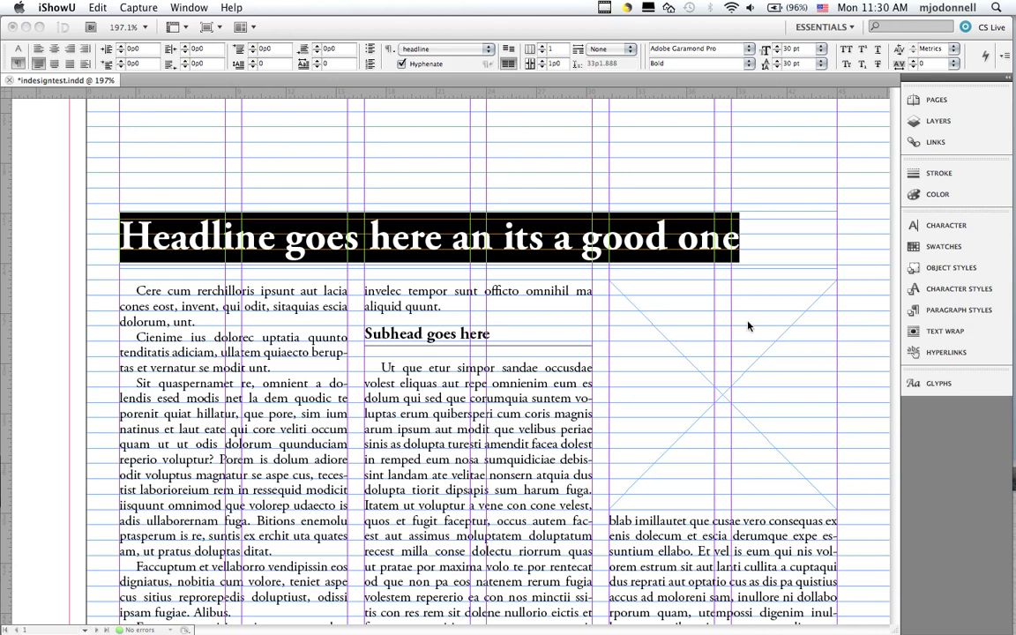
# - Select the empty image frame, fit the whole newspaper page in the window, and switch to the Selection tool
pyautogui.click(821, 372)
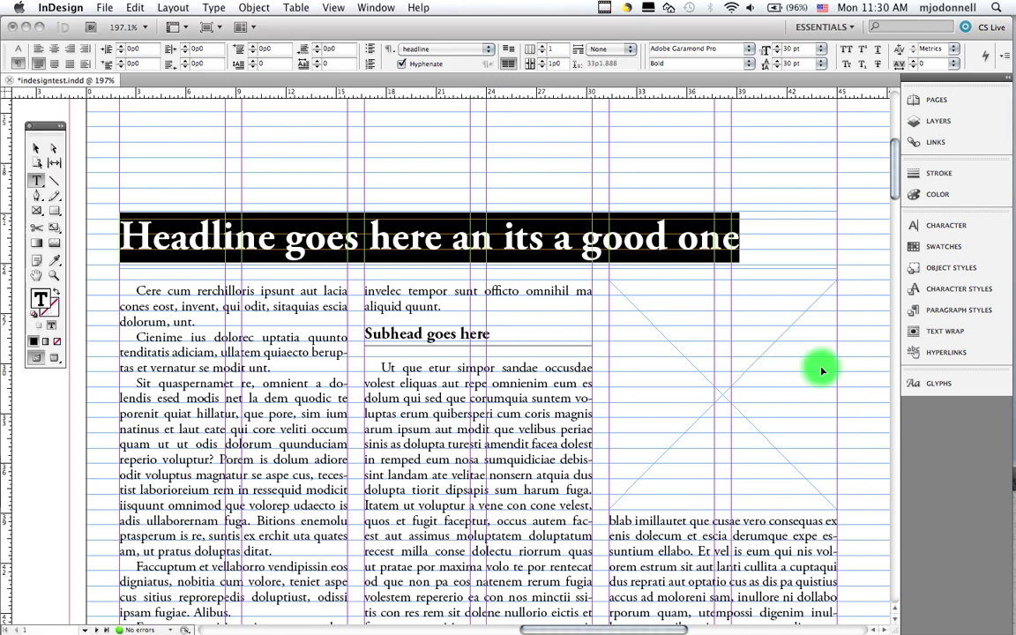
pyautogui.press('super+0')
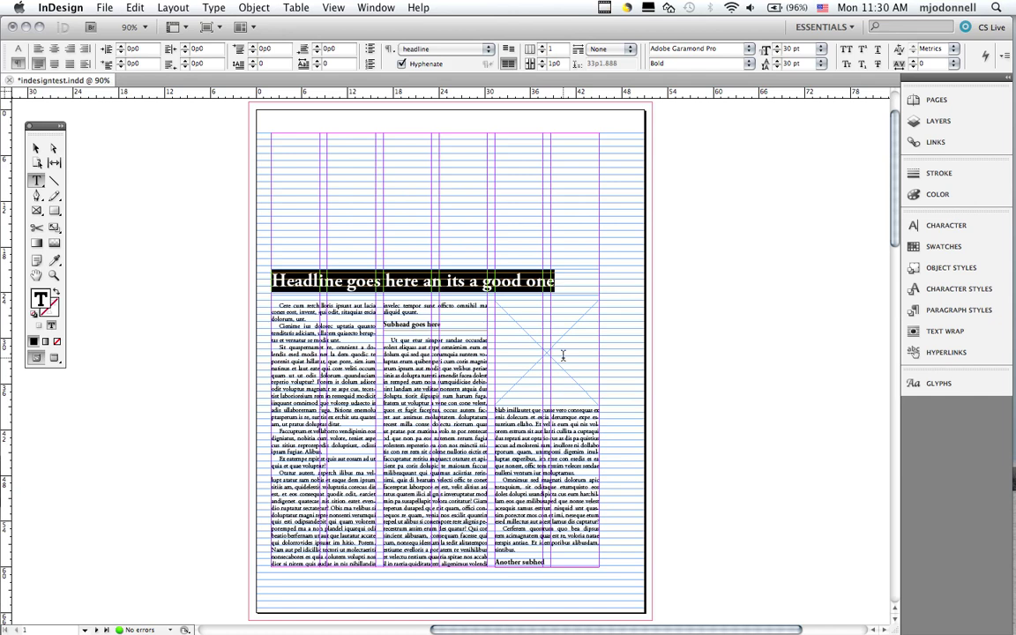
pyautogui.click(35, 150)
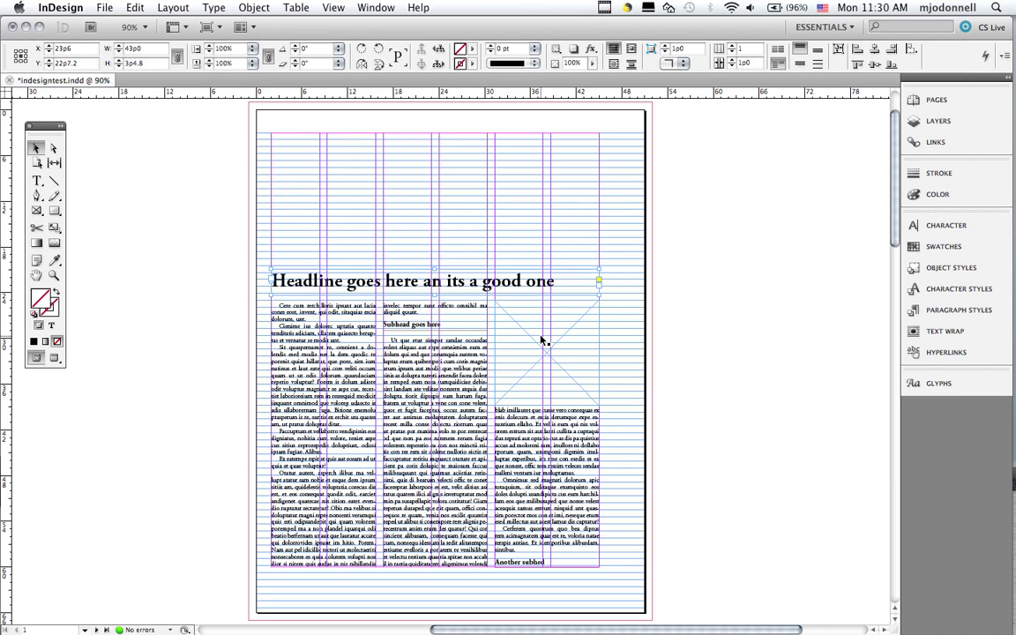
# - Drag the empty image frame out of the third column and delete it
pyautogui.moveTo(542, 339); pyautogui.dragTo(763, 376)
pyautogui.press('Delete')
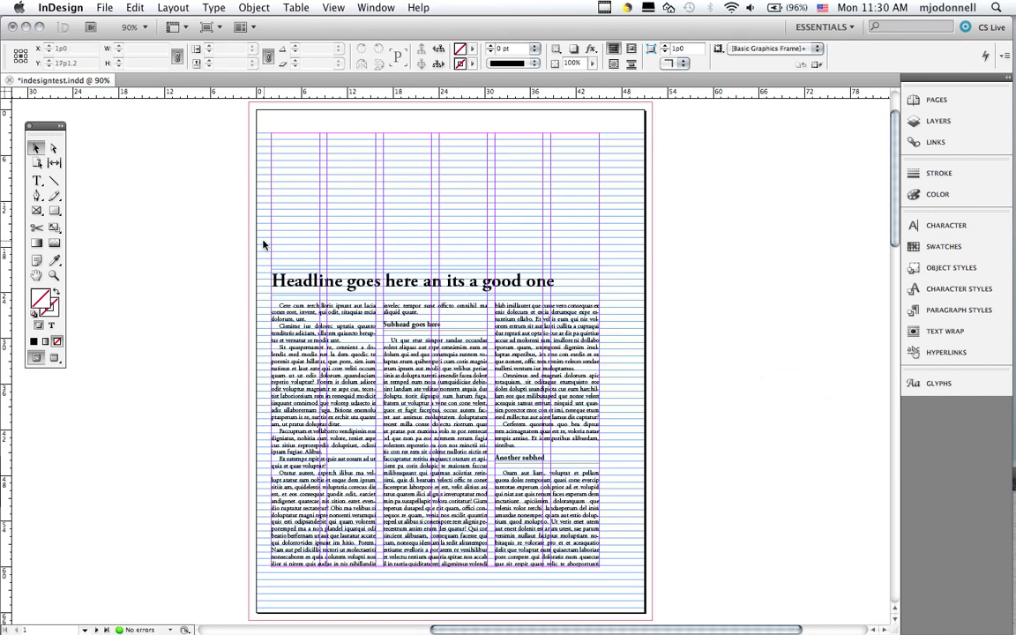
# - Zoom in and verify the headline uses the 'headline' style (Adobe Garamond Pro Bold, 30 pt)
pyautogui.moveTo(254, 233); pyautogui.dragTo(646, 408)
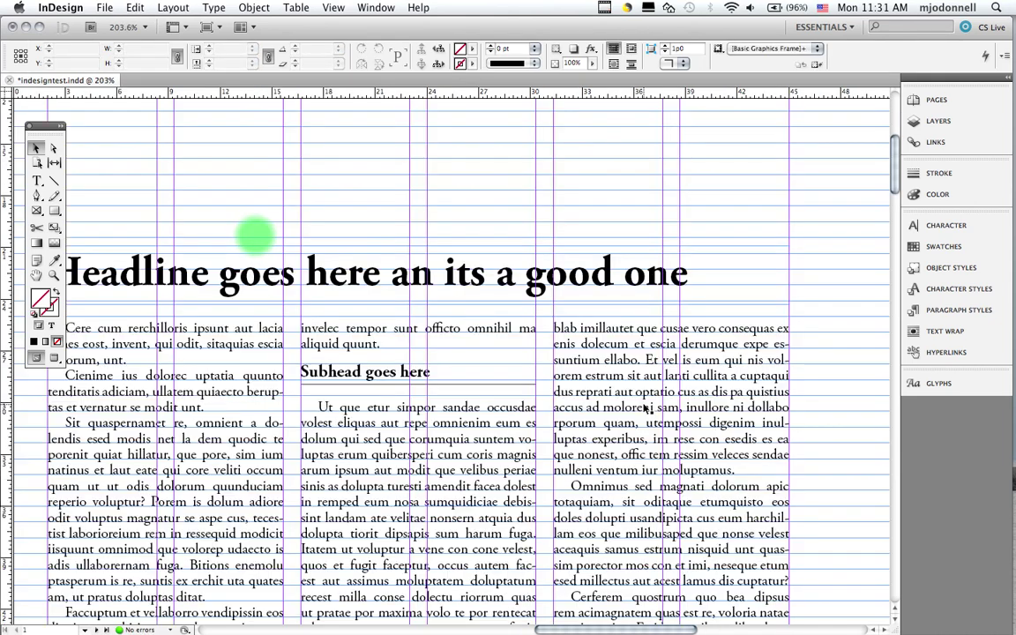
pyautogui.click(585, 284)
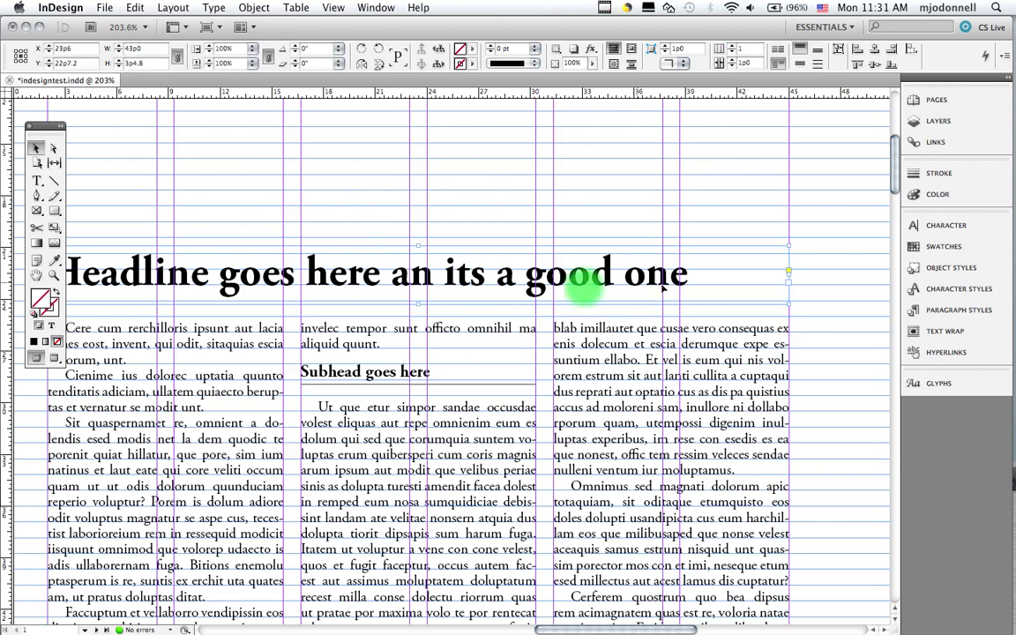
pyautogui.click(938, 311)
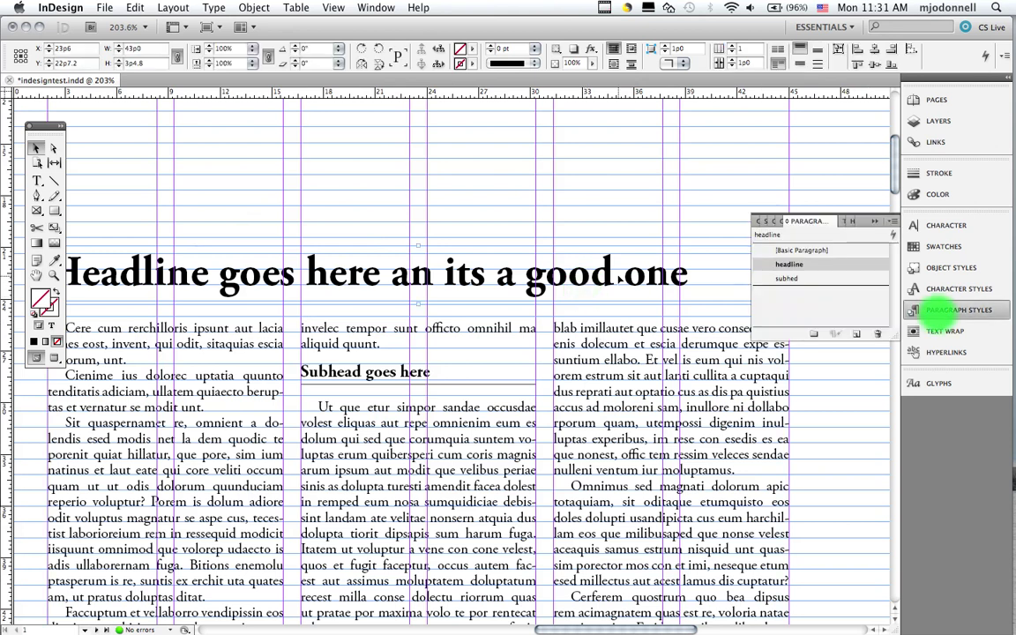
pyautogui.click(412, 273)
pyautogui.doubleClick(413, 273)
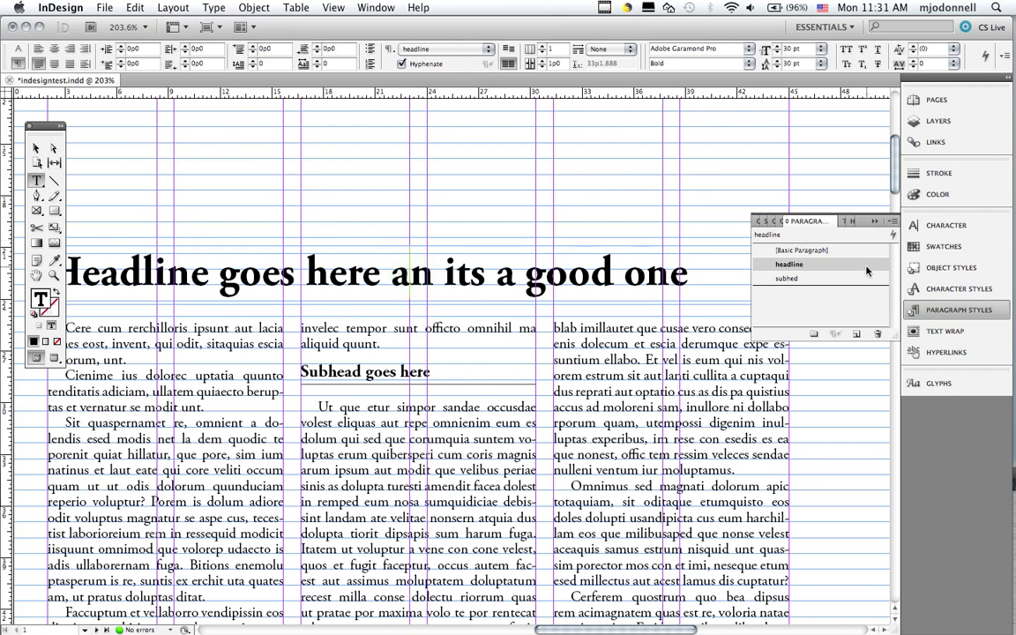
pyautogui.click(873, 217)
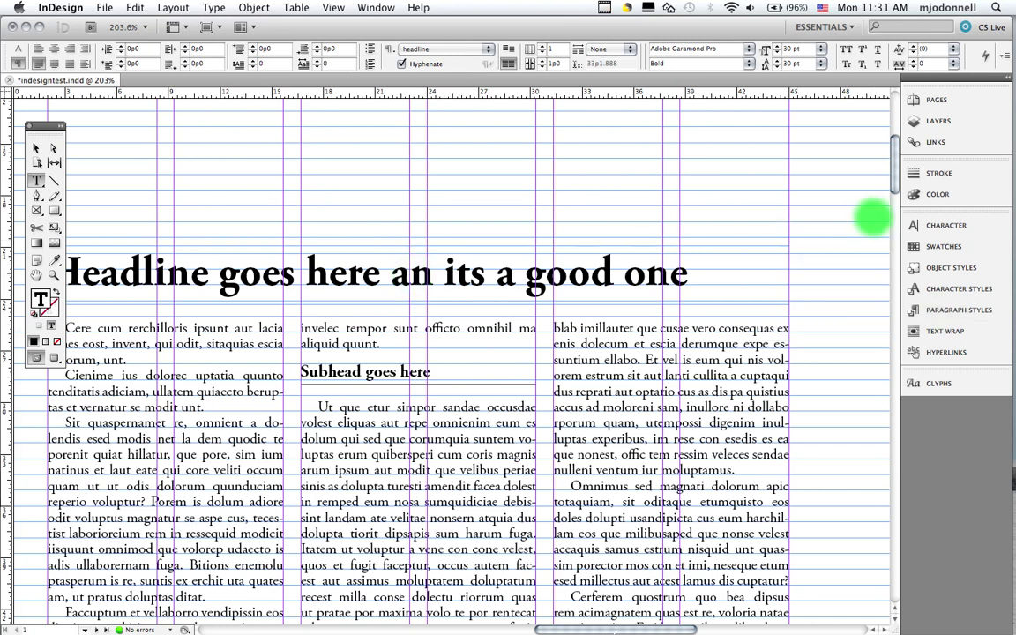
pyautogui.moveTo(614, 632); pyautogui.dragTo(606, 632)
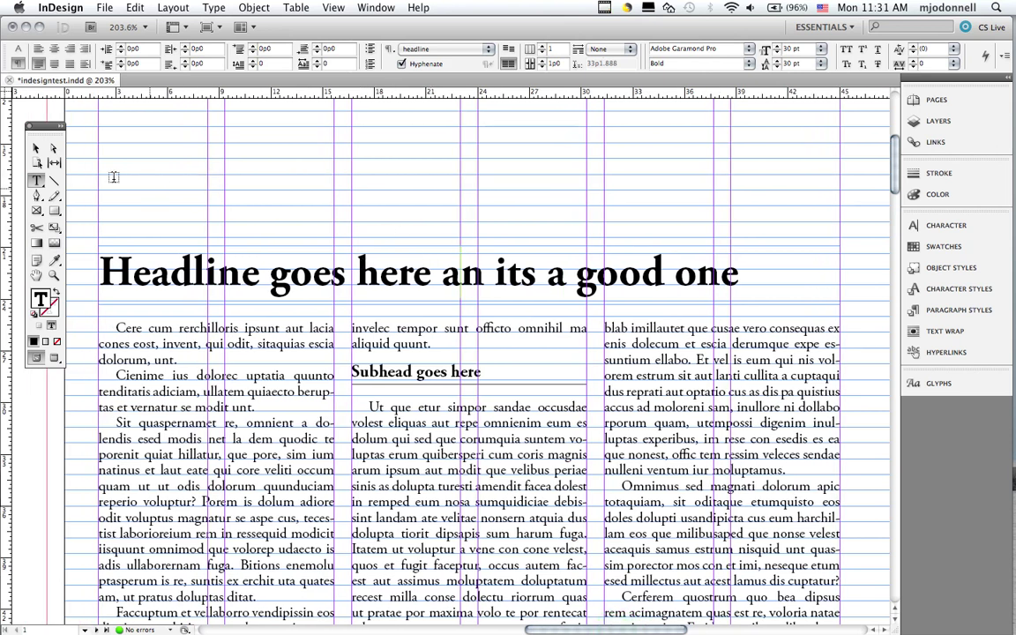
# - Nudge the headline frame up to Y 19p4.4, opening a gap above the body columns
pyautogui.click(35, 148)
pyautogui.click(443, 272)
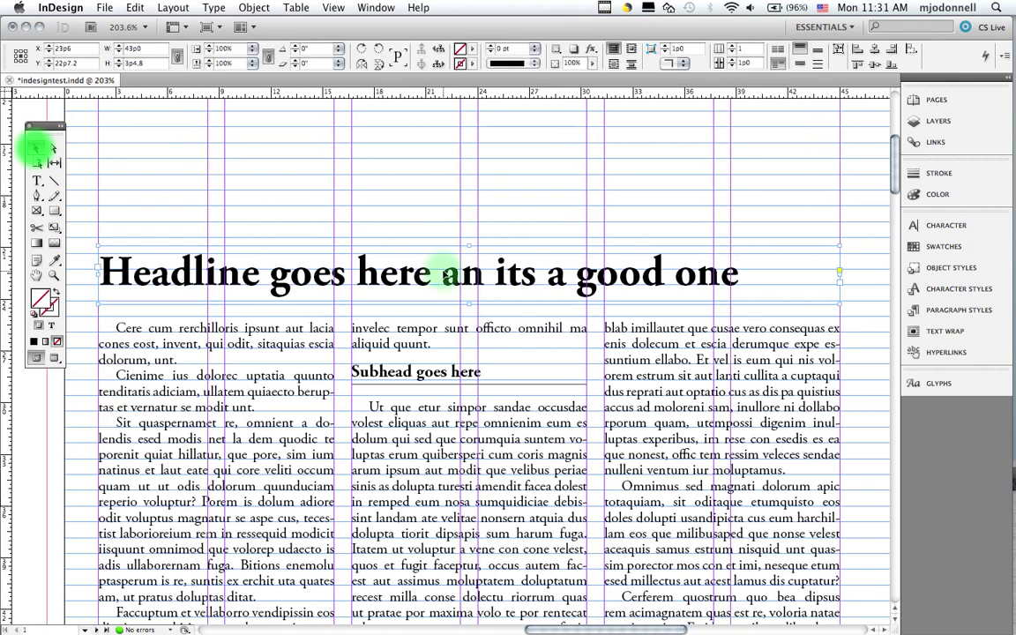
pyautogui.press('Delete')
pyautogui.hotkey('ctrl', 'z')
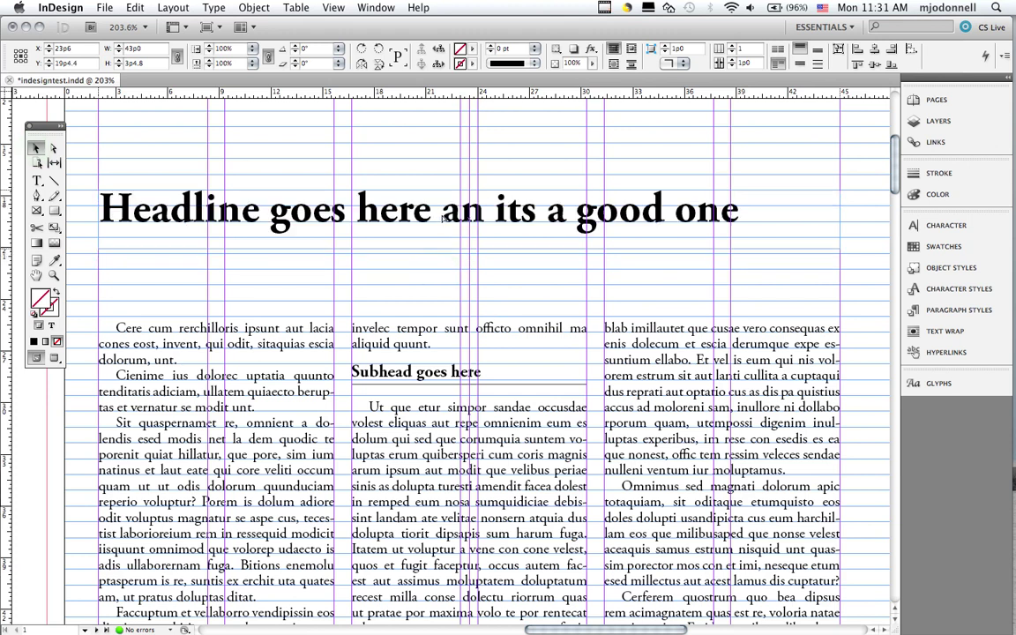
pyautogui.press('Delete')
pyautogui.press('super+z')
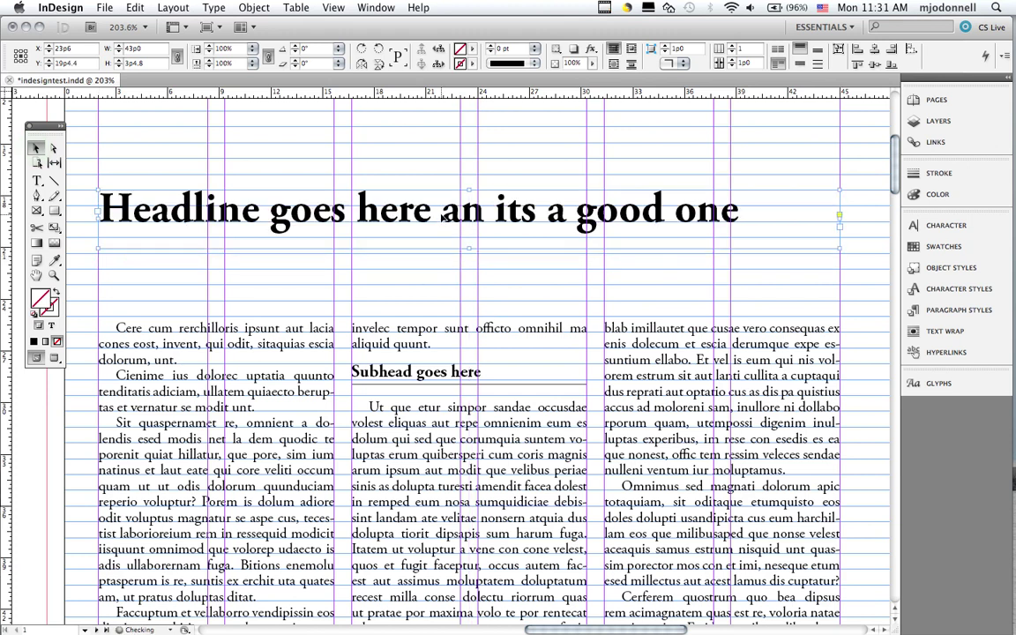
pyautogui.click(339, 8)
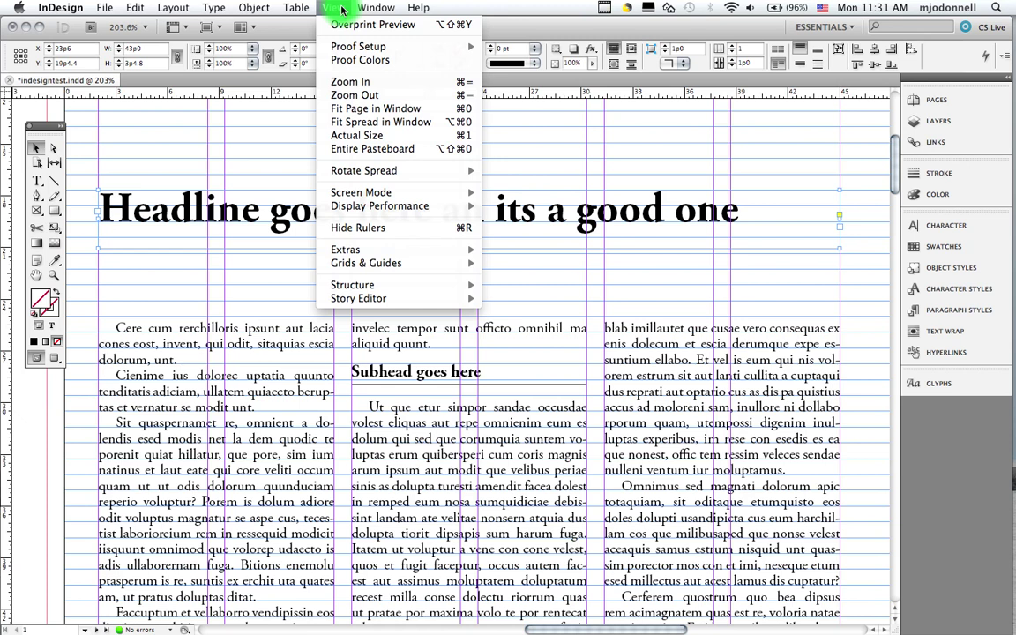
pyautogui.moveTo(378, 264)
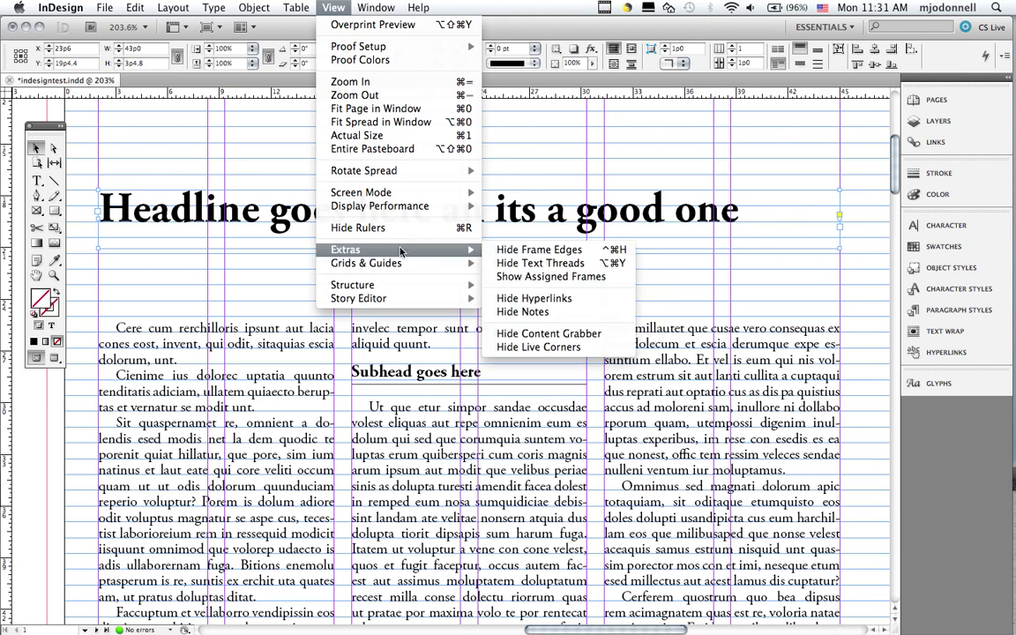
pyautogui.press('Escape')
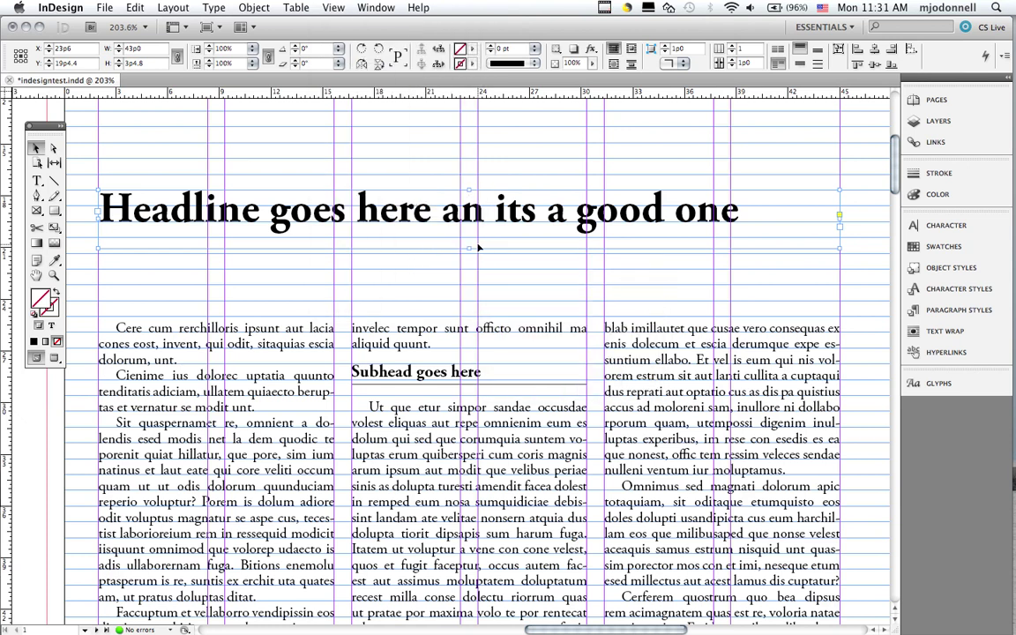
# - Extend the body text frame up to Y 41p7, 36p10 high, so 'Subhead goes here' heads column two
pyautogui.click(468, 254)
pyautogui.moveTo(467, 254); pyautogui.dragTo(467, 254)
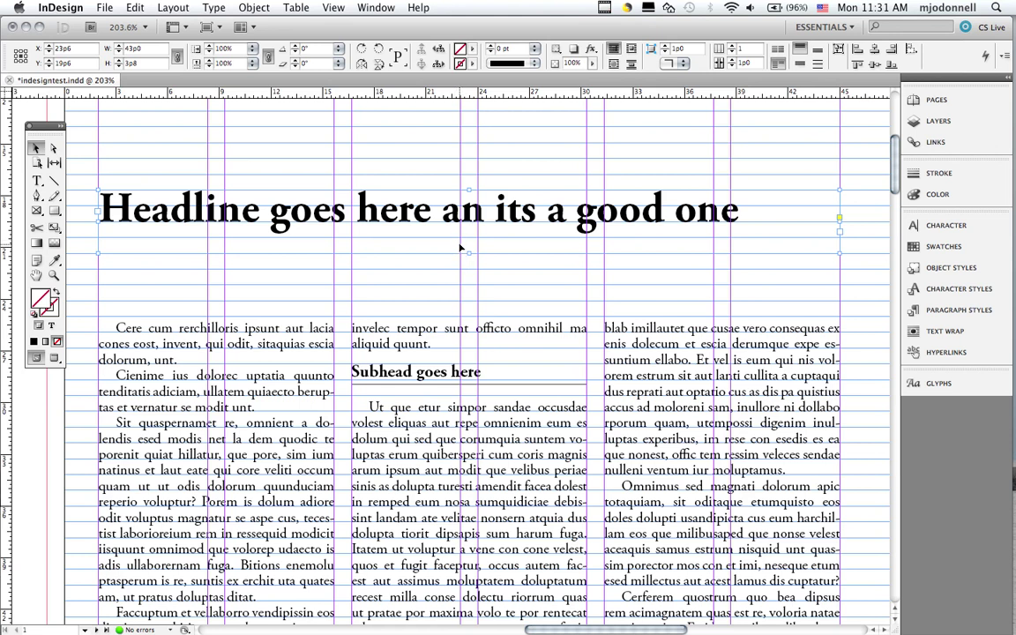
pyautogui.click(458, 343)
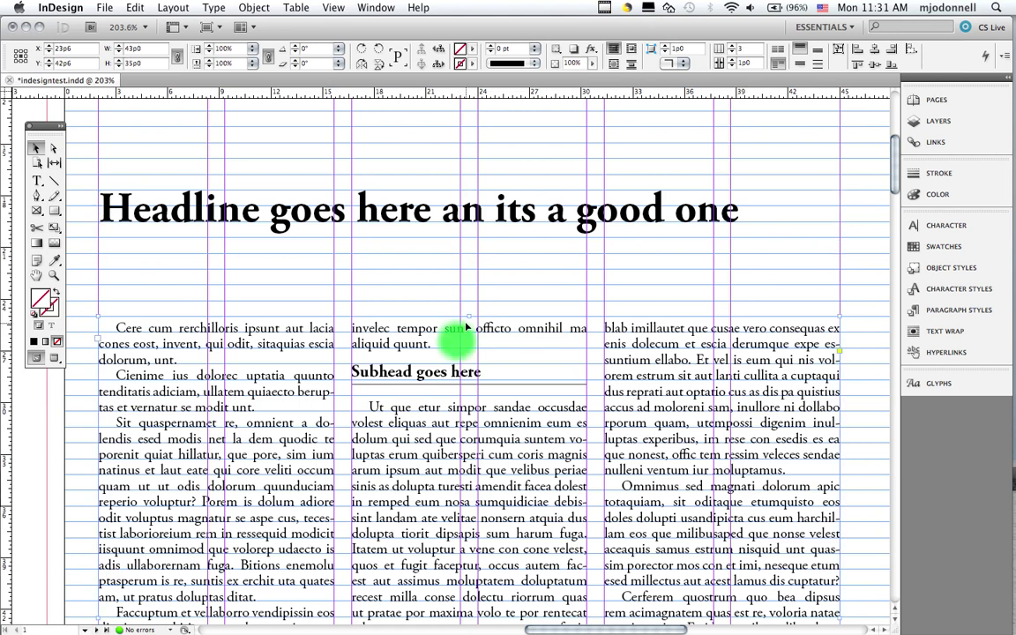
pyautogui.moveTo(470, 315); pyautogui.dragTo(470, 254)
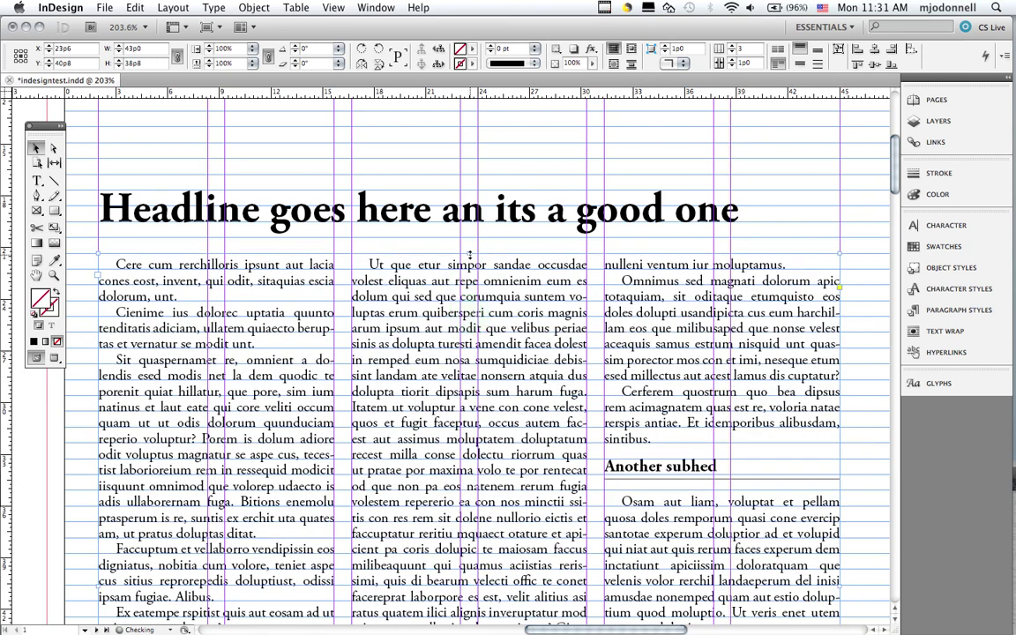
pyautogui.press('super+0')
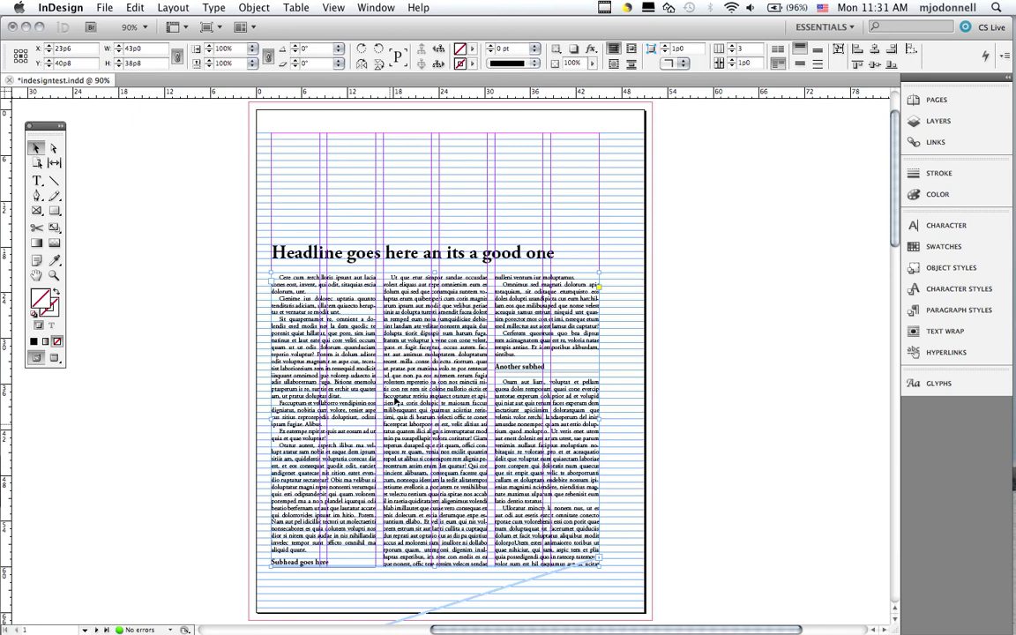
pyautogui.moveTo(434, 271); pyautogui.dragTo(435, 284)
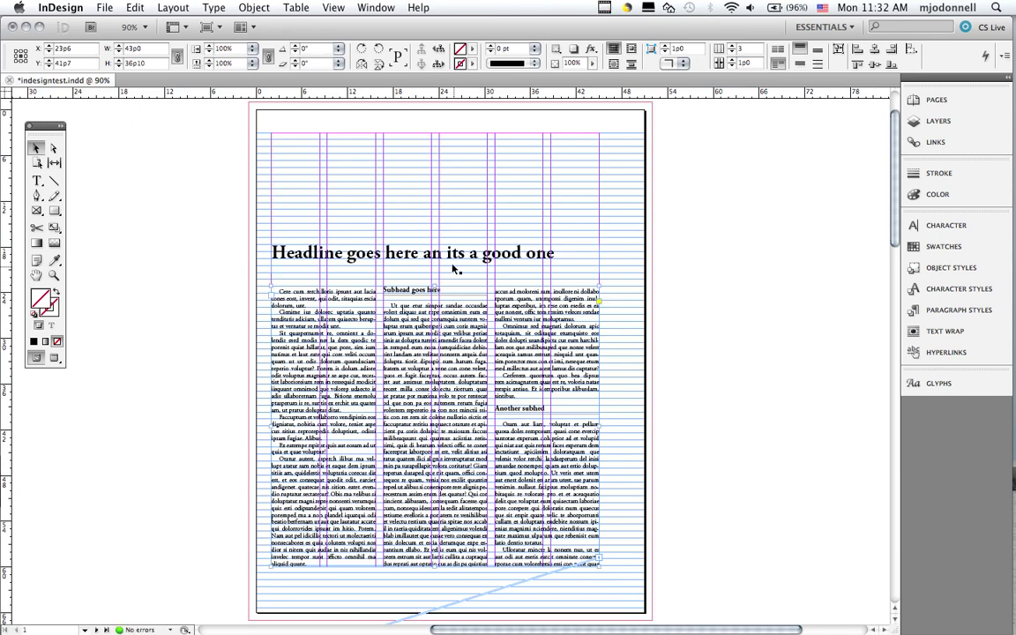
# - Drag the headline frame down closer to the body text and deselect it
pyautogui.click(452, 258)
pyautogui.moveTo(453, 259); pyautogui.dragTo(452, 271)
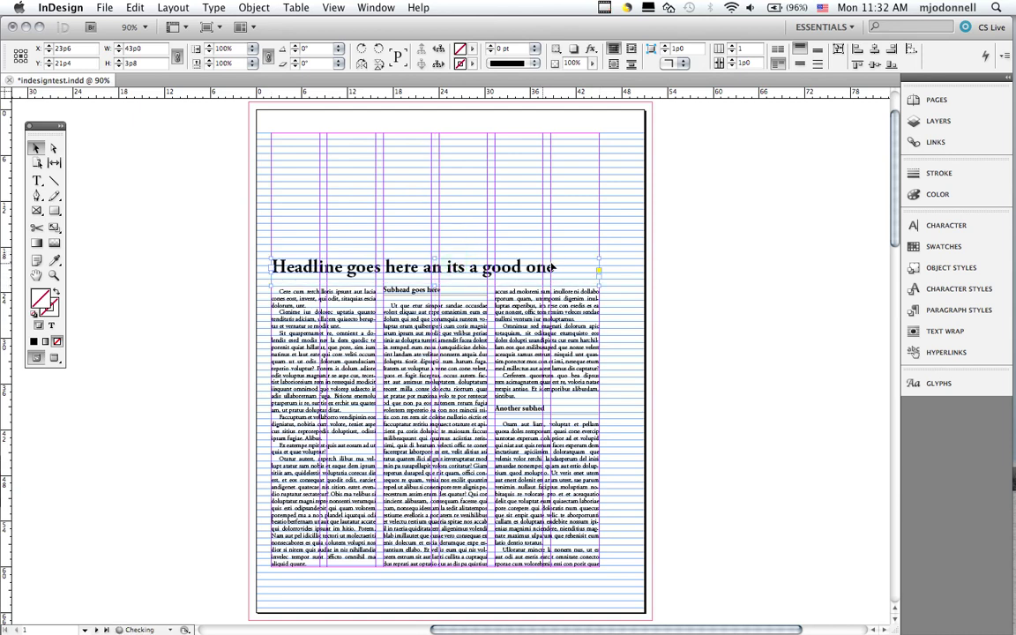
pyautogui.click(649, 308)
pyautogui.click(720, 325)
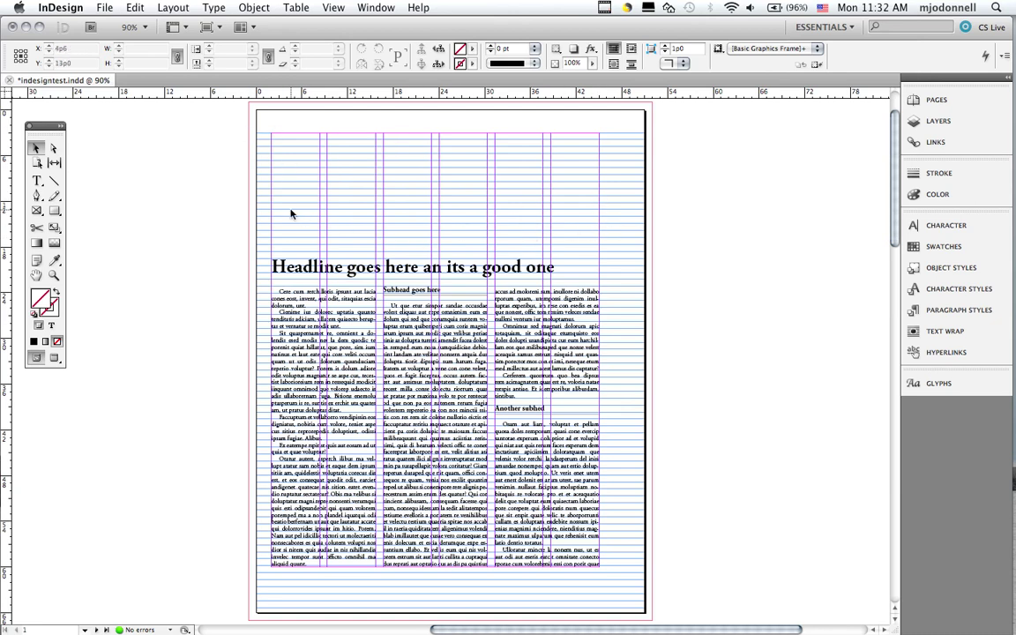
# - Make sure nothing on the page is selected, then bring up the File menu
pyautogui.click(338, 186)
pyautogui.click(440, 235)
pyautogui.click(106, 8)
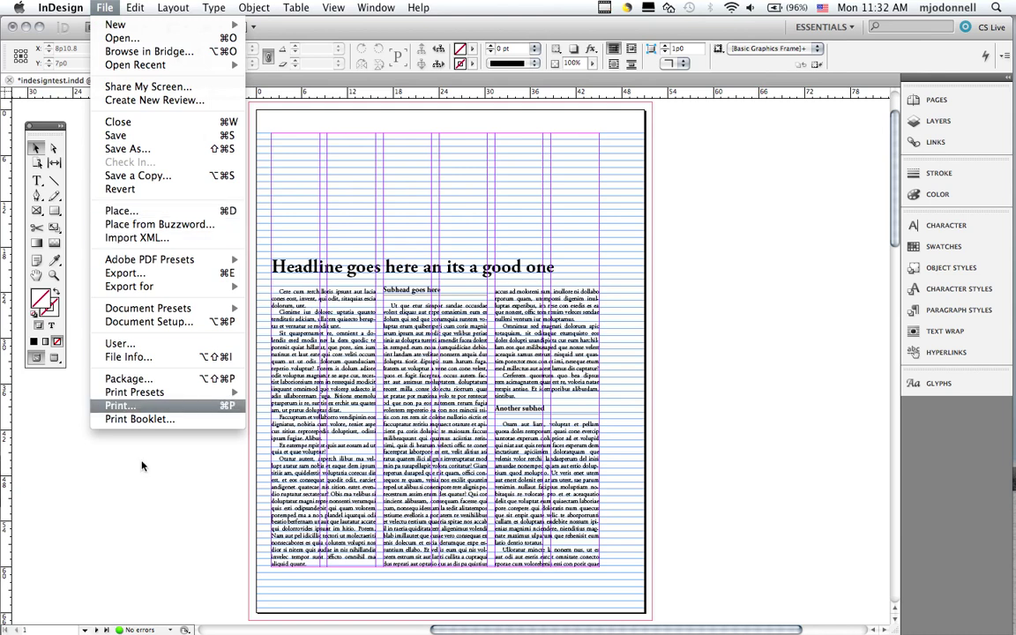
# - Search for 'massis' in the Place dialog and load the massis_01.tif photo
pyautogui.click(159, 510)
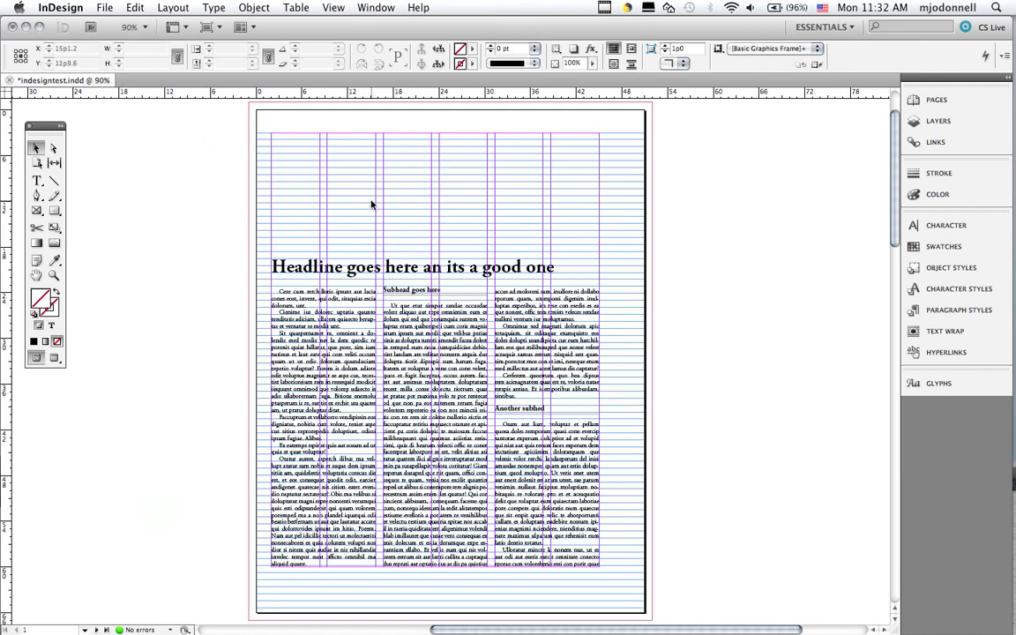
pyautogui.press('super+d')
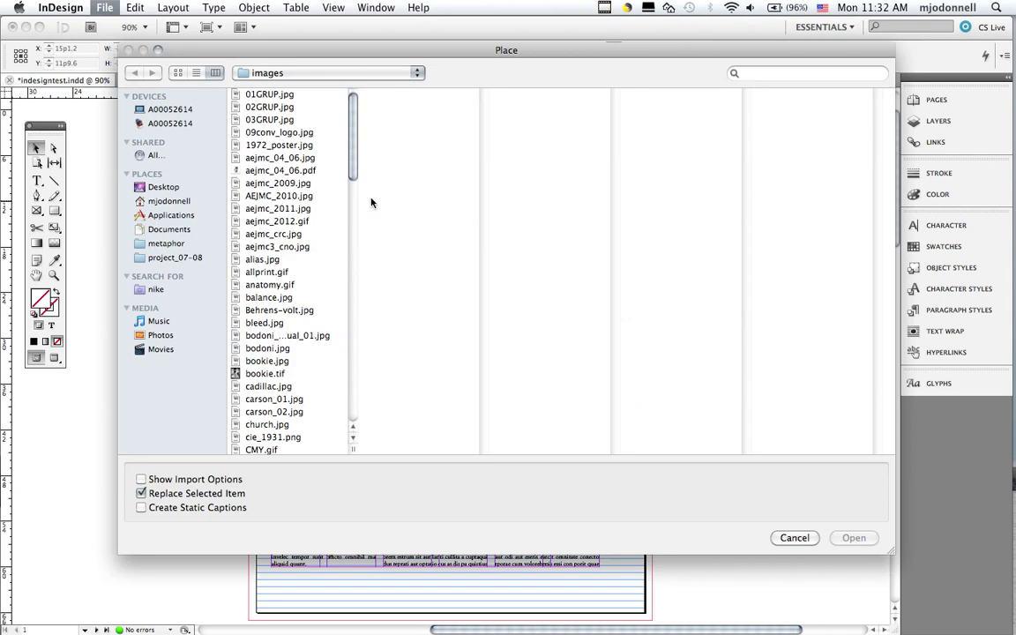
pyautogui.click(837, 70)
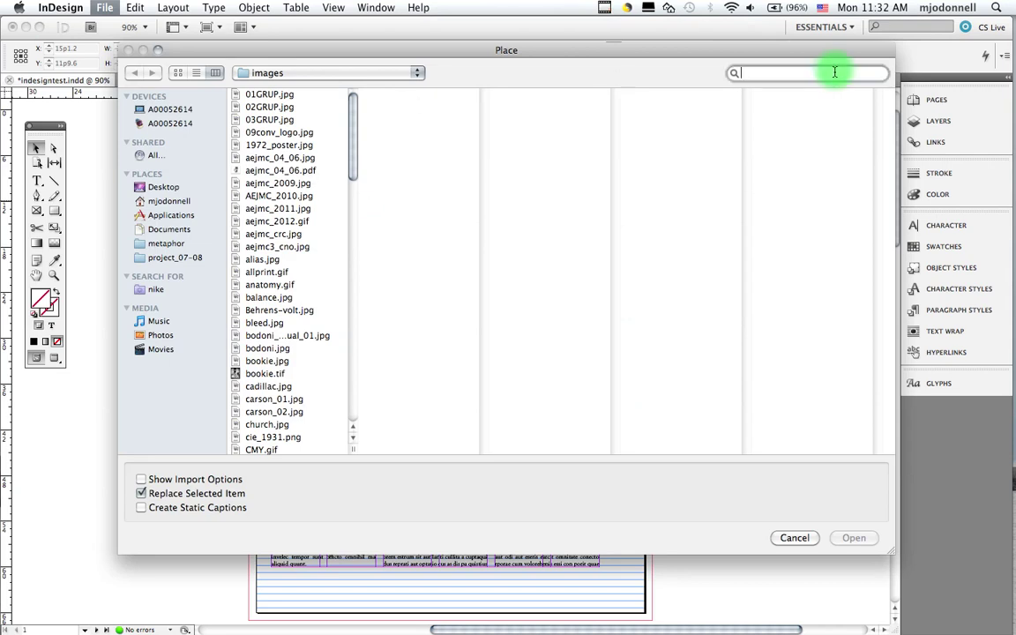
pyautogui.write('massis')
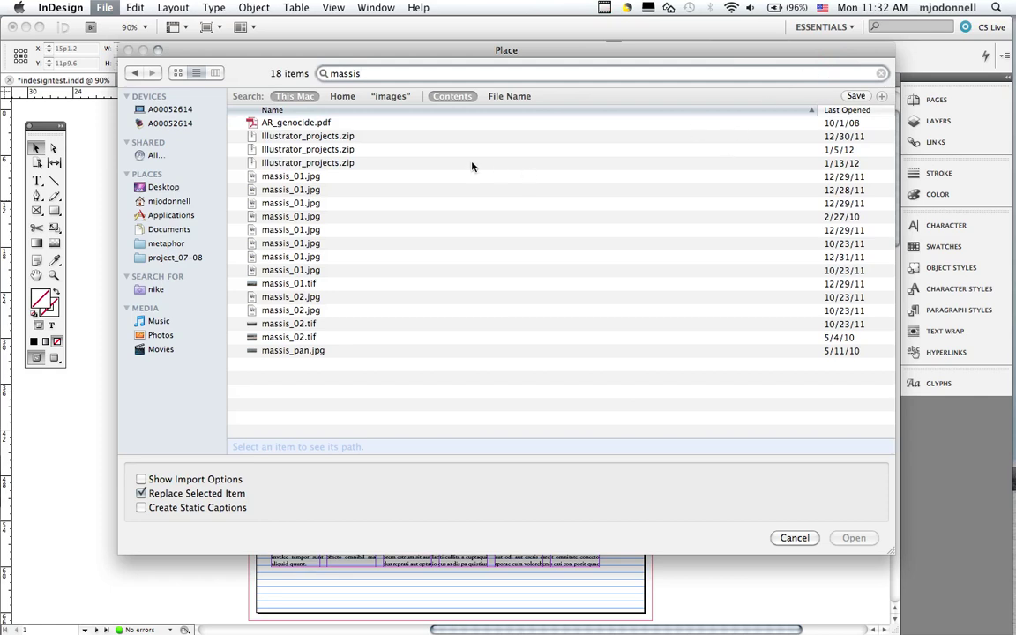
pyautogui.click(307, 284)
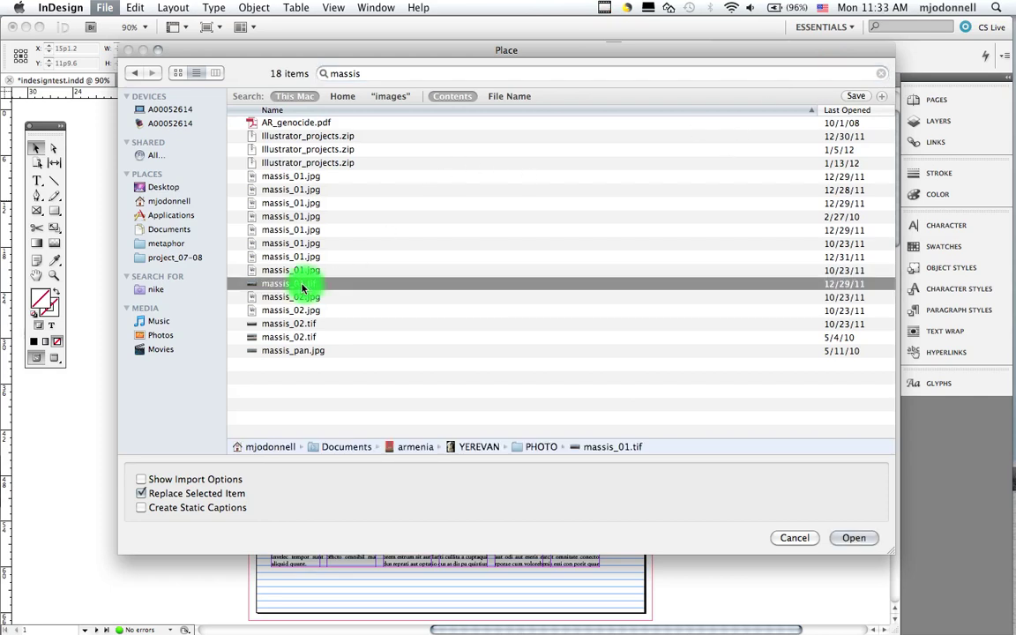
pyautogui.click(852, 537)
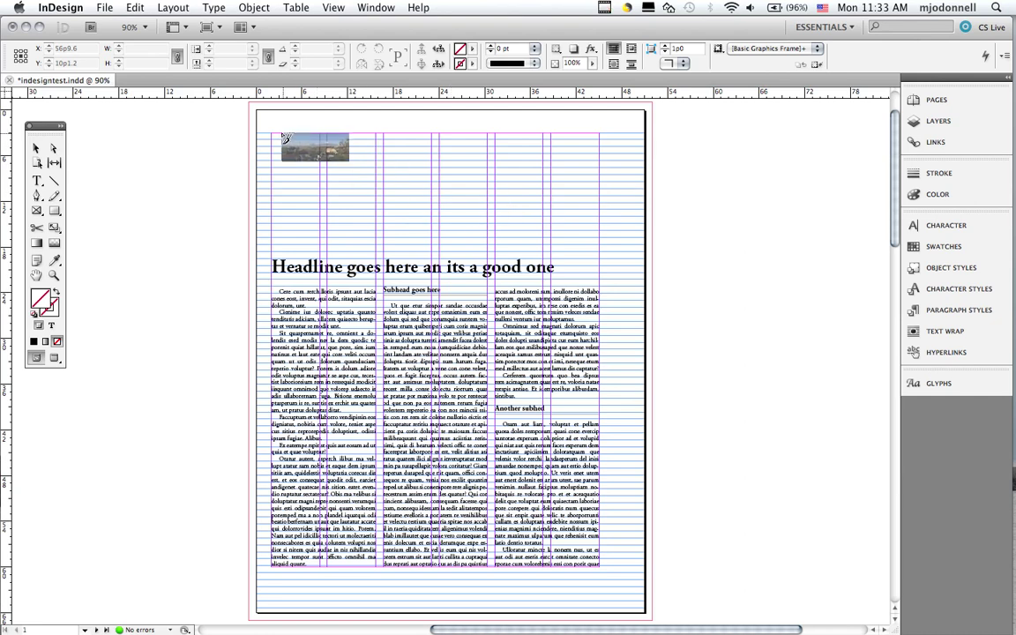
# - Draw massis_01.tif across the top columns, then move the story and headline down beneath it
pyautogui.moveTo(272, 134); pyautogui.dragTo(599, 206)
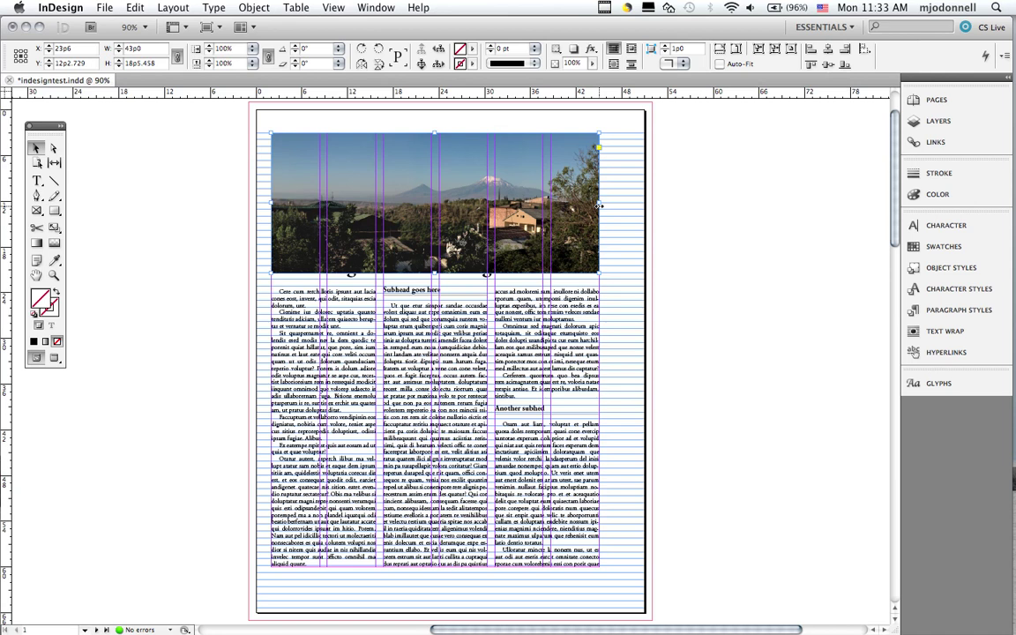
pyautogui.moveTo(499, 194); pyautogui.dragTo(498, 150)
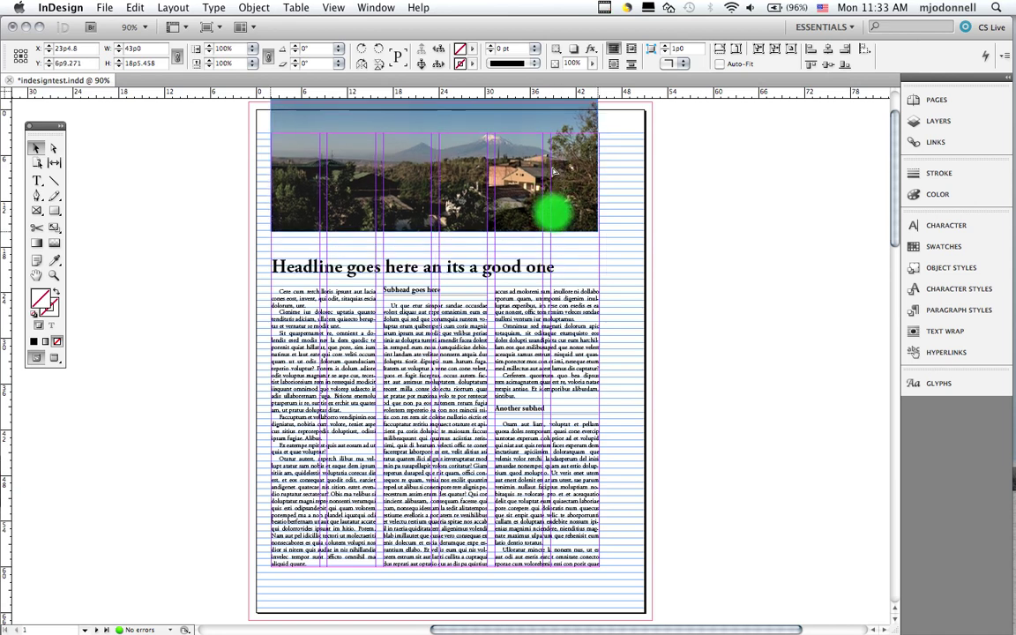
pyautogui.click(428, 313)
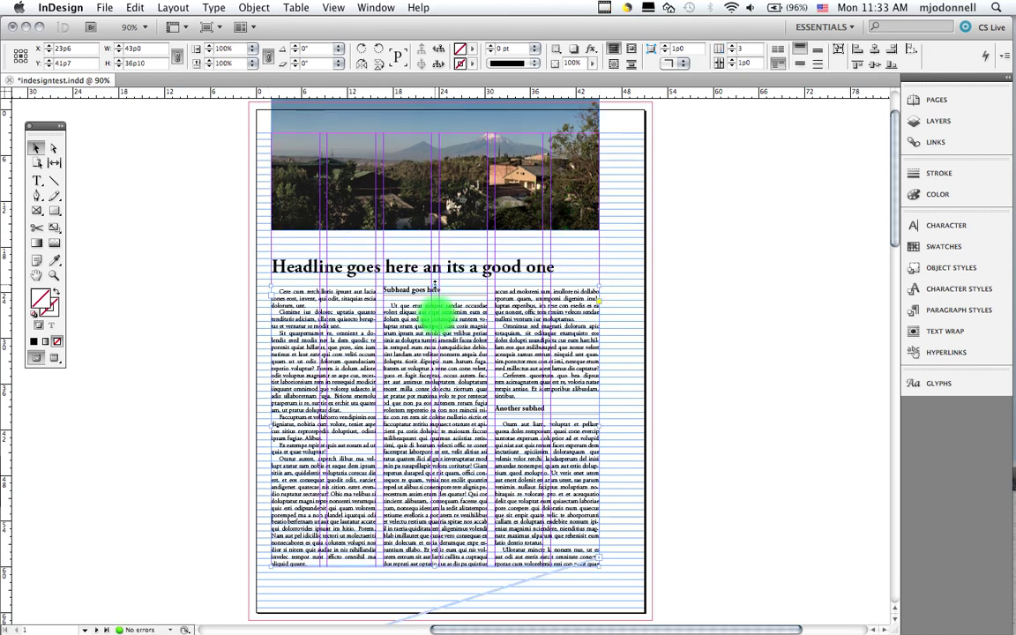
pyautogui.moveTo(435, 287); pyautogui.dragTo(432, 341)
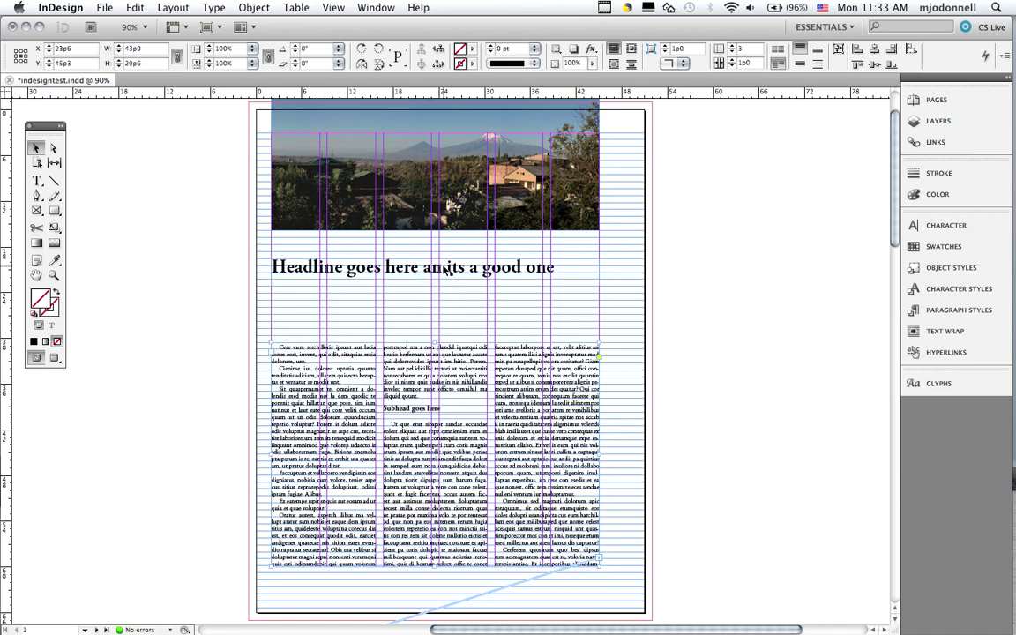
pyautogui.moveTo(444, 265); pyautogui.dragTo(444, 309)
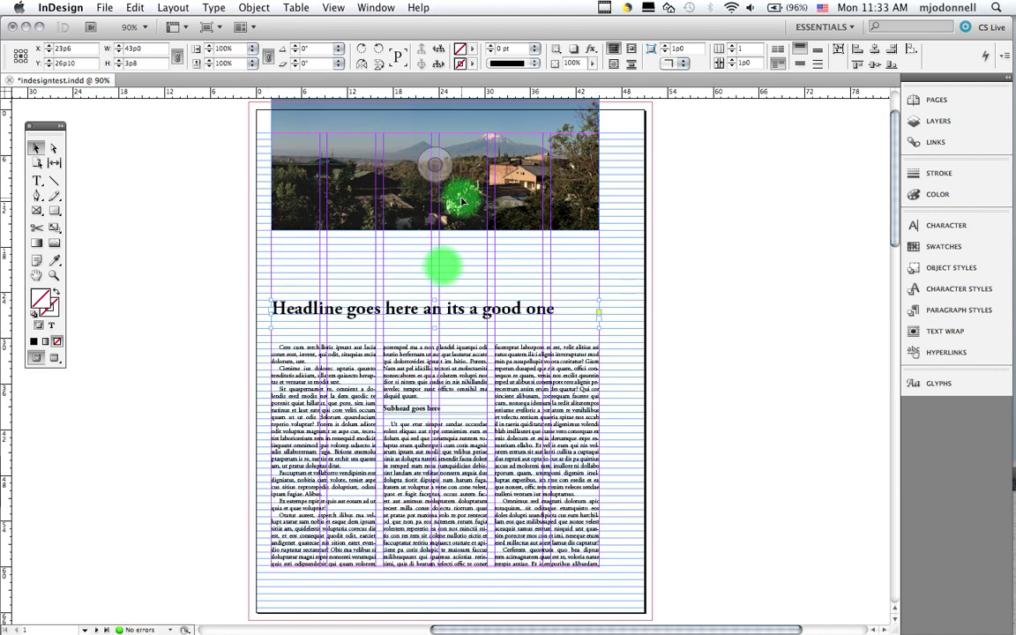
pyautogui.moveTo(459, 199); pyautogui.dragTo(459, 246)
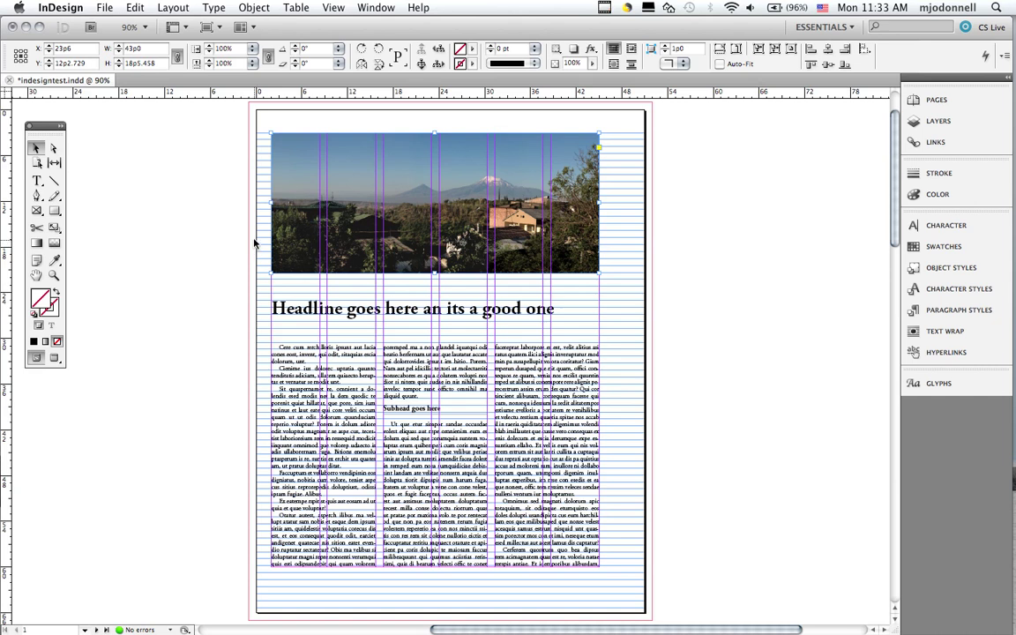
# - Zoom in on the photo and crop its top edge down to Y 14p0.729, height 14p9.458
pyautogui.moveTo(251, 231); pyautogui.dragTo(660, 335)
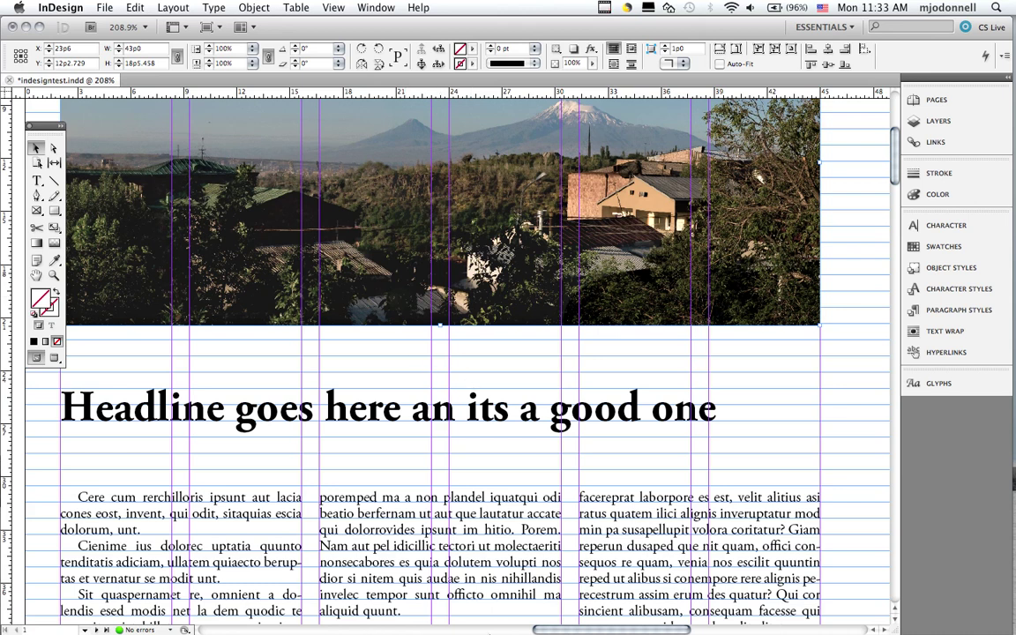
pyautogui.moveTo(536, 630); pyautogui.dragTo(534, 630)
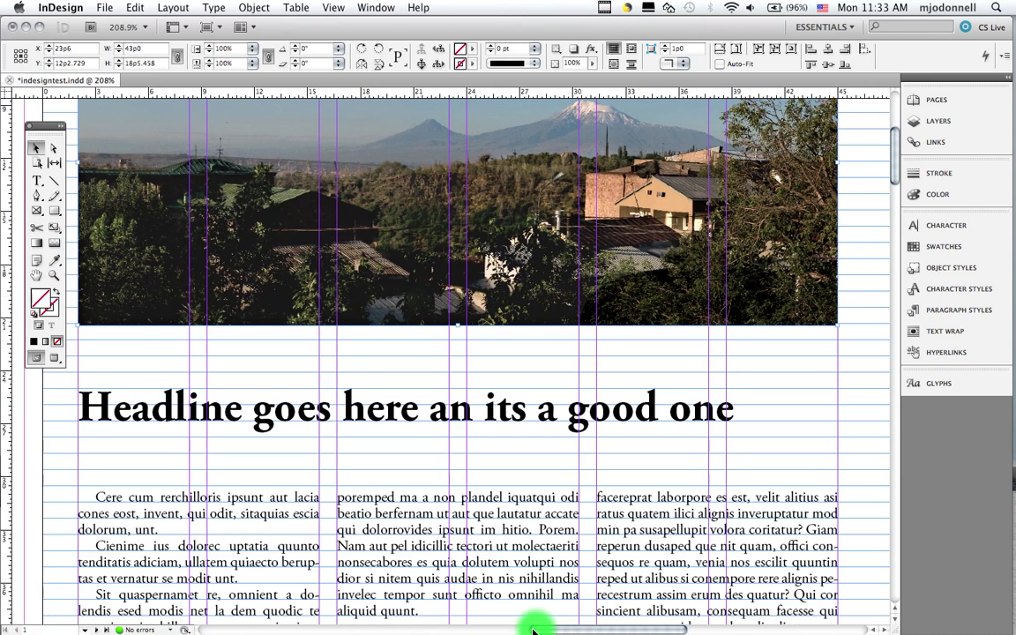
pyautogui.scroll(1, 893, 174)
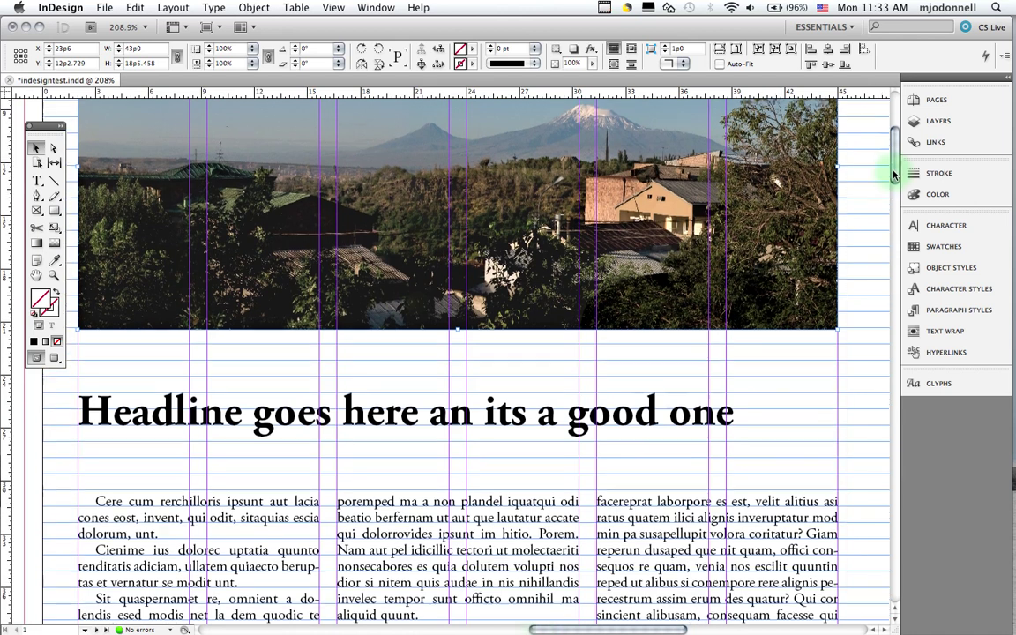
pyautogui.moveTo(893, 174); pyautogui.dragTo(895, 163)
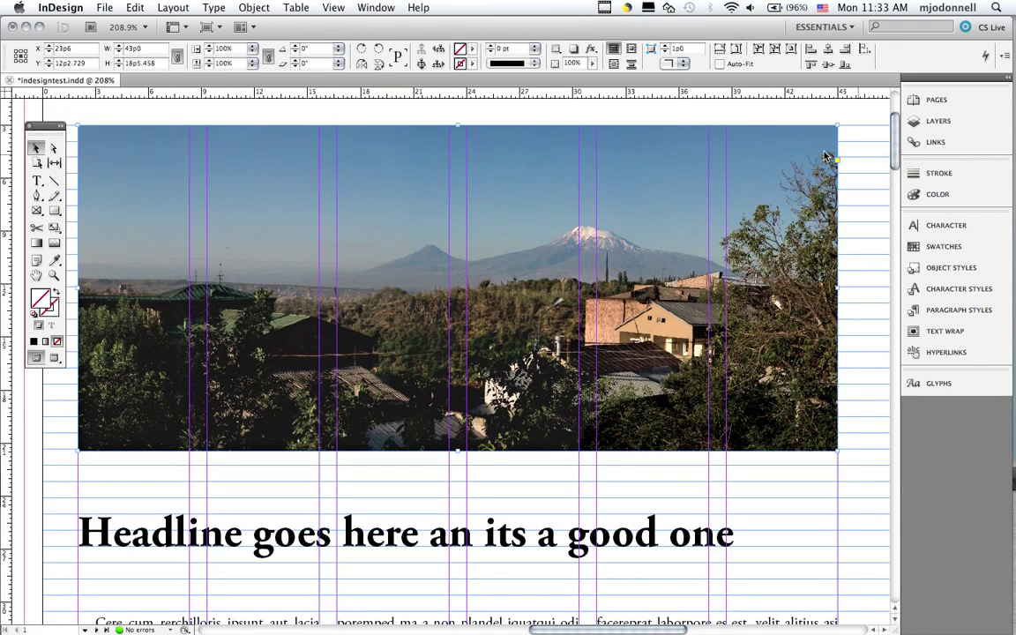
pyautogui.moveTo(456, 125); pyautogui.dragTo(456, 157)
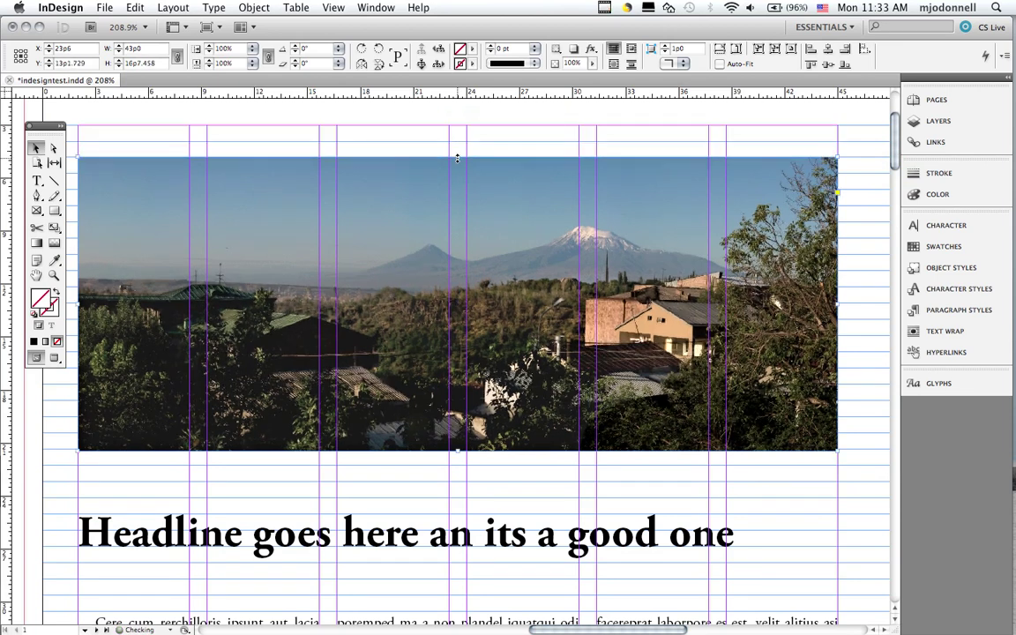
pyautogui.moveTo(457, 157); pyautogui.dragTo(456, 189)
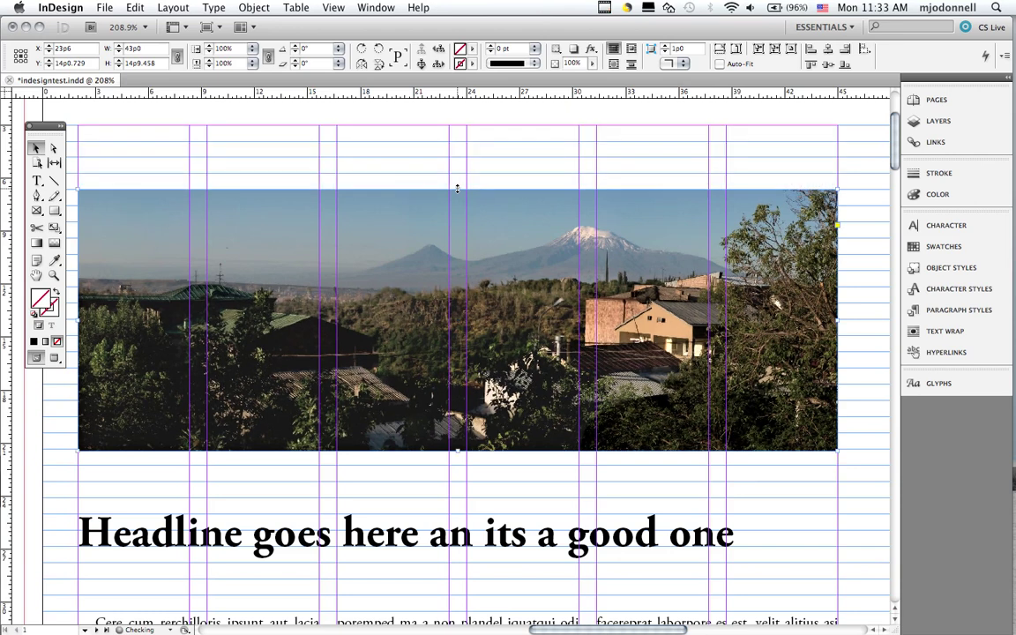
# - Shift the mountain image down inside its 43p0 × 14p9.458 frame, then reselect the frame
pyautogui.click(53, 147)
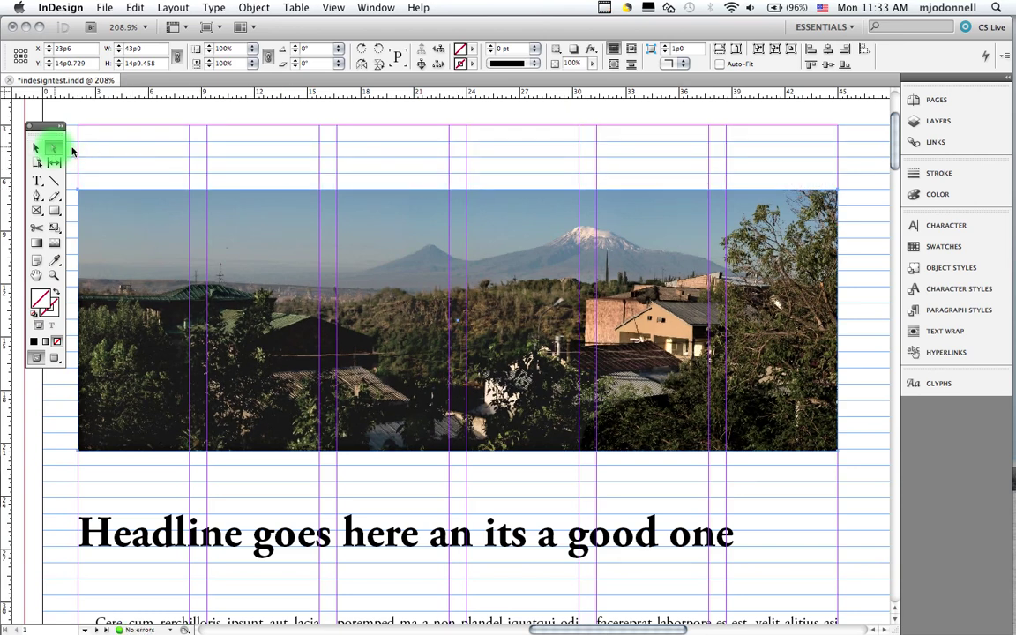
pyautogui.click(272, 298)
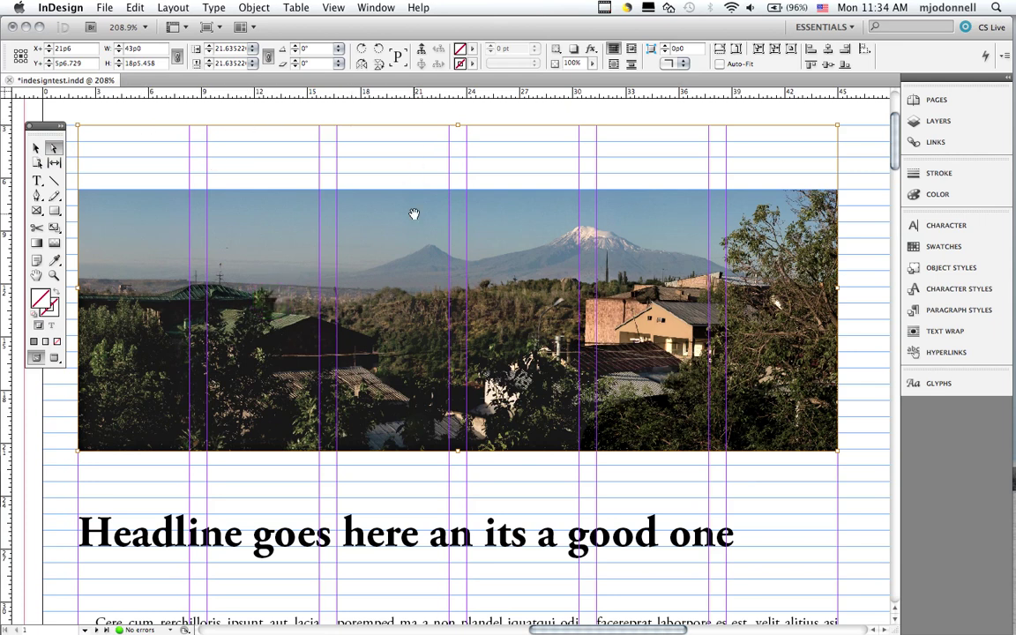
pyautogui.moveTo(413, 214); pyautogui.dragTo(403, 243)
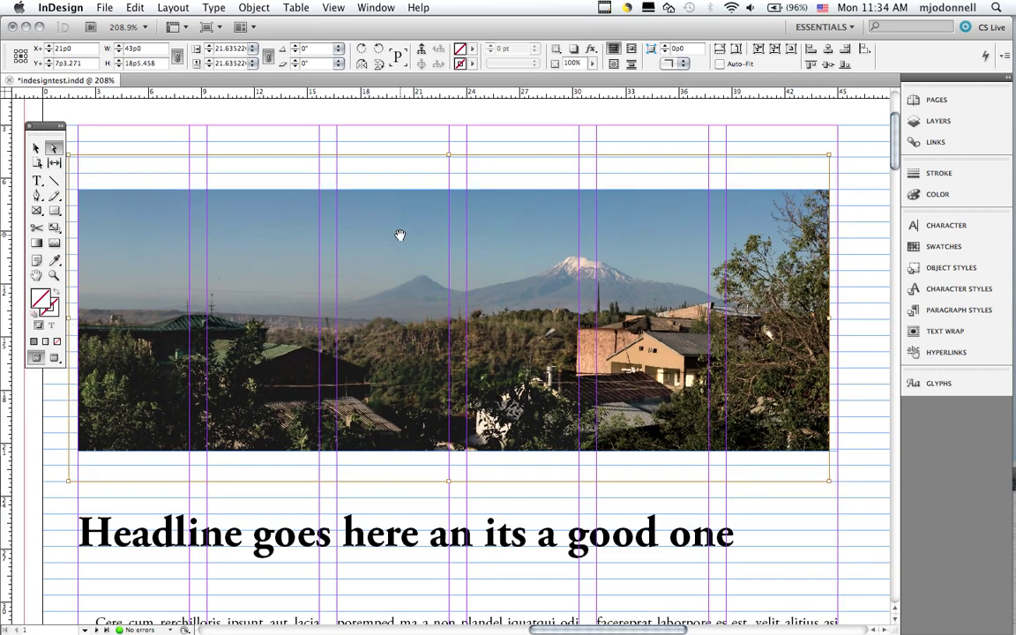
pyautogui.click(33, 148)
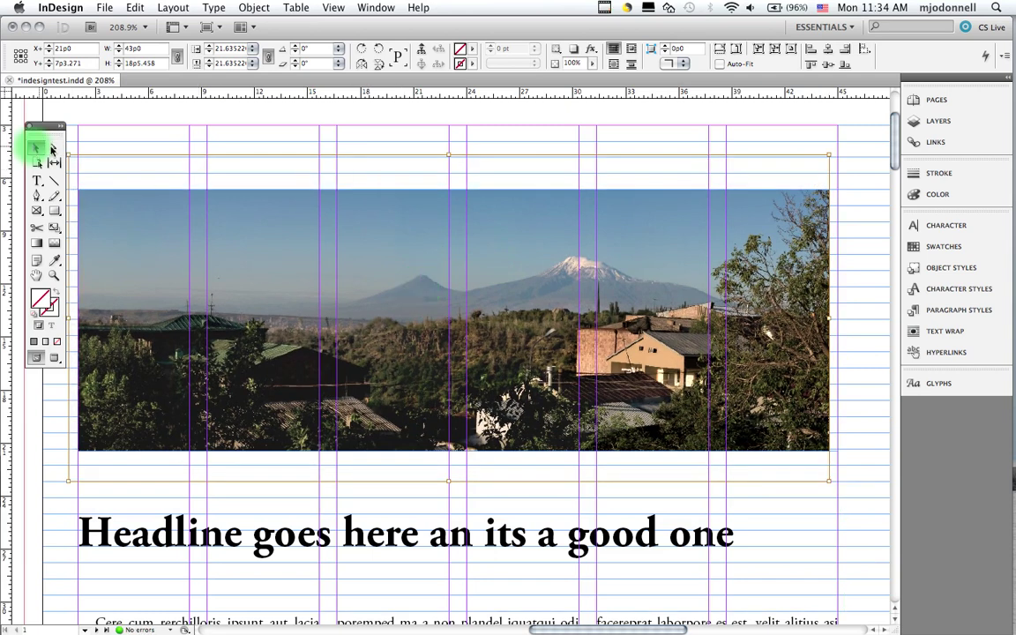
pyautogui.click(170, 206)
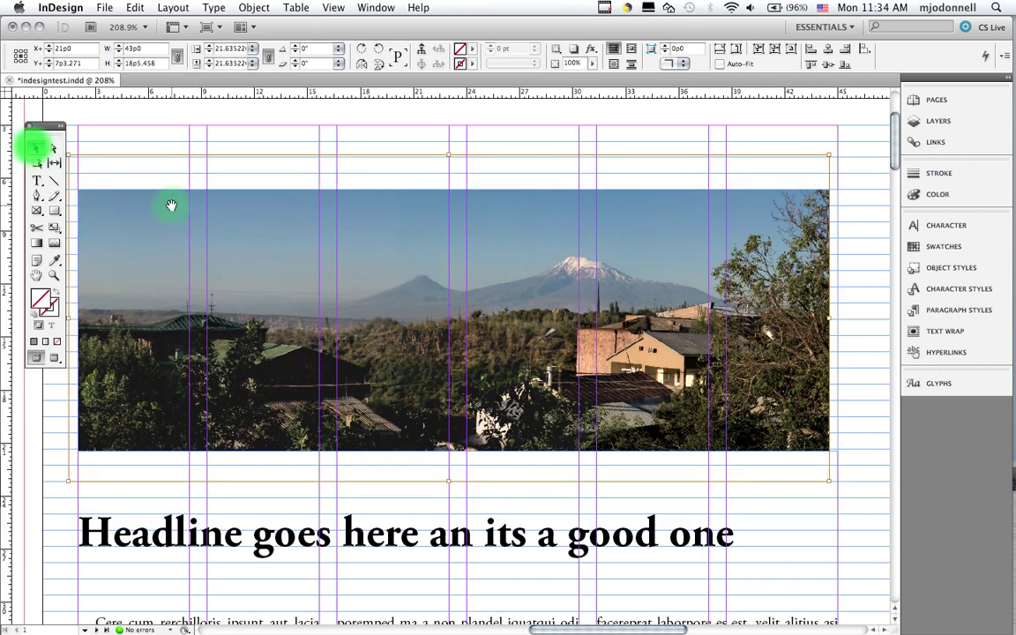
pyautogui.click(336, 142)
pyautogui.click(348, 210)
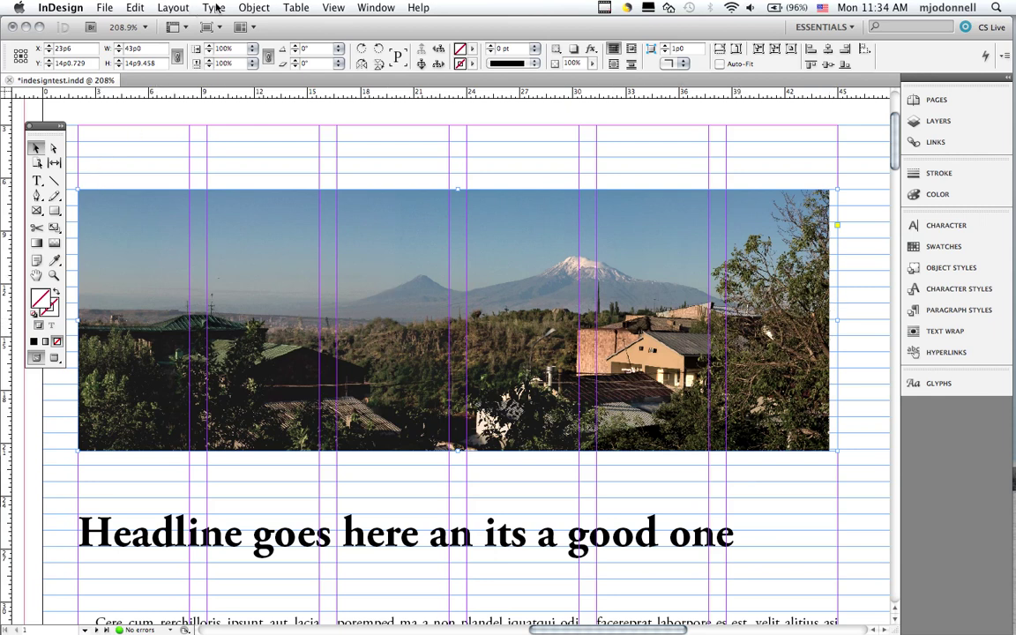
# - Fit the mountain photo proportionally, trim the frame to its edge, and enlarge it to 43p0 wide
pyautogui.click(253, 8)
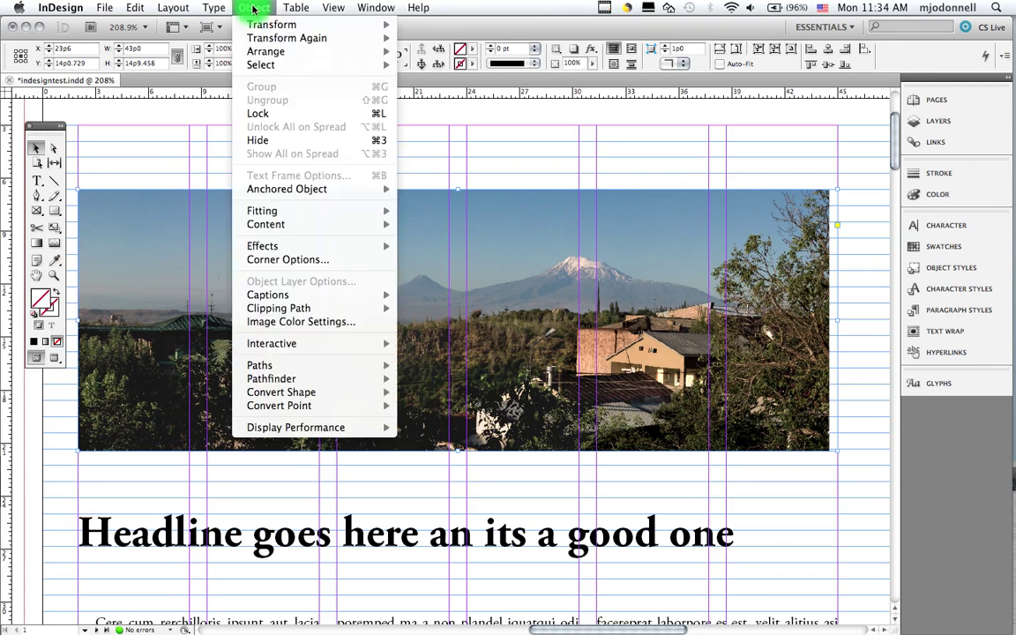
pyautogui.moveTo(276, 216)
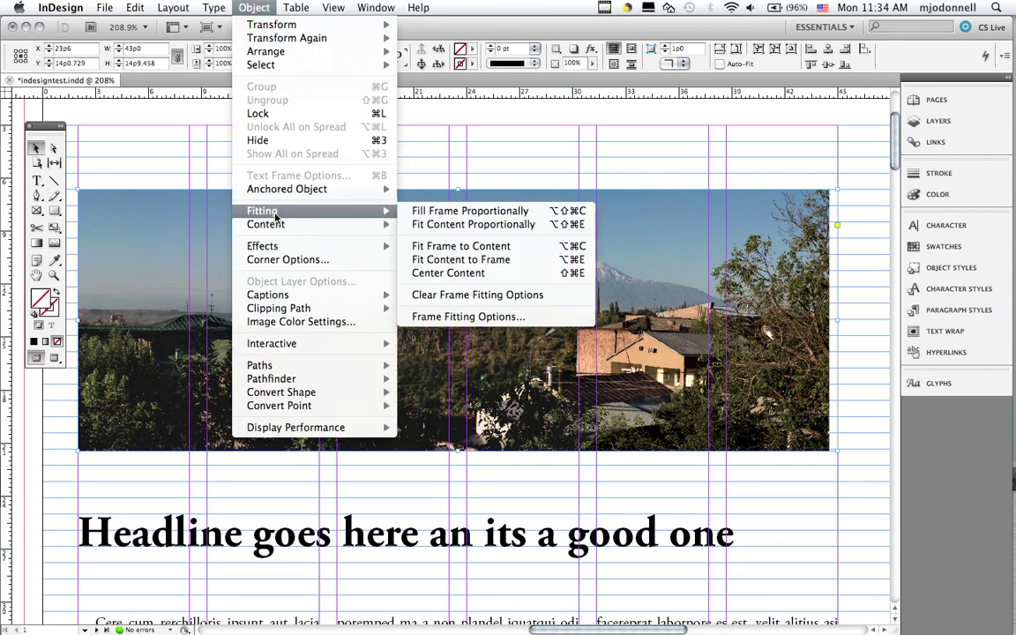
pyautogui.press('Escape')
pyautogui.click(175, 8)
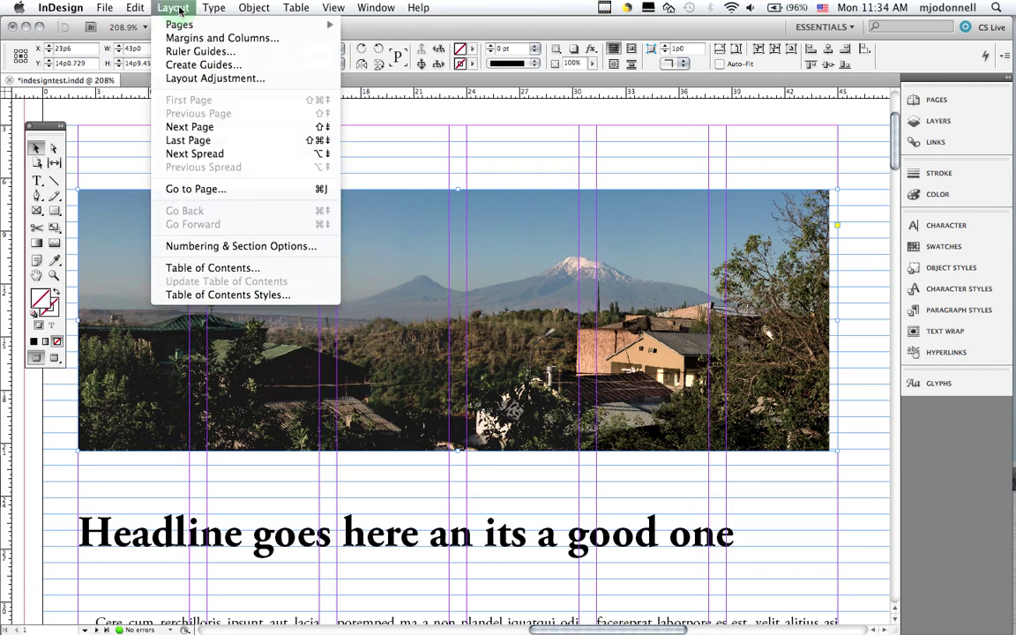
pyautogui.moveTo(255, 8)
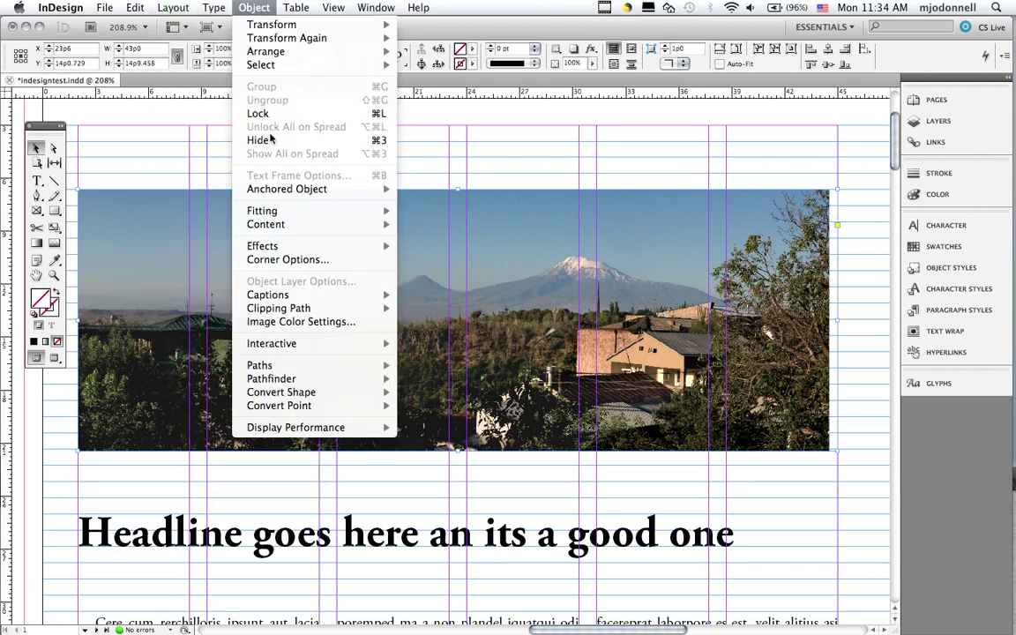
pyautogui.moveTo(276, 212)
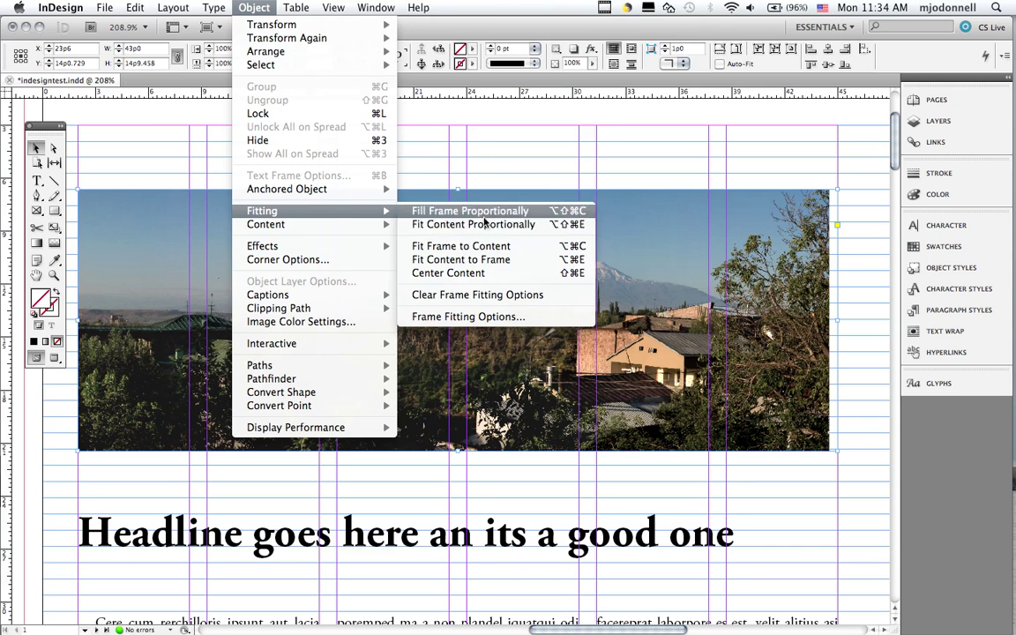
pyautogui.click(483, 224)
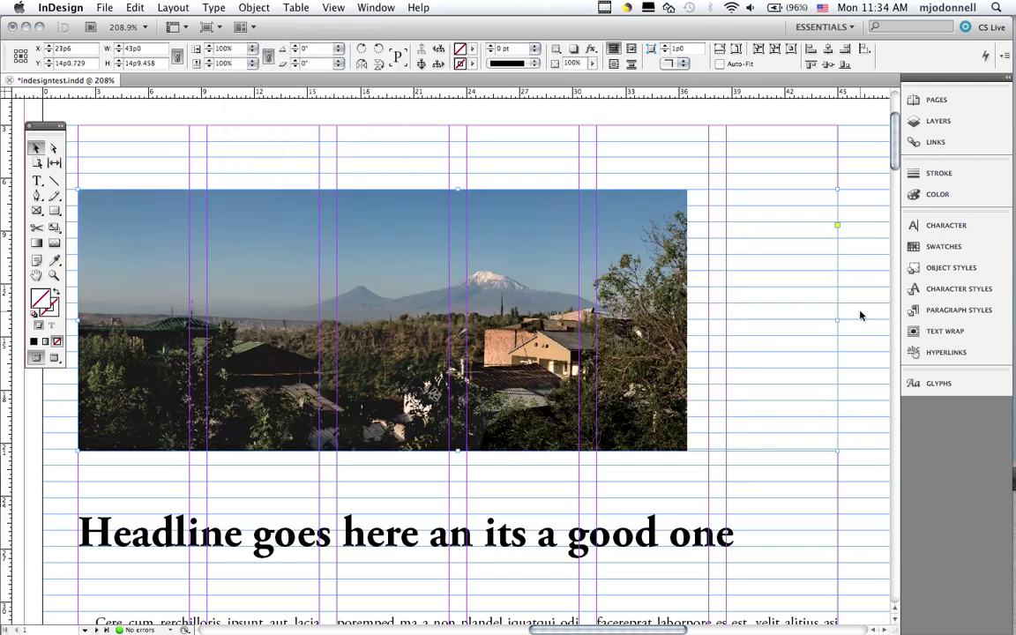
pyautogui.moveTo(836, 319); pyautogui.dragTo(685, 325)
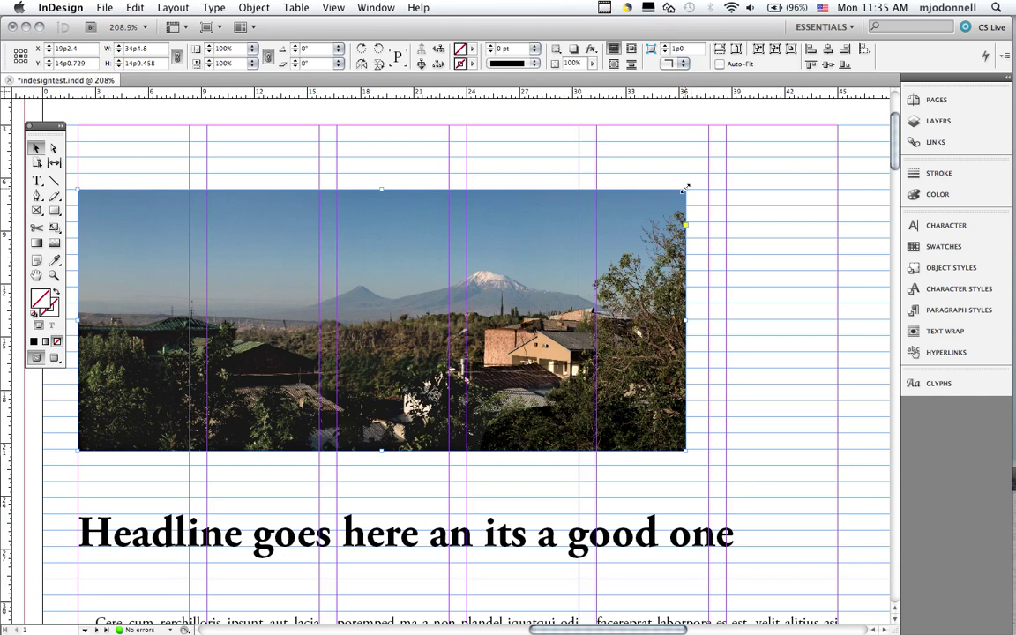
pyautogui.moveTo(687, 189); pyautogui.dragTo(837, 134)
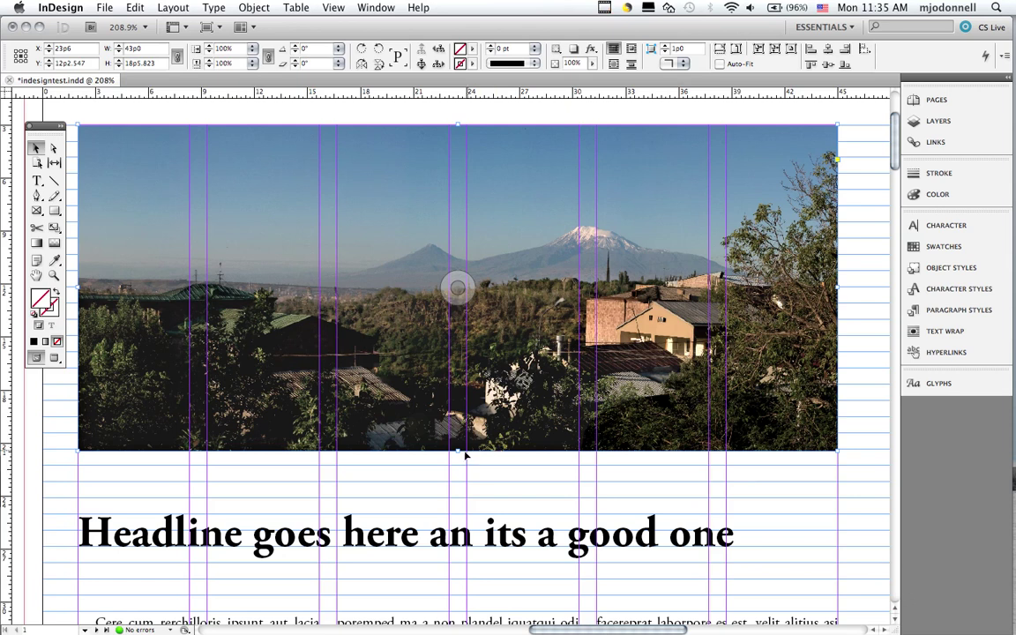
# - Shorten the photo frame and move the headline and body text up beneath it
pyautogui.moveTo(456, 452); pyautogui.dragTo(456, 416)
pyautogui.moveTo(449, 531); pyautogui.dragTo(452, 452)
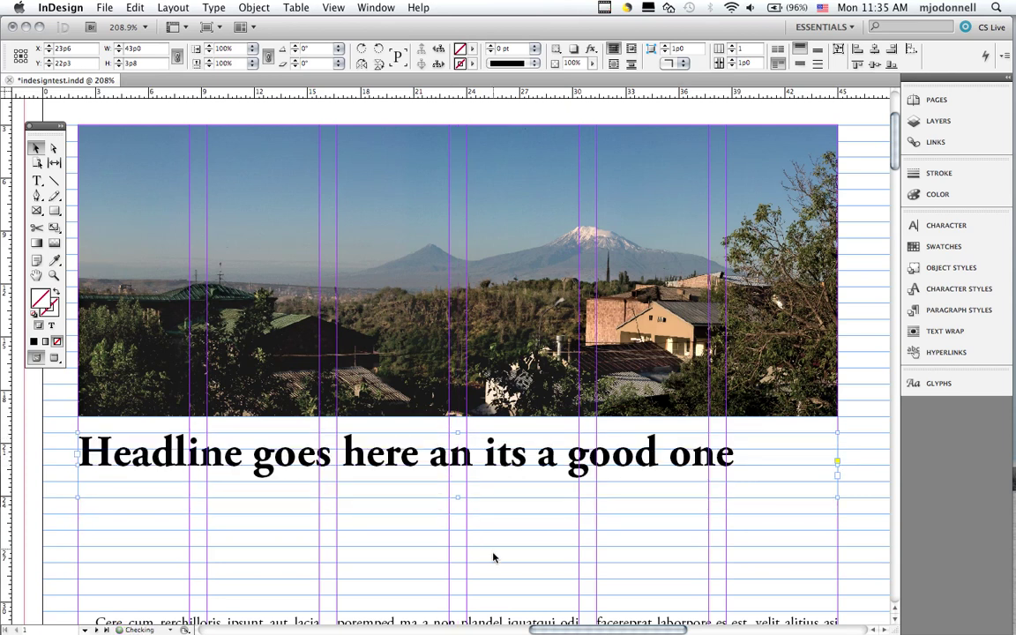
pyautogui.click(483, 608)
pyautogui.moveTo(458, 610); pyautogui.dragTo(470, 500)
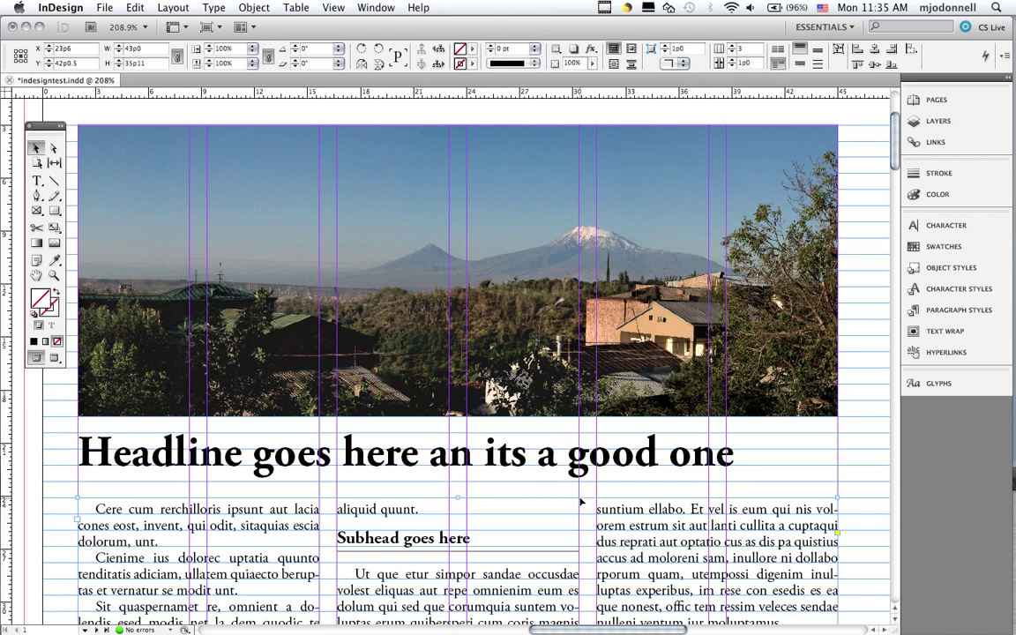
# - Fine-tune the headline and body text edges and lengthen the photo frame to 17p5.365 high
pyautogui.click(474, 455)
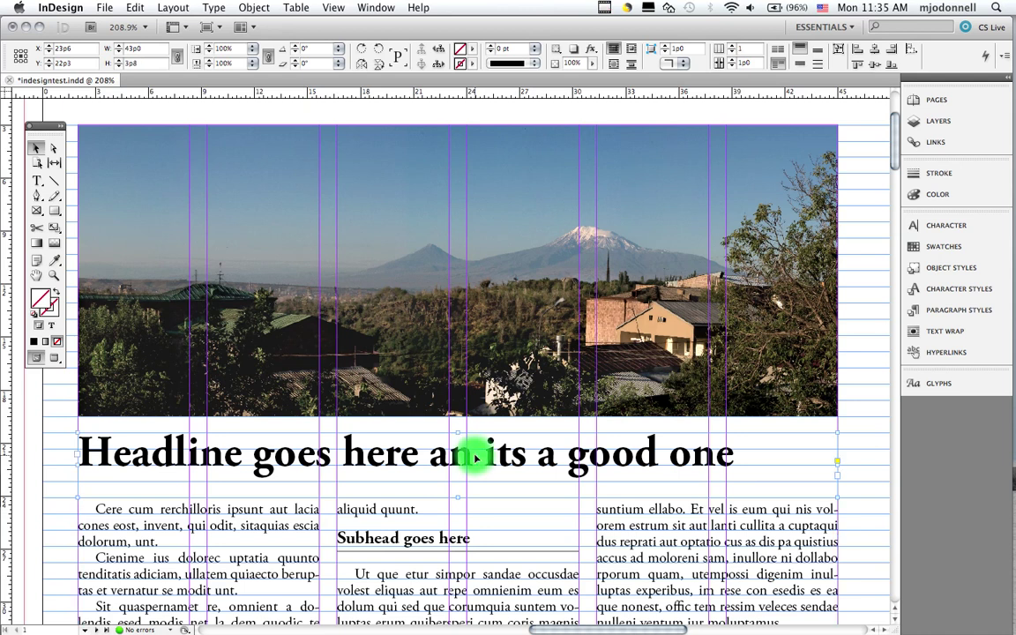
pyautogui.moveTo(457, 499); pyautogui.dragTo(457, 501)
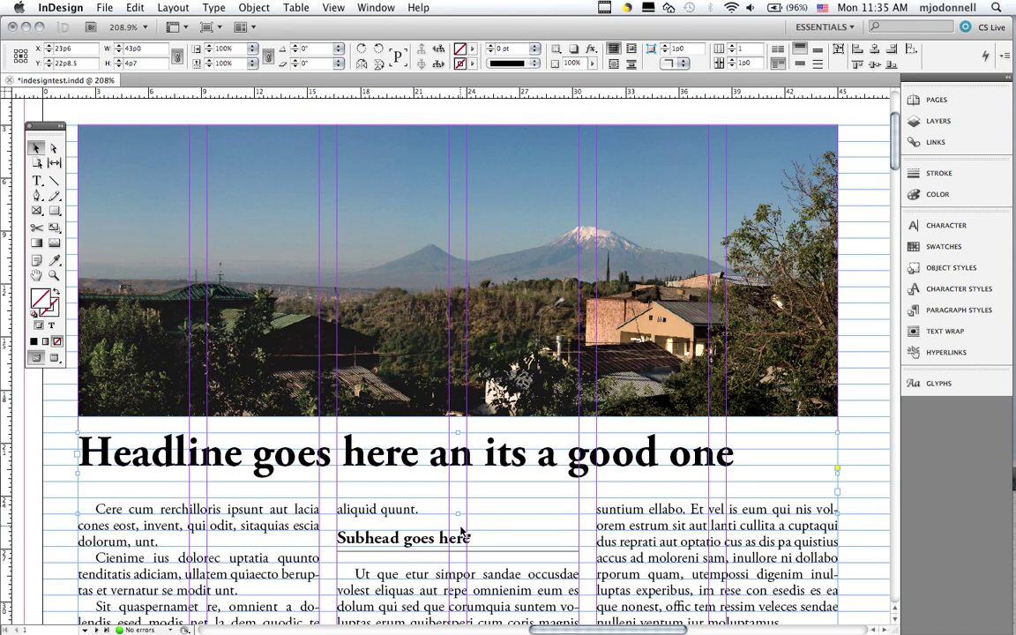
pyautogui.click(461, 530)
pyautogui.moveTo(456, 499); pyautogui.dragTo(457, 514)
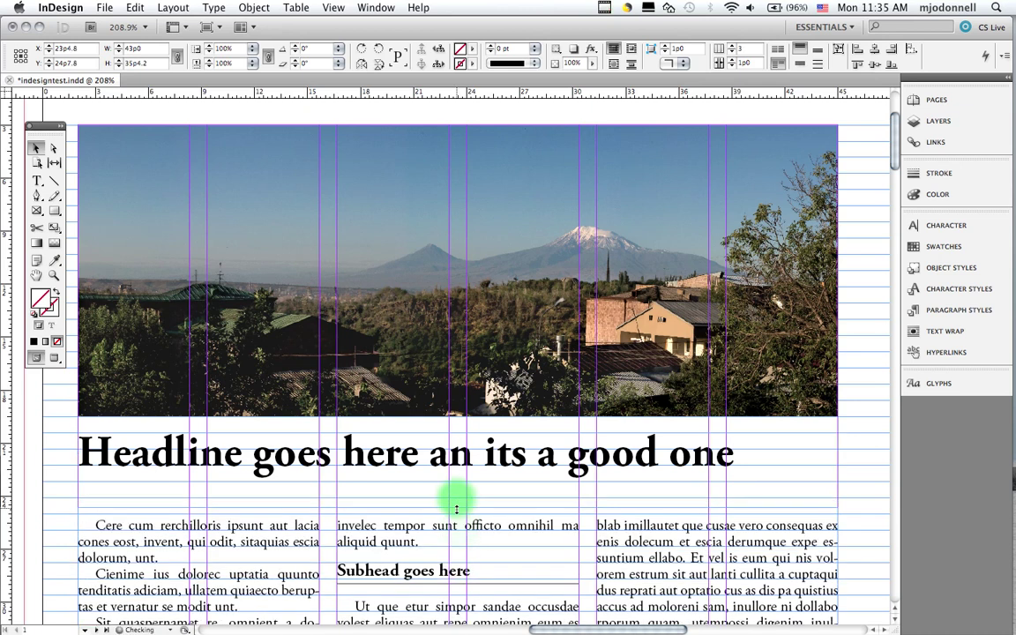
pyautogui.click(464, 472)
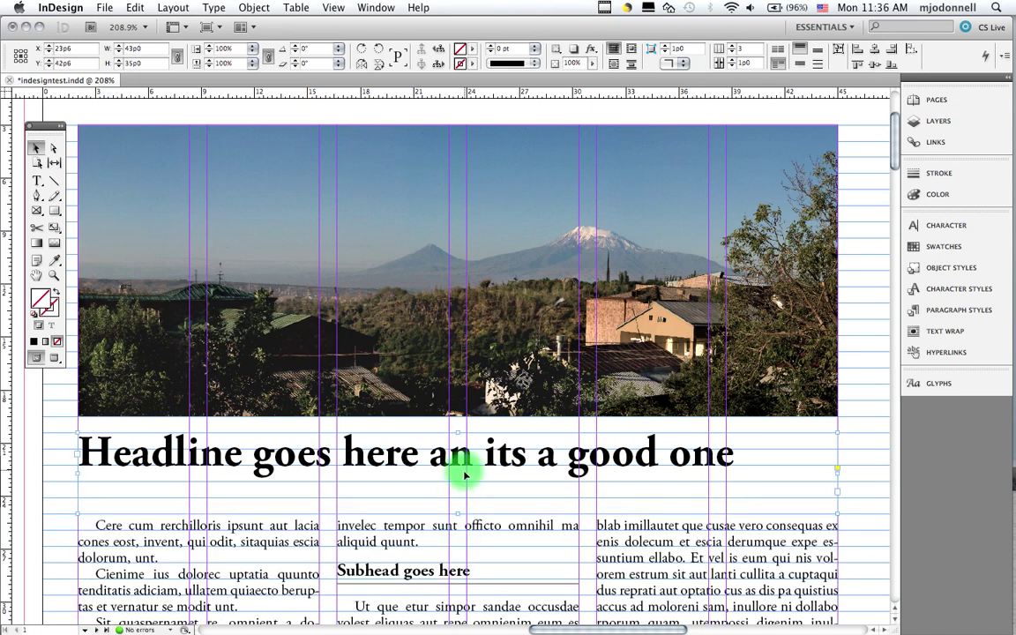
pyautogui.moveTo(458, 507); pyautogui.dragTo(457, 499)
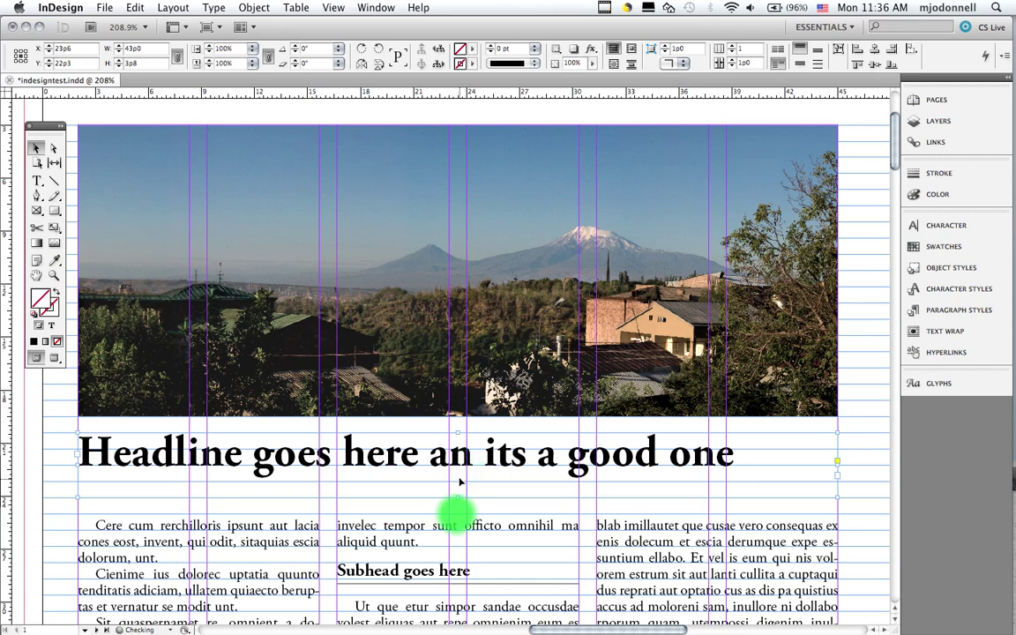
pyautogui.click(458, 474)
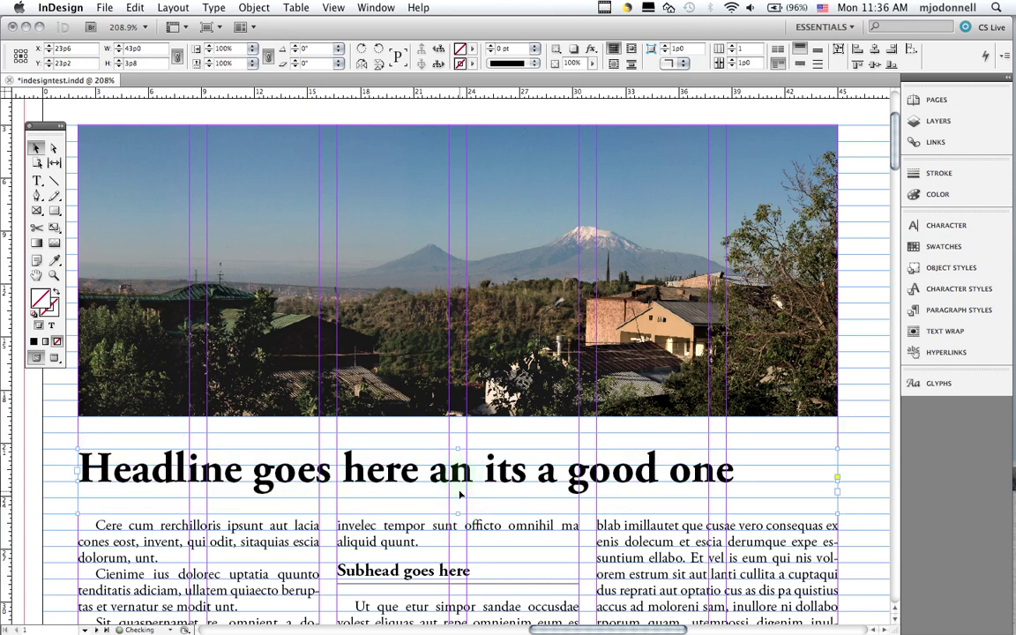
pyautogui.click(466, 415)
pyautogui.moveTo(466, 414); pyautogui.dragTo(457, 431)
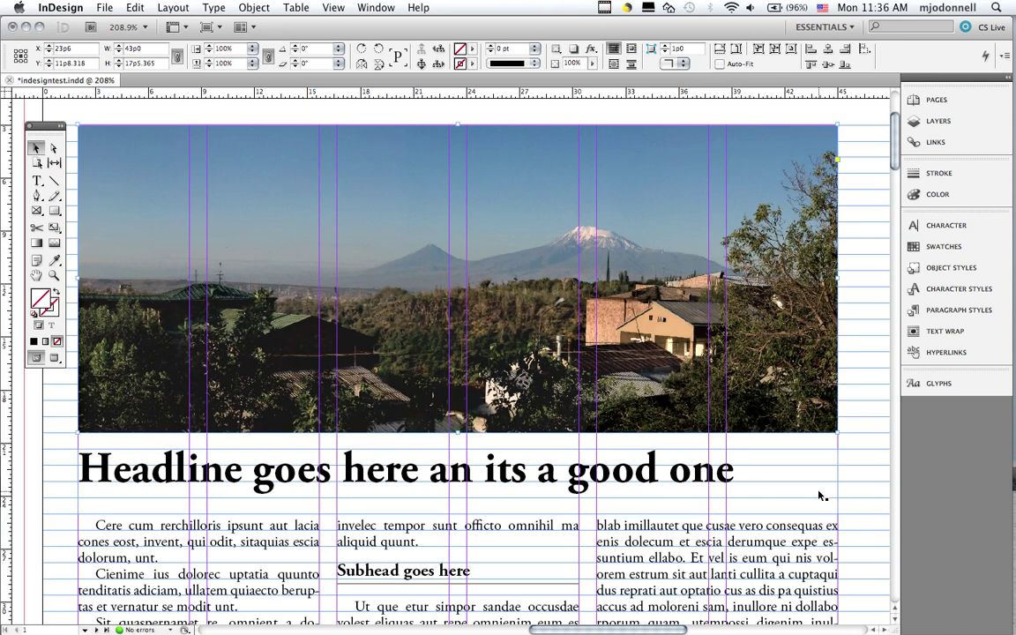
# - Fit the page in view, clear the selection, and load hay.jpg for placing with Cmd+D
pyautogui.press('super+0')
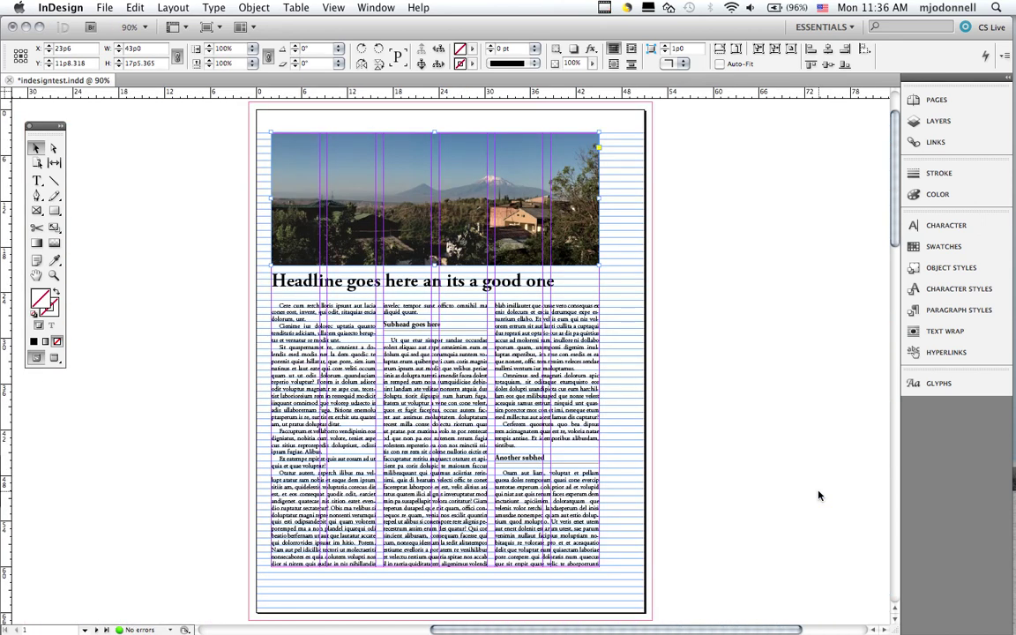
pyautogui.click(692, 339)
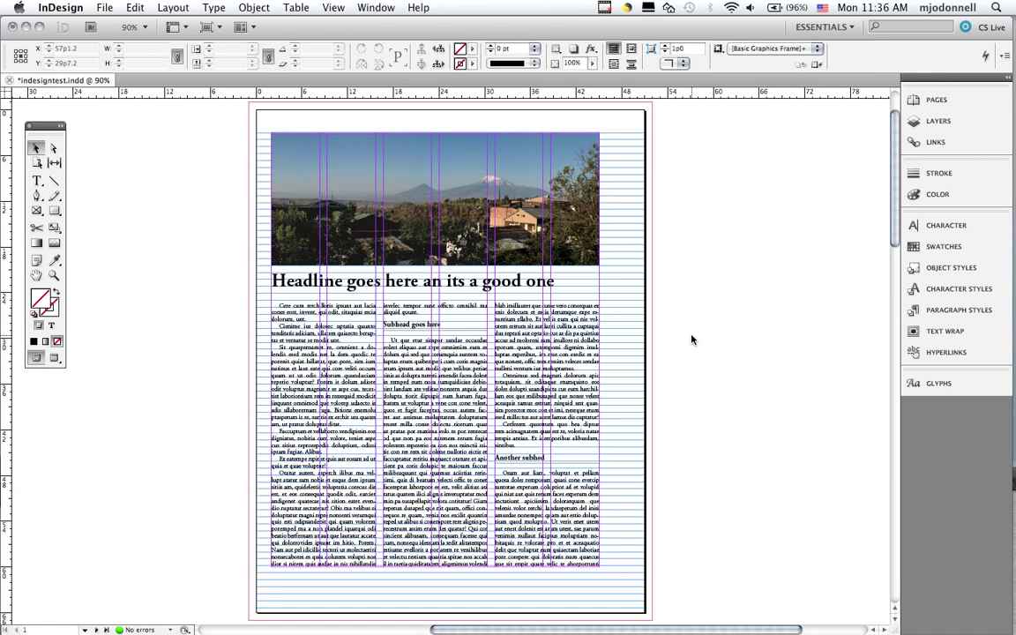
pyautogui.click(698, 326)
pyautogui.press('super+d')
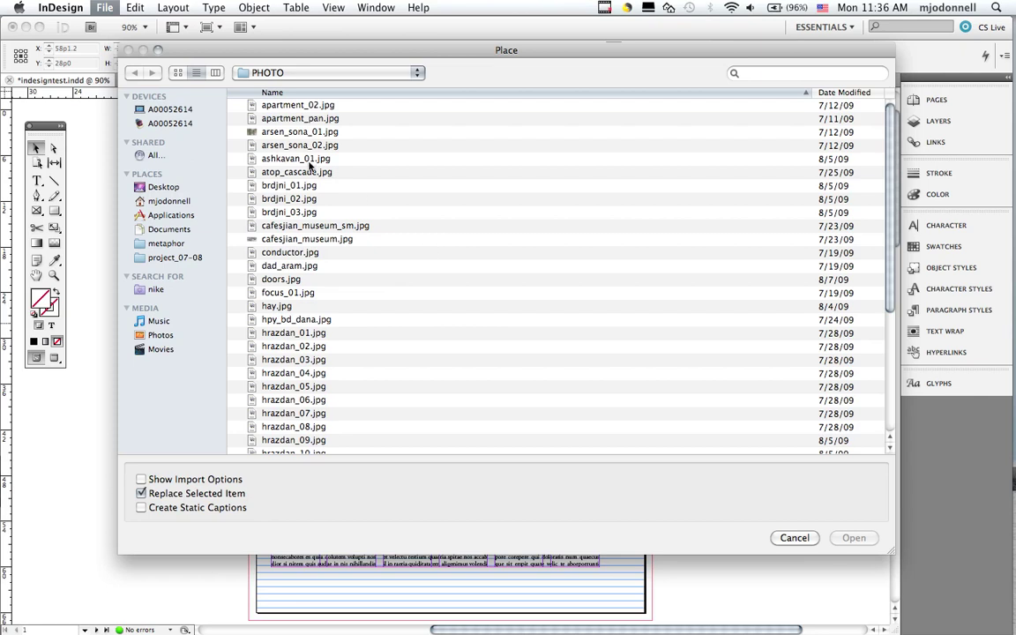
pyautogui.click(216, 74)
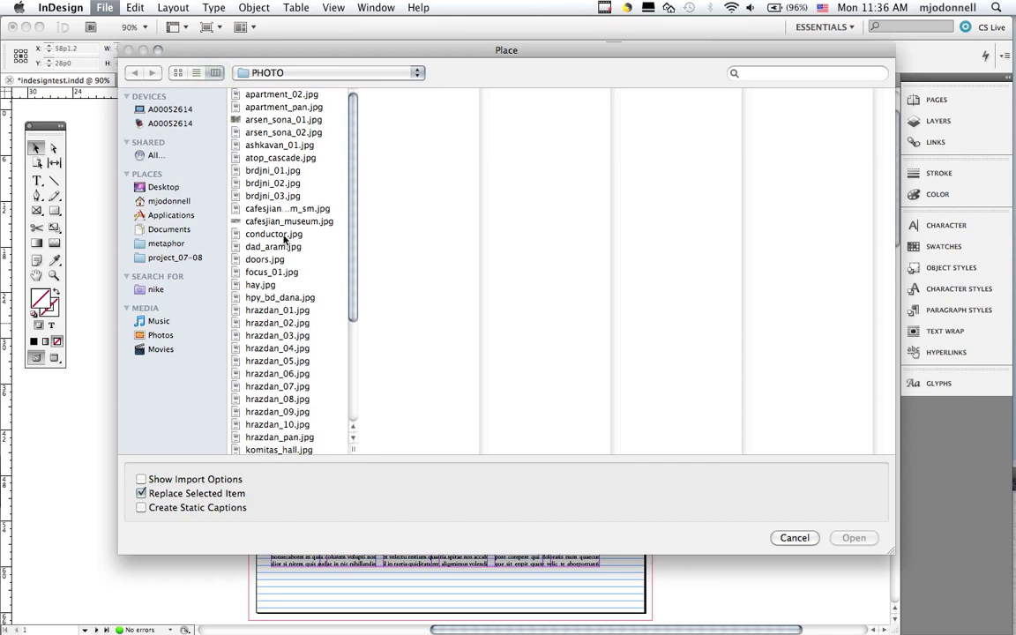
pyautogui.click(268, 286)
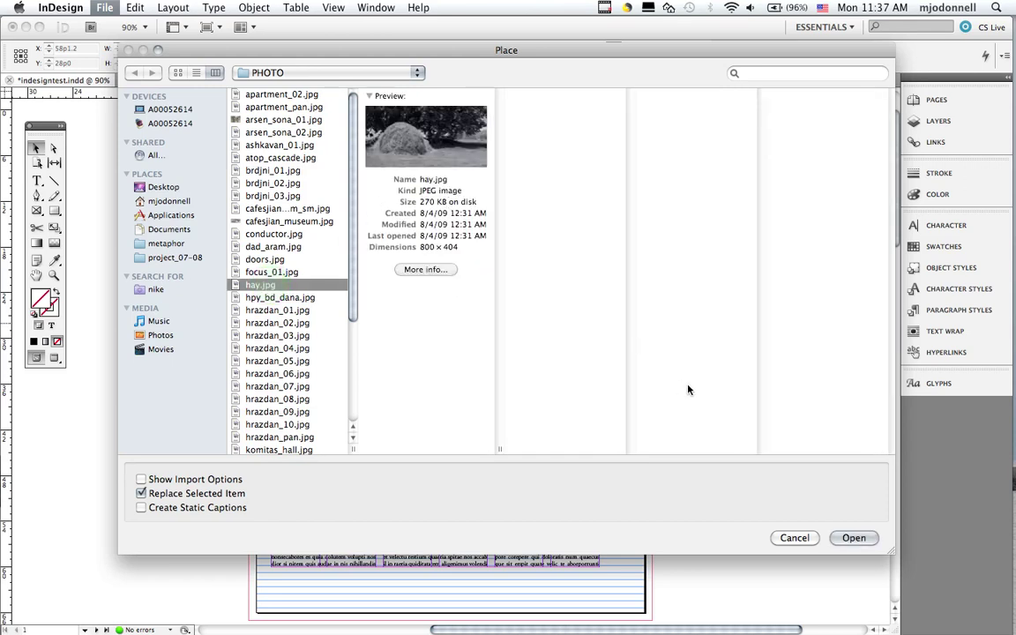
pyautogui.click(851, 537)
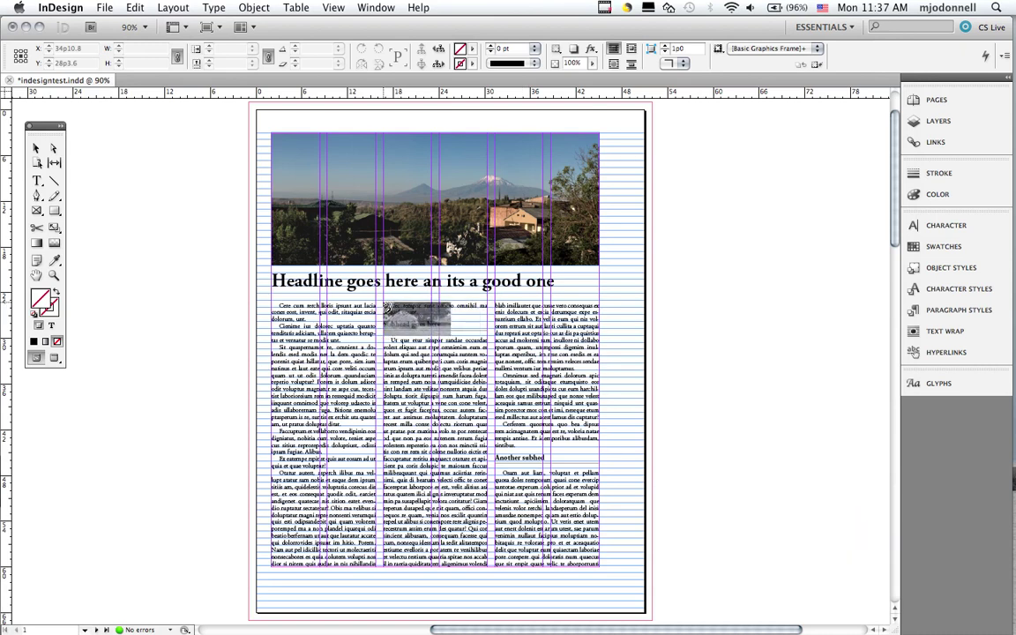
# - Place the hay photo as a 28p4 by 13p9 frame at X 30p10 across columns two and three
pyautogui.moveTo(385, 294); pyautogui.dragTo(603, 394)
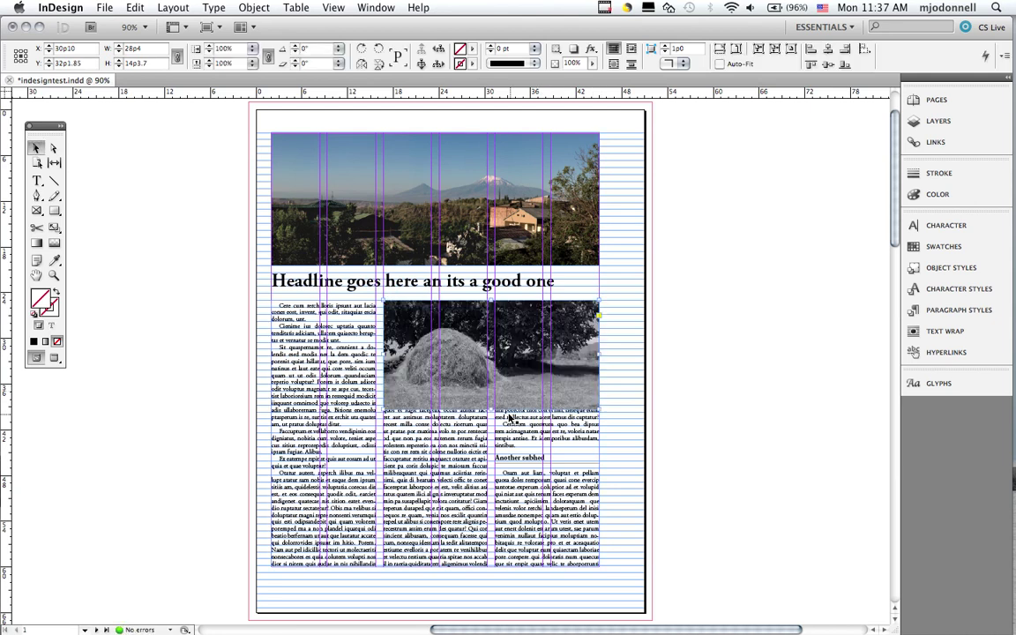
pyautogui.moveTo(499, 414); pyautogui.dragTo(491, 405)
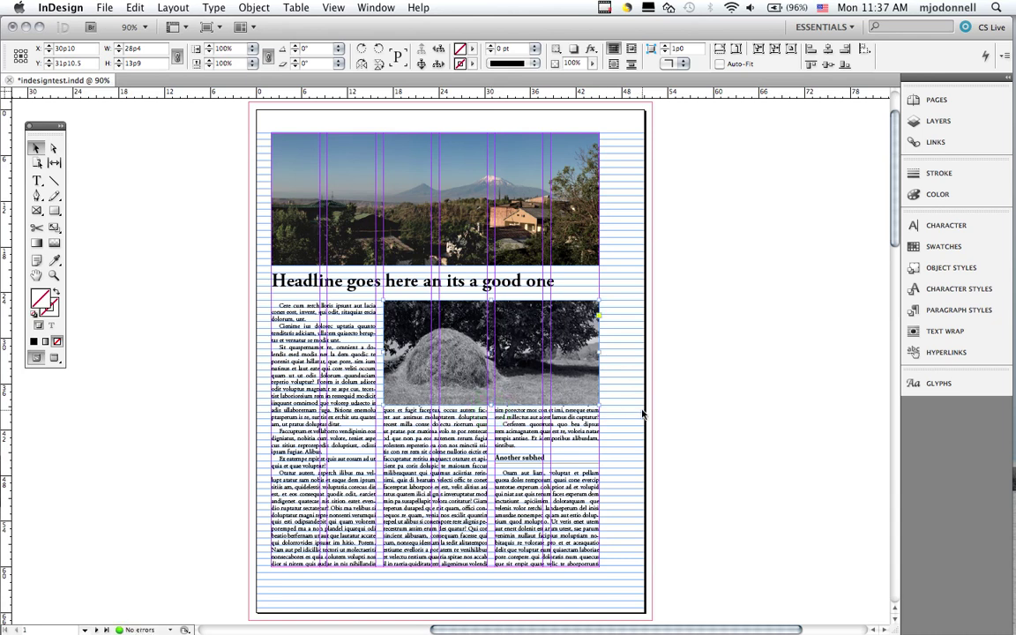
pyautogui.moveTo(564, 382); pyautogui.dragTo(592, 385)
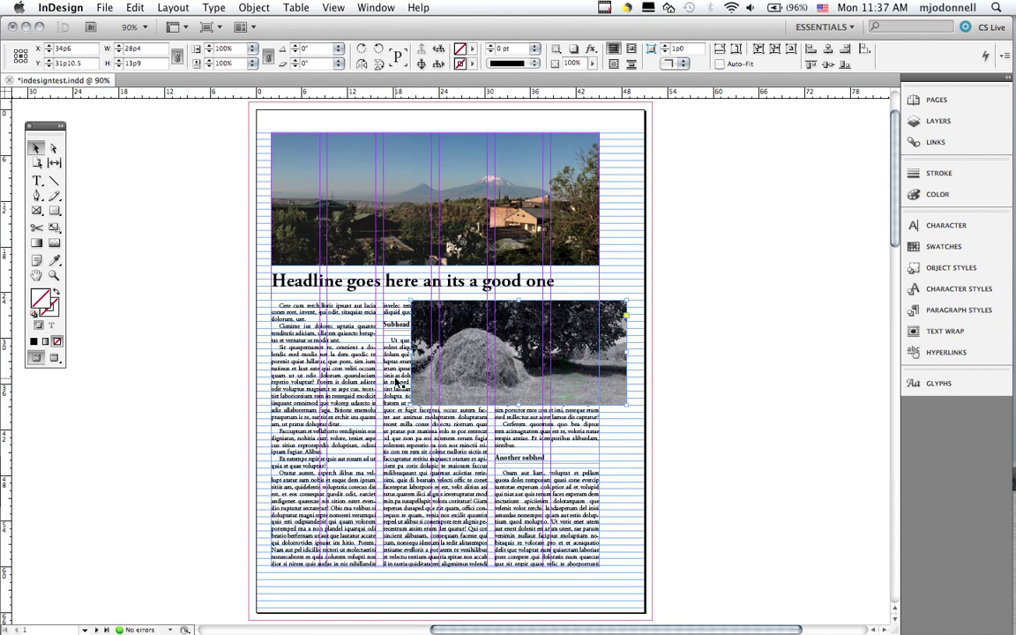
pyautogui.moveTo(463, 393); pyautogui.dragTo(436, 392)
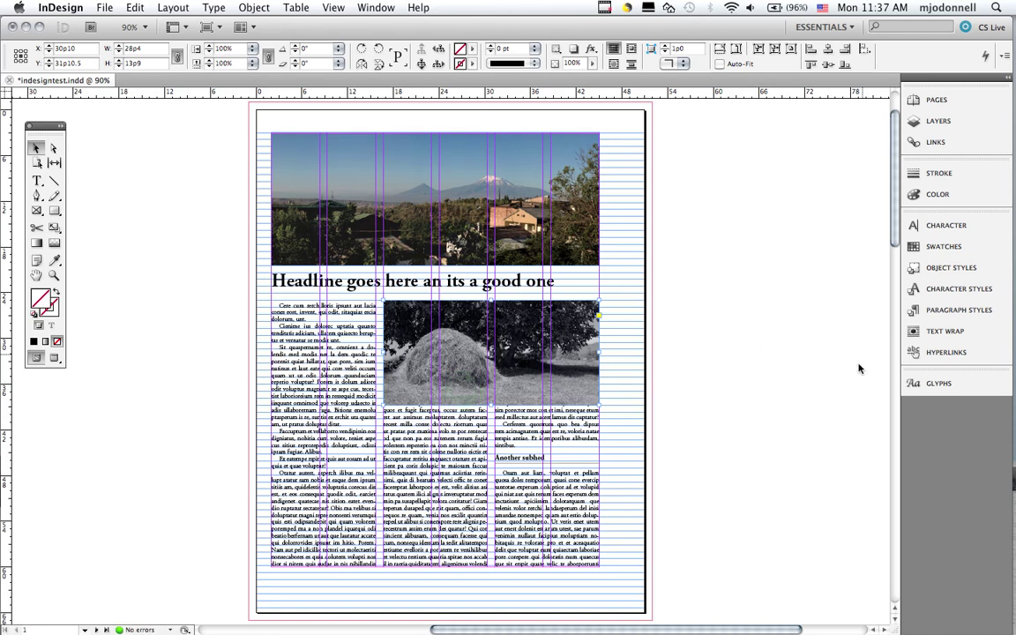
# - Apply bounding-box text wrap to the haystack photo and nudge its position
pyautogui.click(936, 336)
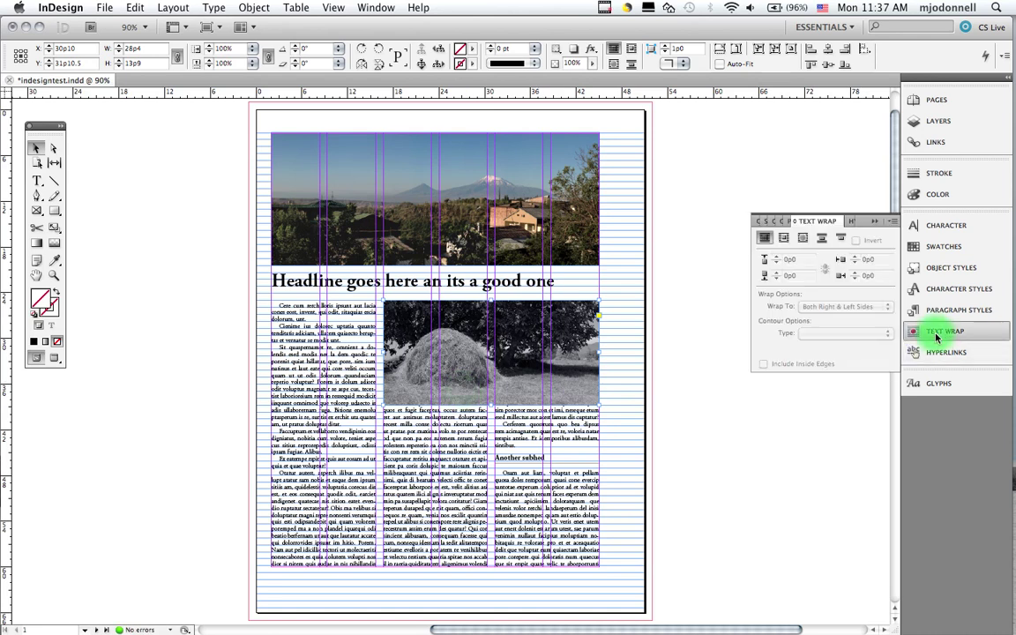
pyautogui.click(378, 9)
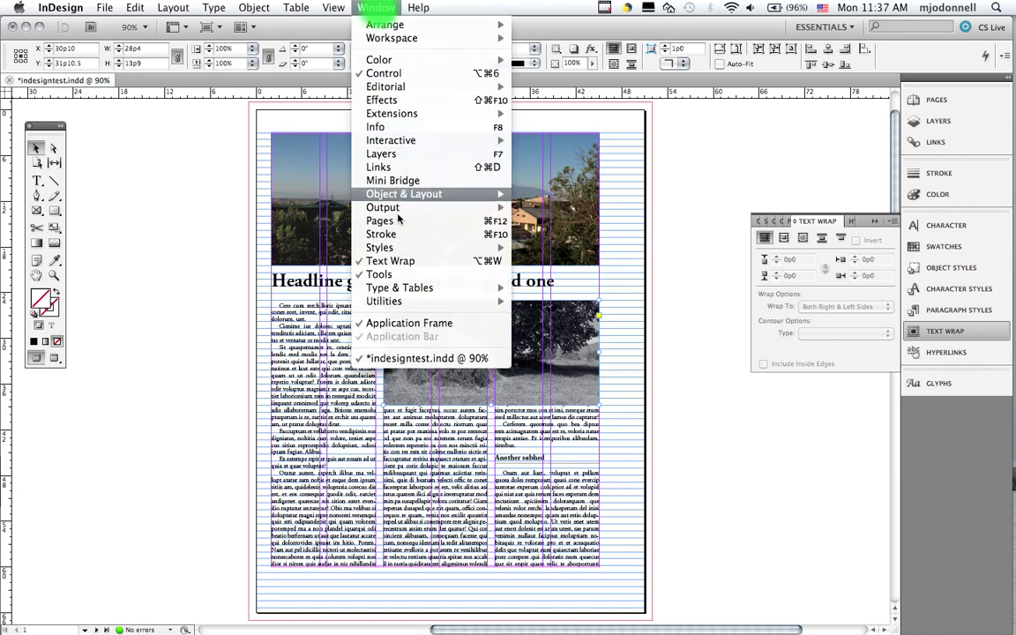
pyautogui.moveTo(408, 253)
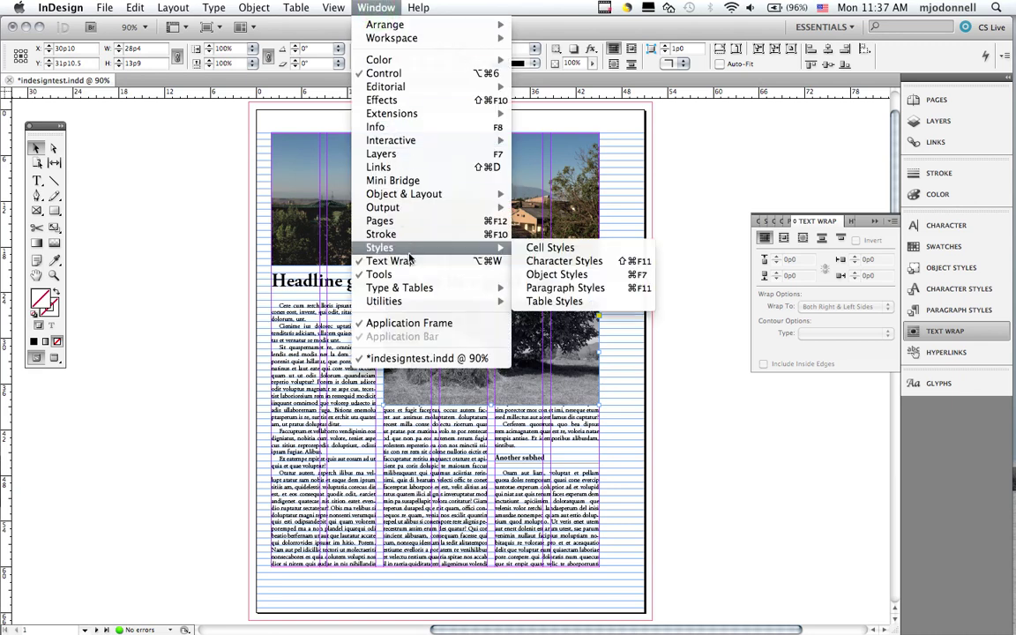
pyautogui.click(693, 223)
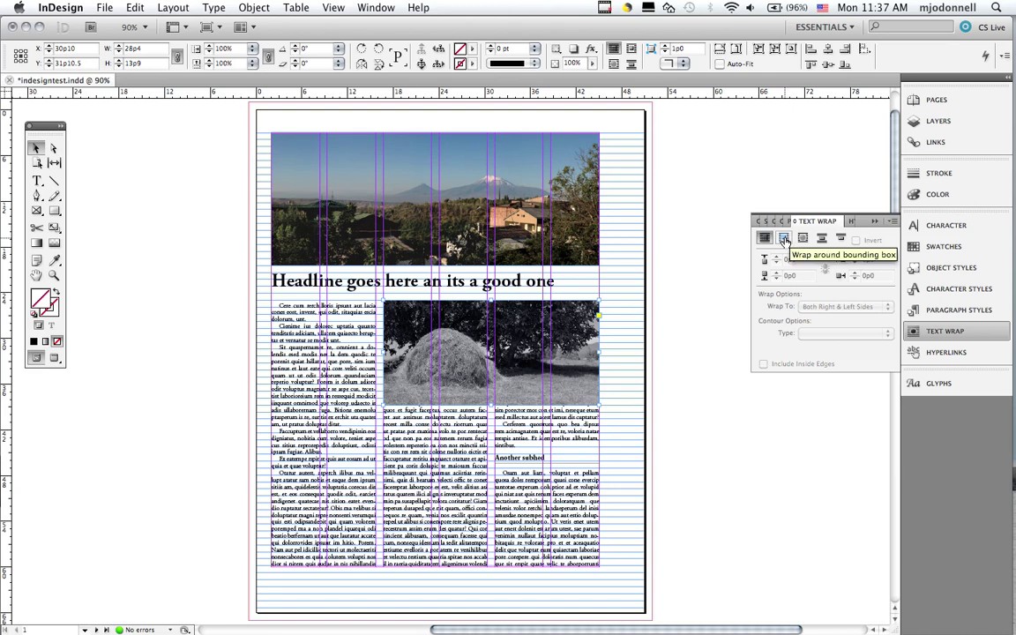
pyautogui.click(785, 240)
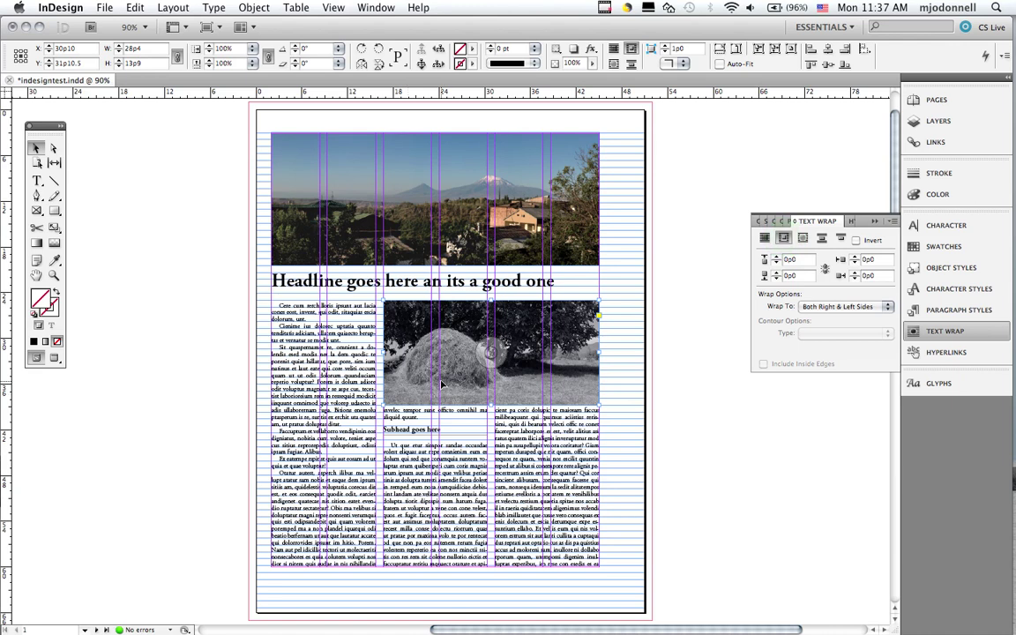
pyautogui.moveTo(442, 383)
pyautogui.mouseDown()
pyautogui.moveTo(554, 382)
pyautogui.moveTo(445, 382)
pyautogui.mouseUp()
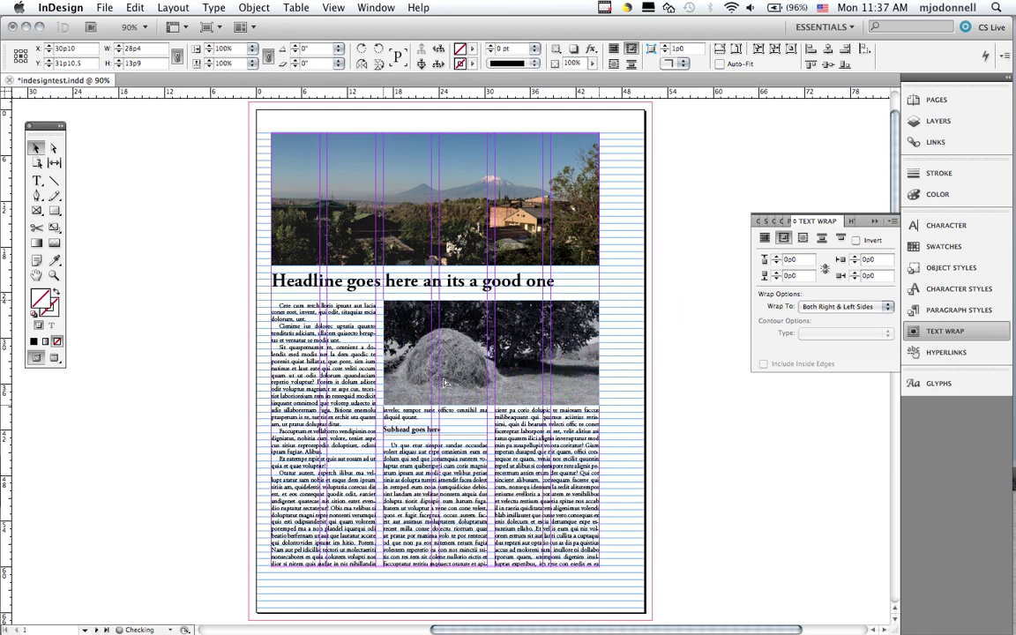
pyautogui.moveTo(446, 381); pyautogui.dragTo(440, 382)
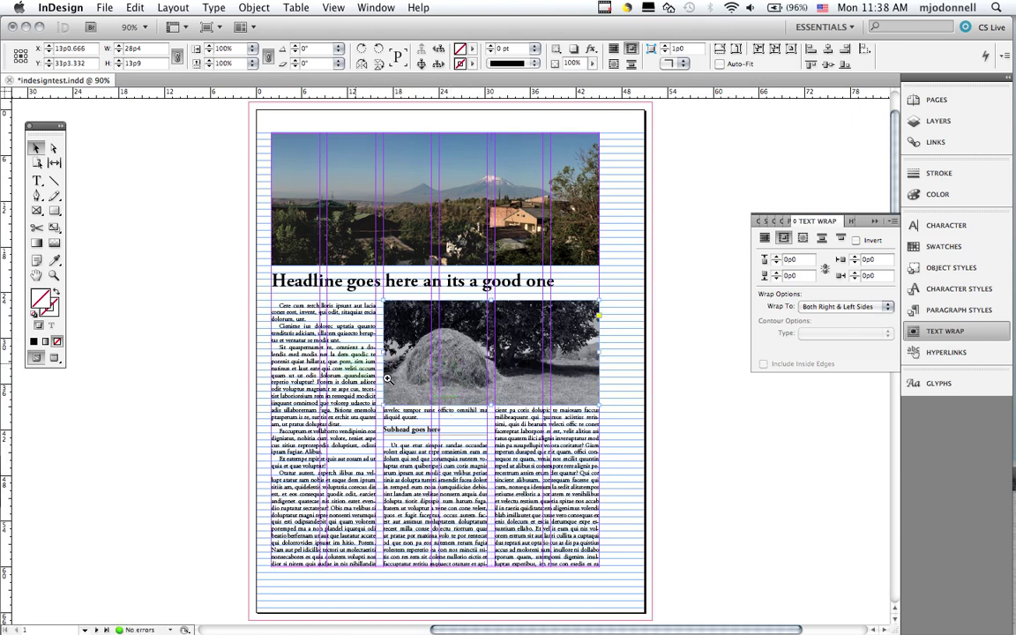
# - Set the haystack photo's bottom wrap offset to 0p11, then view the whole page
pyautogui.moveTo(350, 354); pyautogui.dragTo(648, 516)
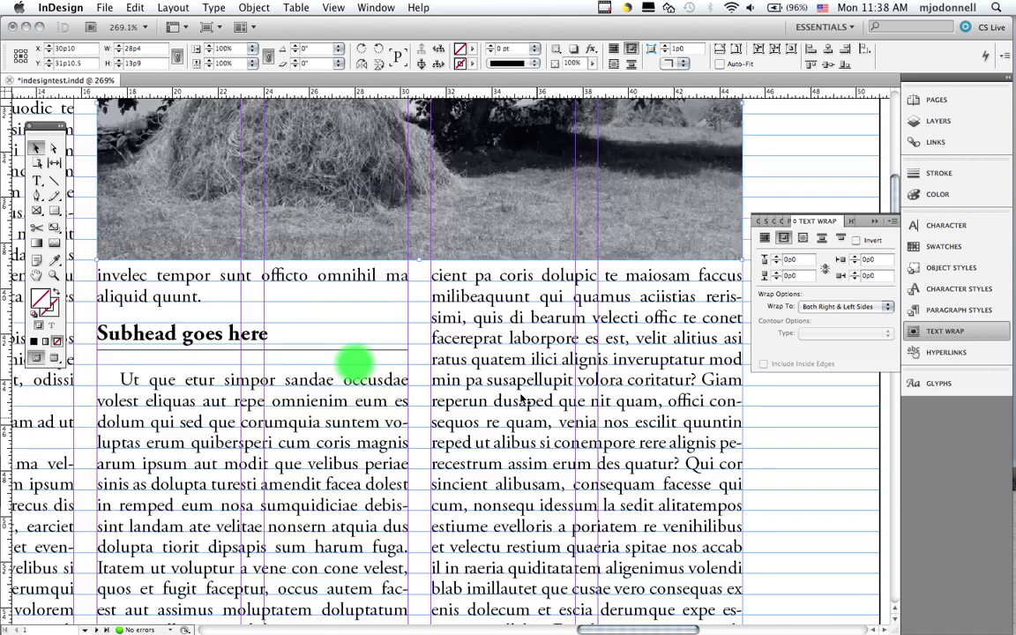
pyautogui.click(824, 276)
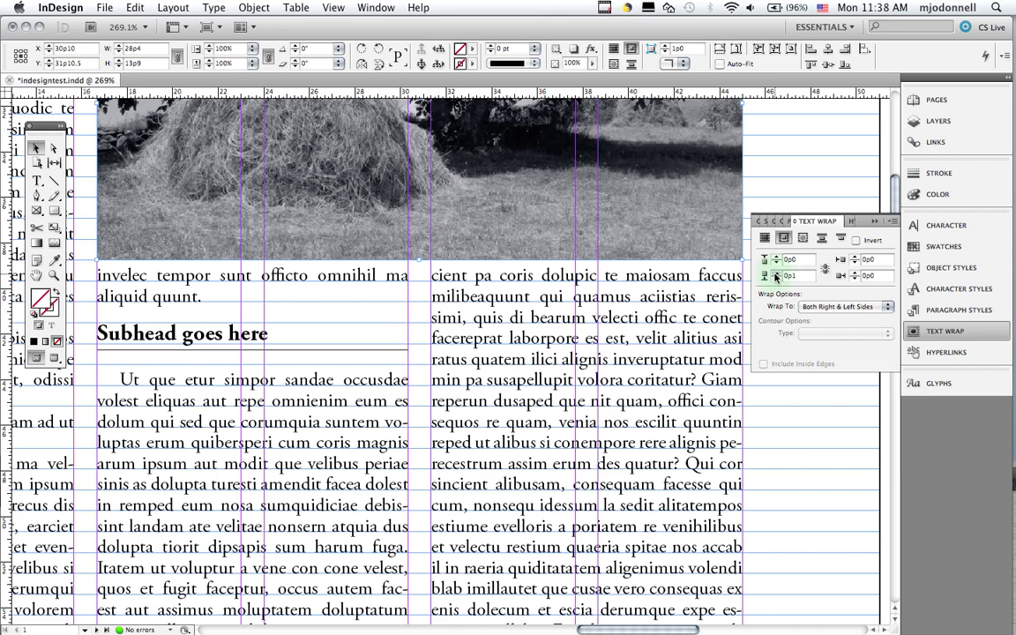
pyautogui.click(775, 275)
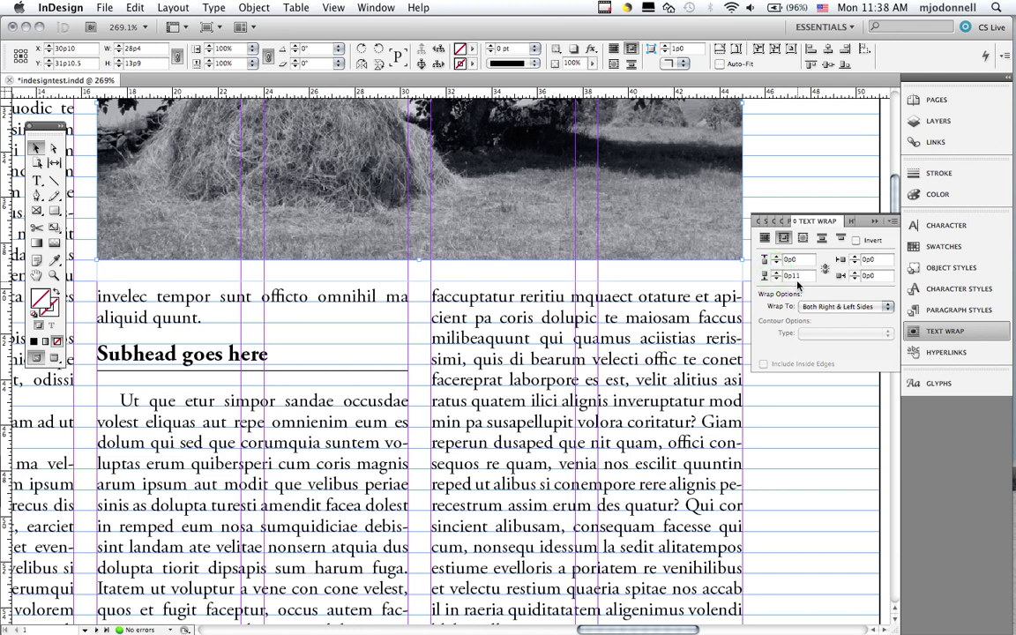
pyautogui.press('super+0')
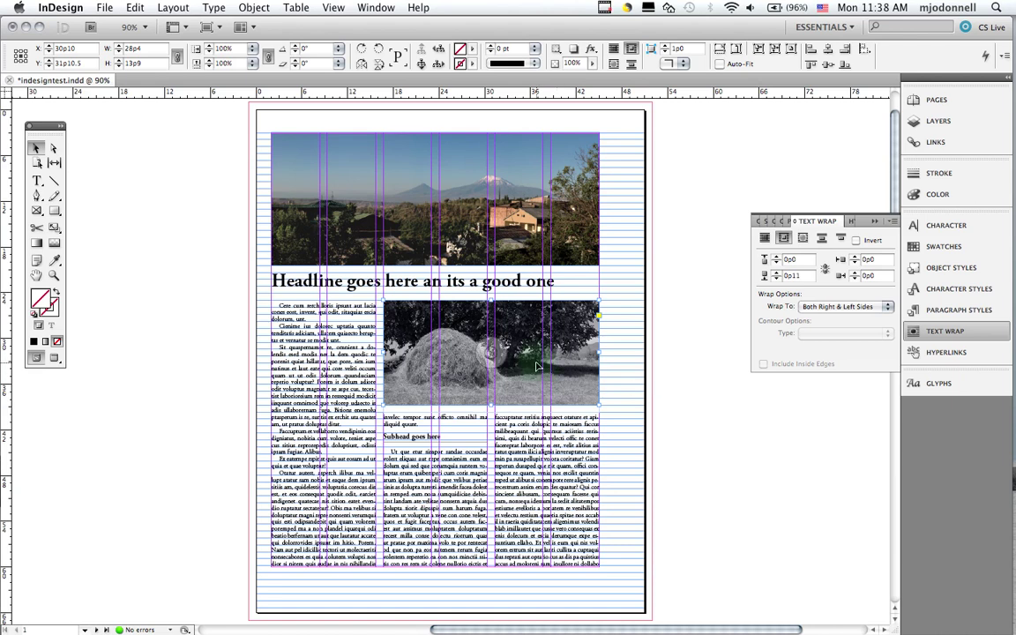
# - Narrow the haystack photo to about one column and move it into the right-hand columns
pyautogui.moveTo(533, 363); pyautogui.dragTo(481, 365)
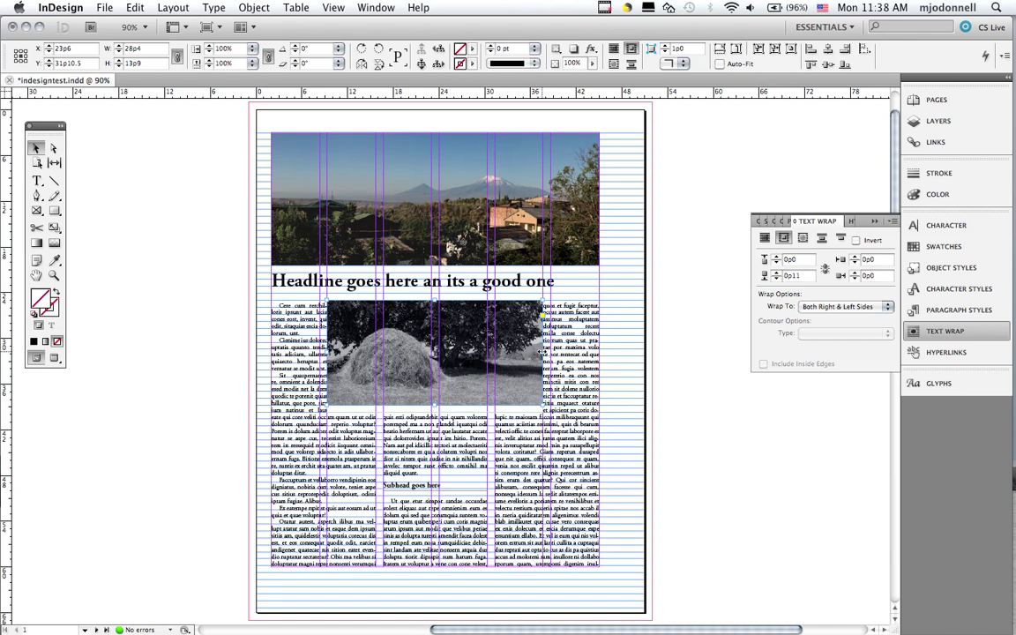
pyautogui.moveTo(542, 351); pyautogui.dragTo(430, 355)
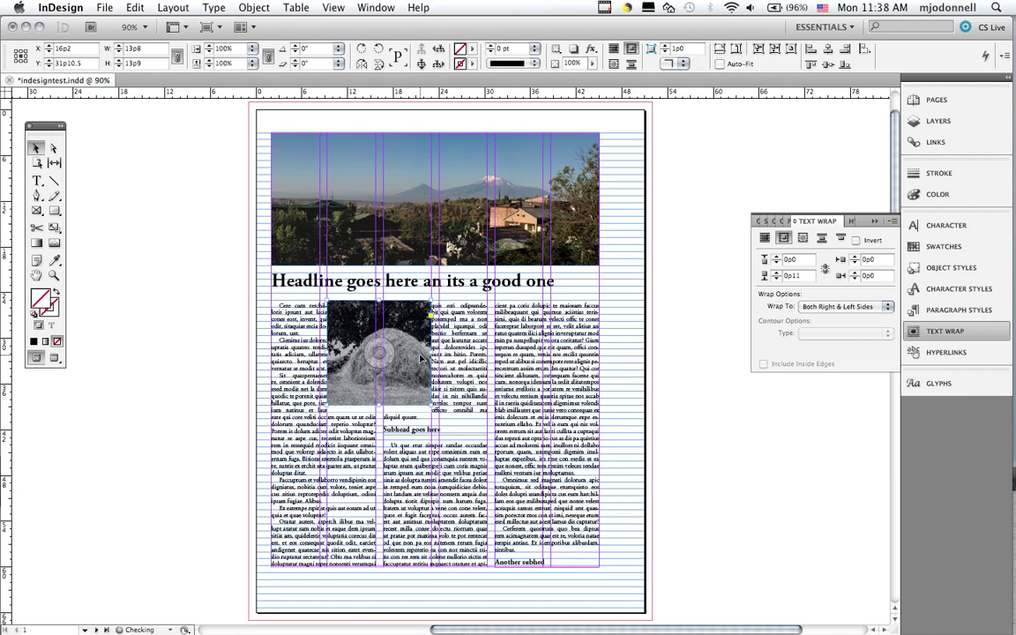
pyautogui.hotkey('shift', 'Right')
pyautogui.hotkey('shift', 'Right')
pyautogui.moveTo(434, 358); pyautogui.dragTo(533, 363)
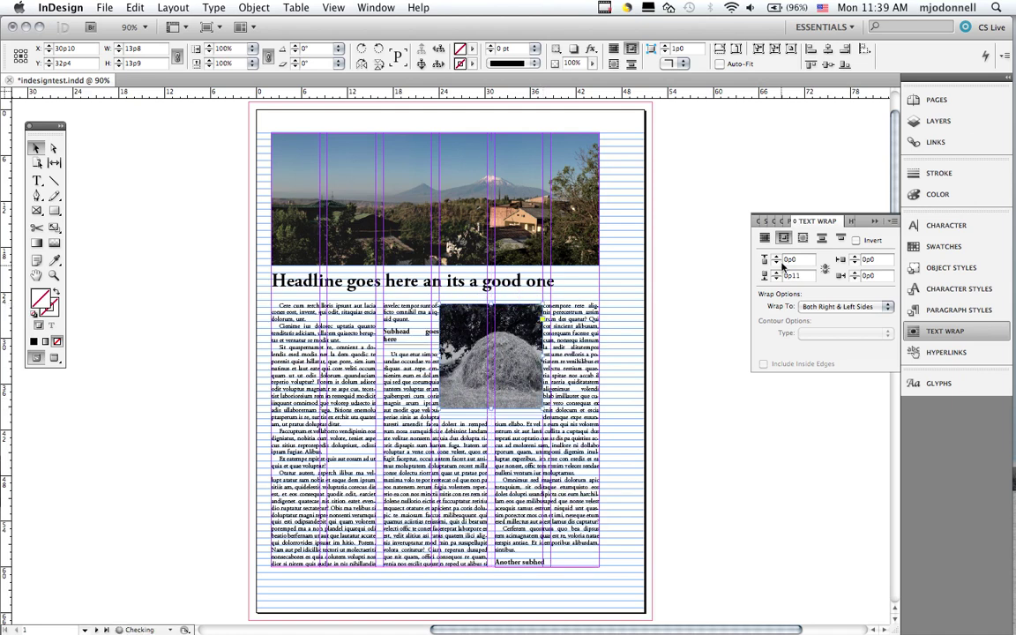
# - Give the haystack photo 1p0 left and right wrap offsets and nudge it up slightly
pyautogui.click(869, 258)
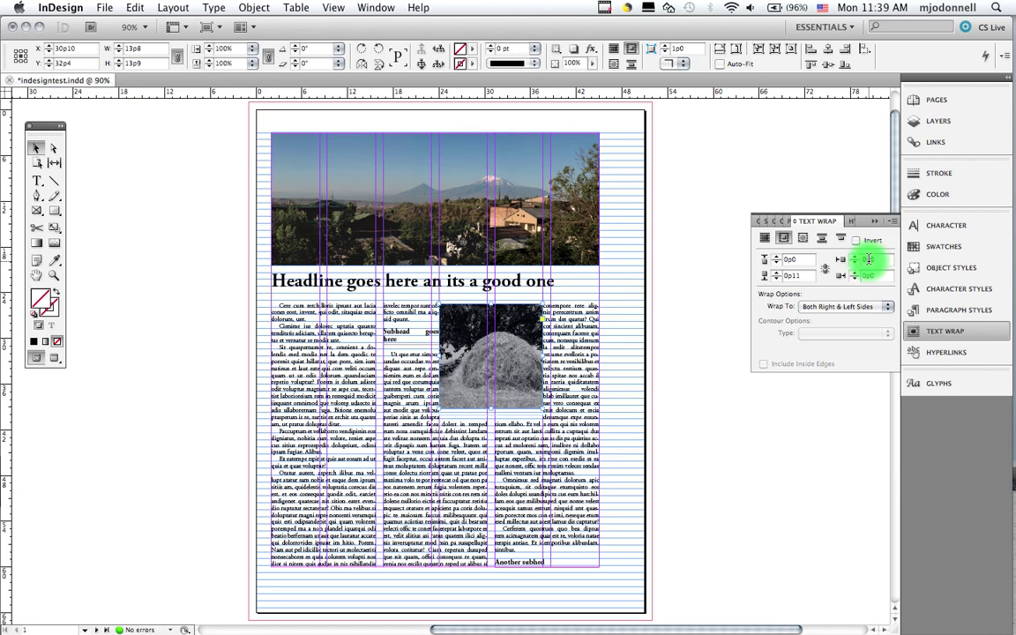
pyautogui.write('1p')
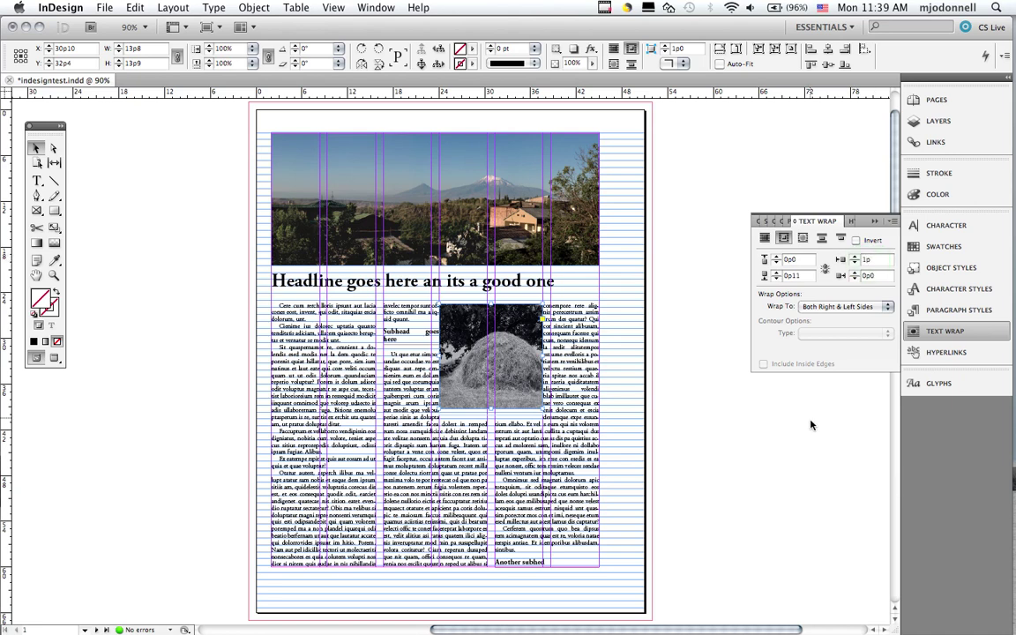
pyautogui.press('Tab')
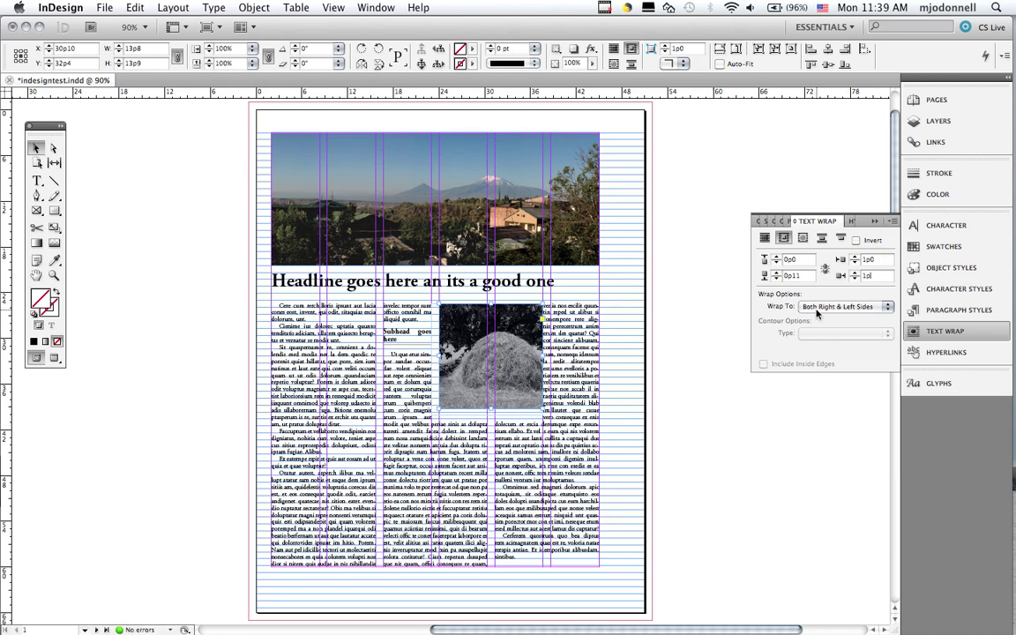
pyautogui.write('1')
pyautogui.click(522, 355)
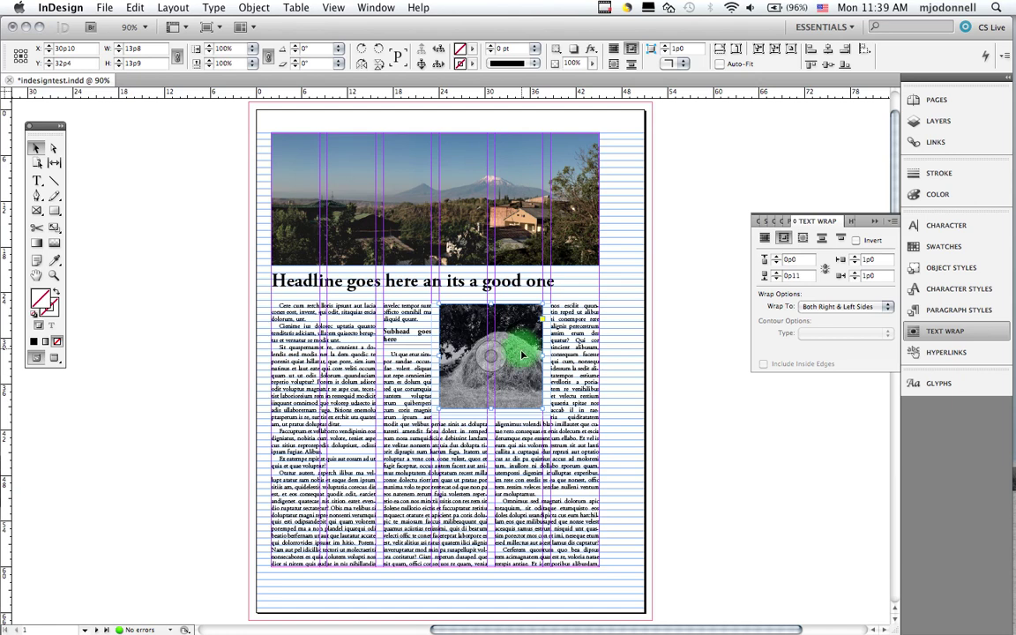
pyautogui.moveTo(522, 354); pyautogui.dragTo(522, 348)
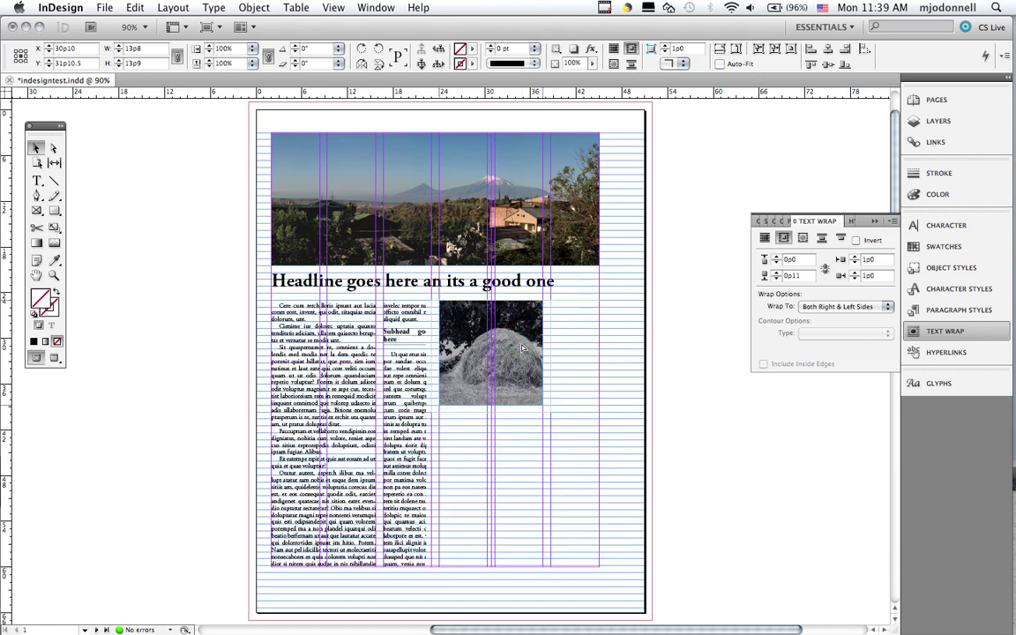
# - Move the haystack photo back left, widen it to 28p4, and show the Pages panel
pyautogui.click(627, 405)
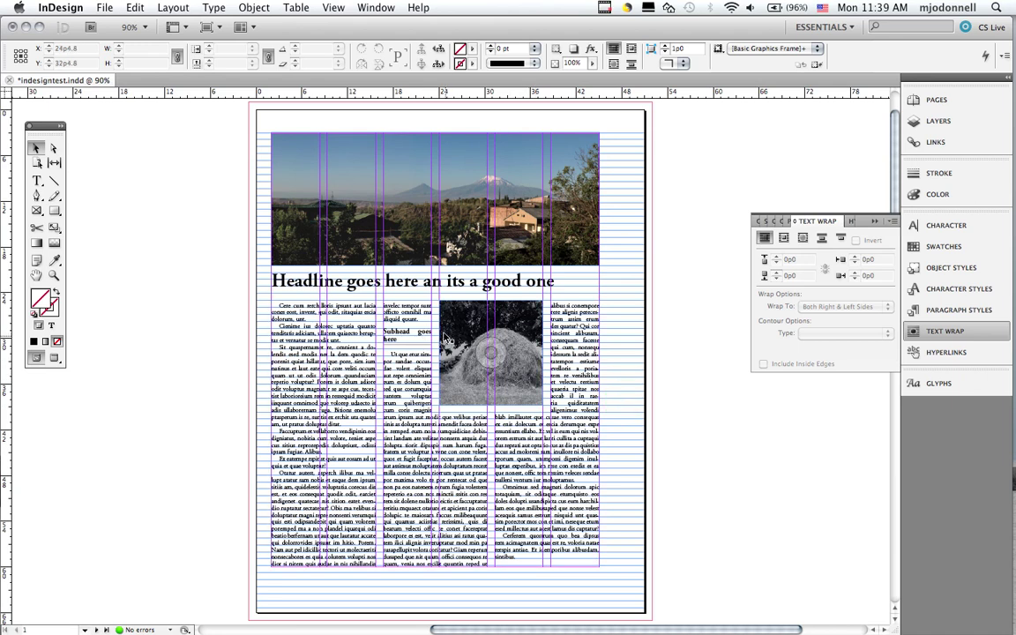
pyautogui.moveTo(425, 299); pyautogui.dragTo(416, 327)
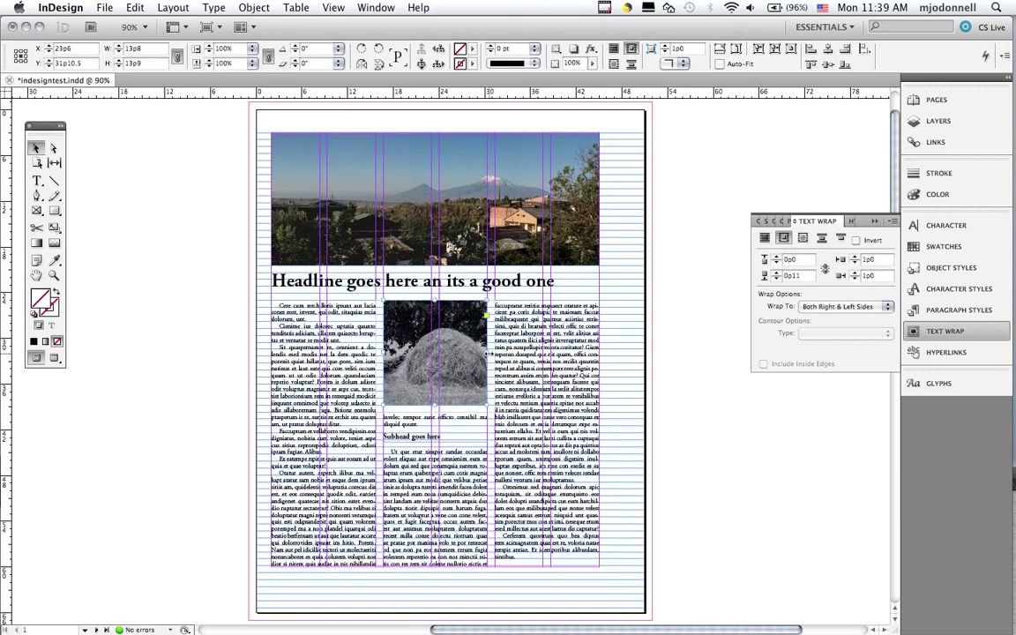
pyautogui.moveTo(488, 354); pyautogui.dragTo(601, 351)
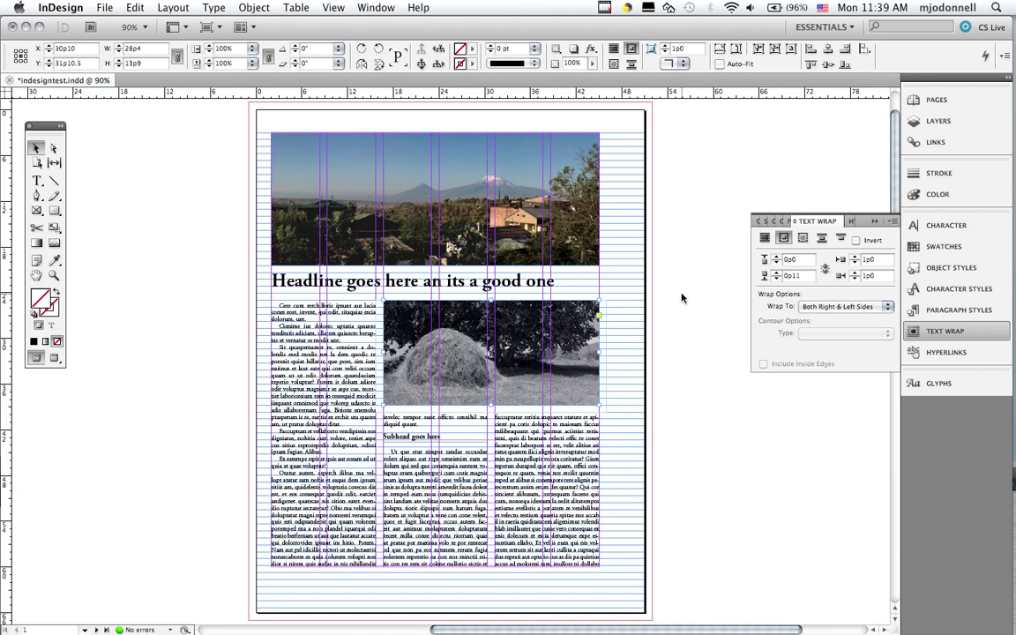
pyautogui.click(934, 99)
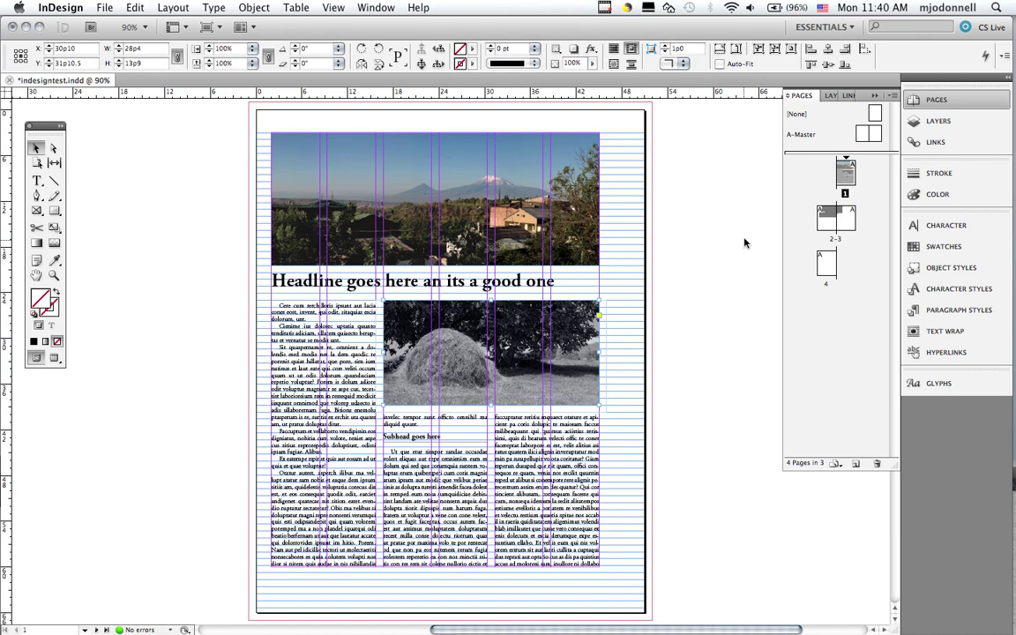
# - Open the A-Master spread, close the Pages panel, and zoom in on the spread's bottom margin
pyautogui.doubleClick(862, 137)
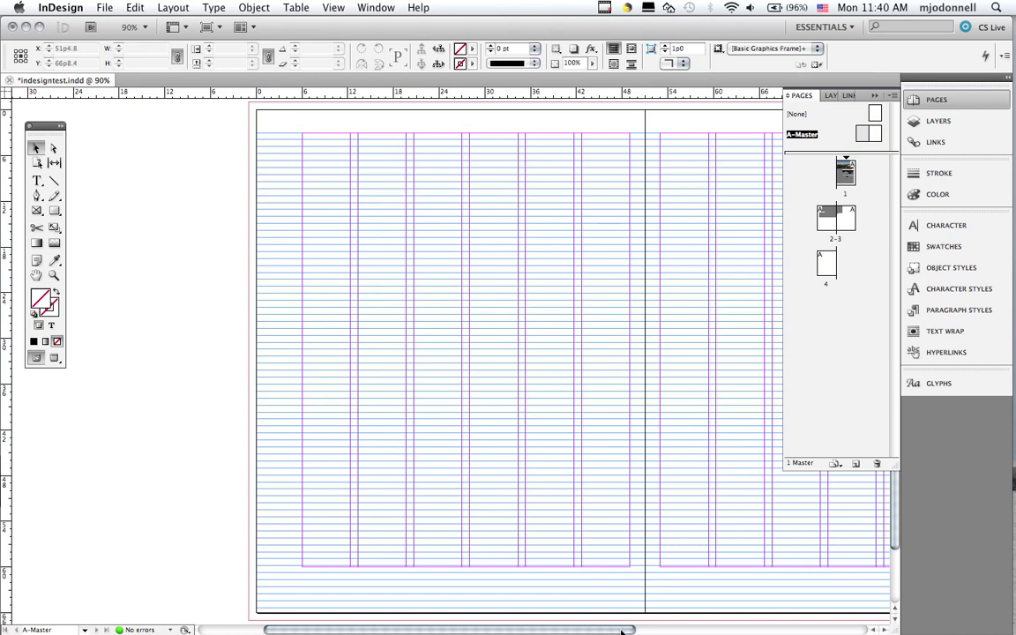
pyautogui.moveTo(622, 631); pyautogui.dragTo(698, 631)
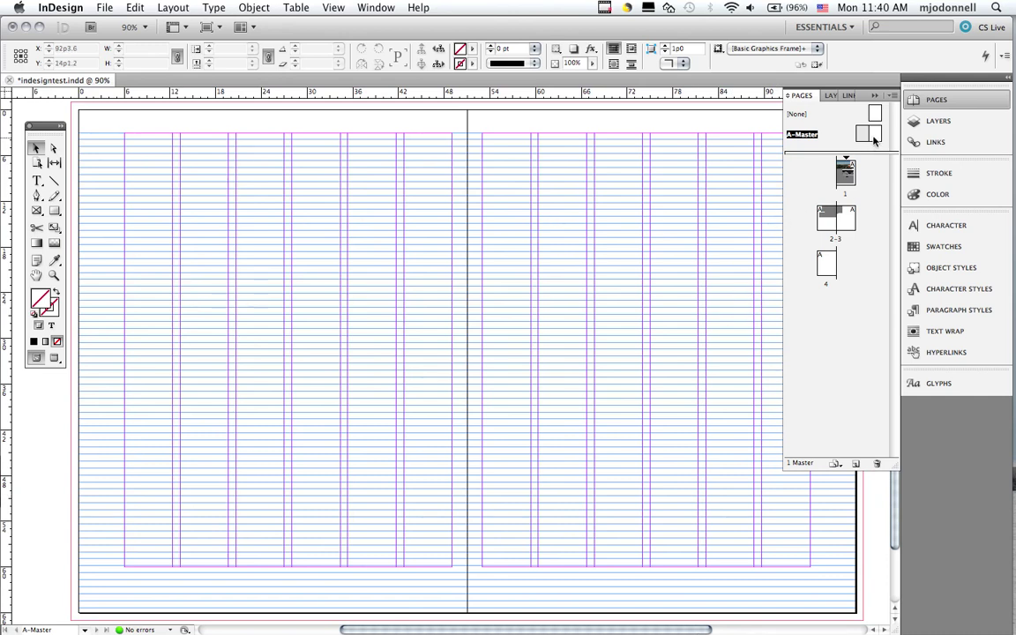
pyautogui.click(873, 139)
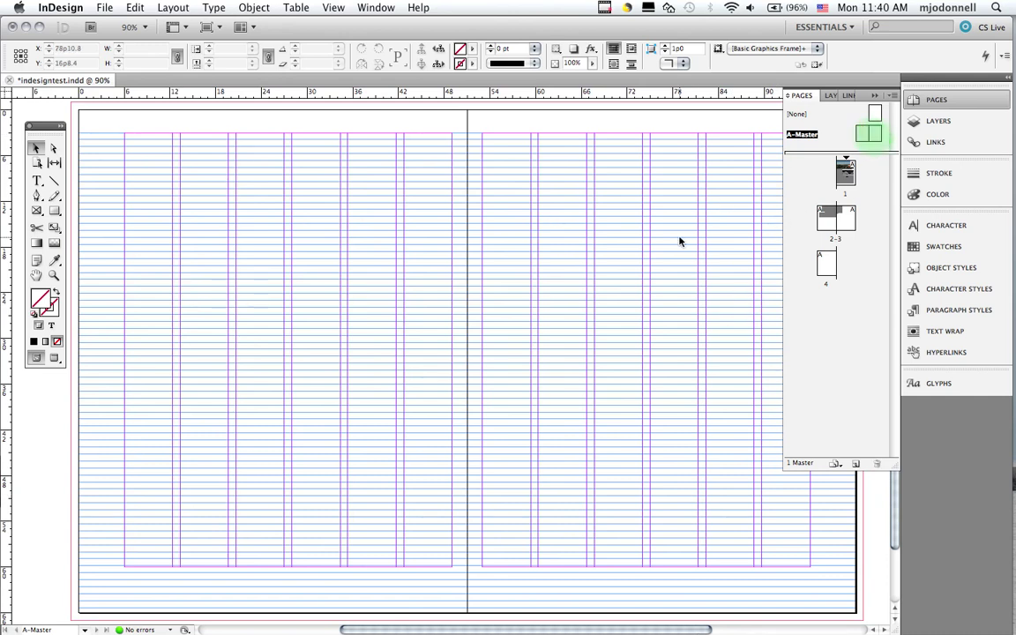
pyautogui.click(874, 96)
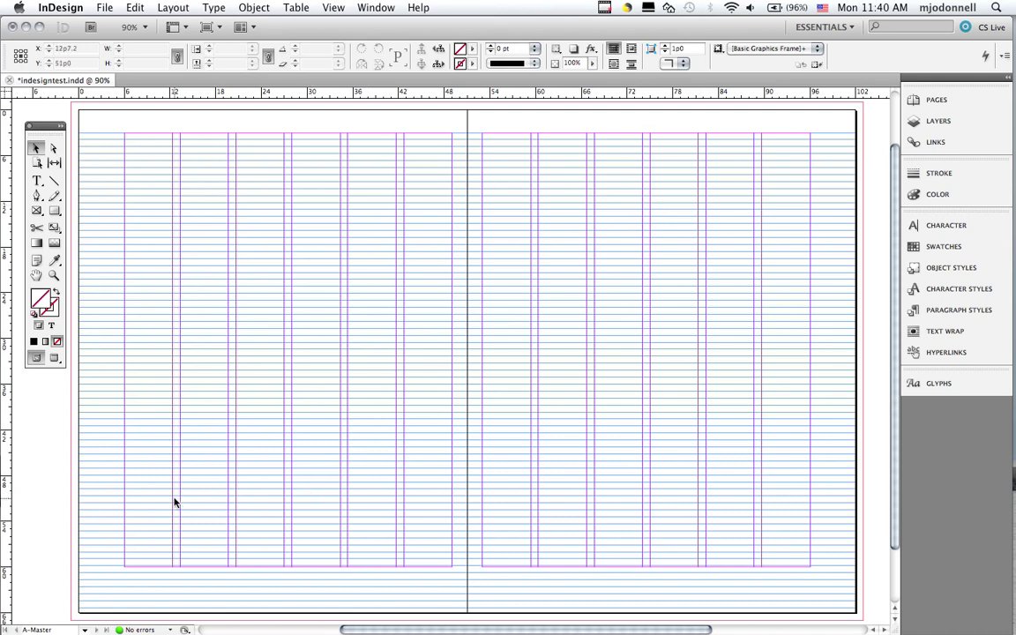
pyautogui.press('super+space')
pyautogui.moveTo(101, 517); pyautogui.dragTo(545, 593)
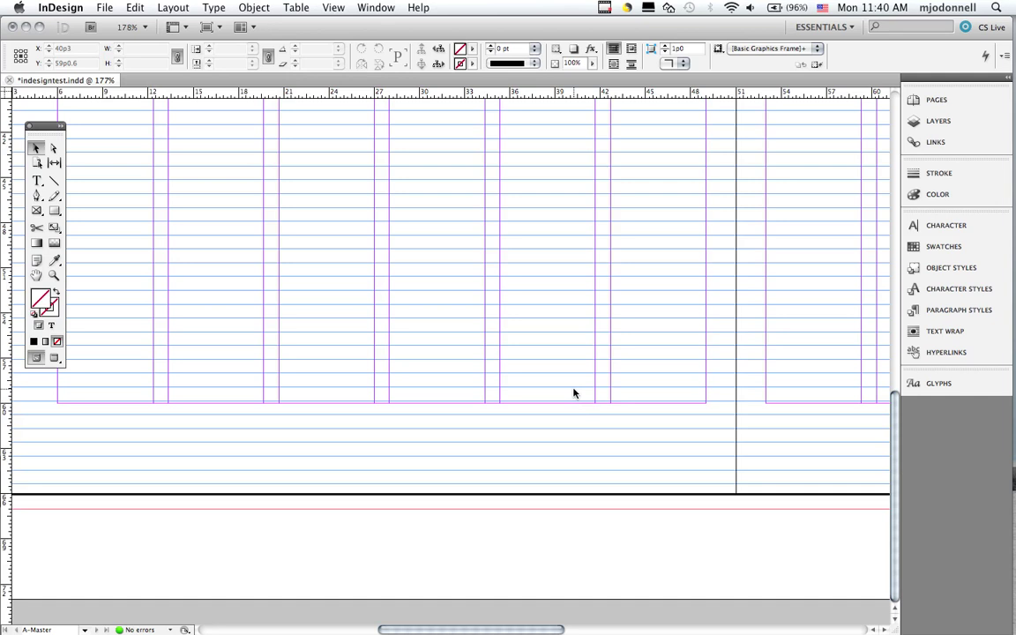
pyautogui.click(173, 8)
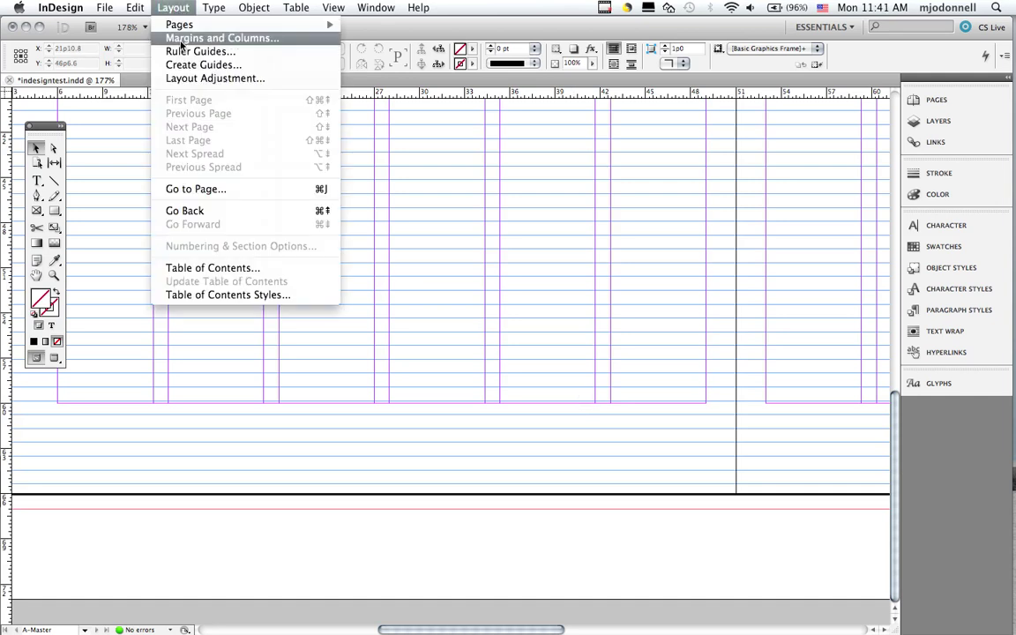
# - Raise the A-Master's bottom margin from 6p0 to 6p2 in Margins and Columns
pyautogui.click(181, 40)
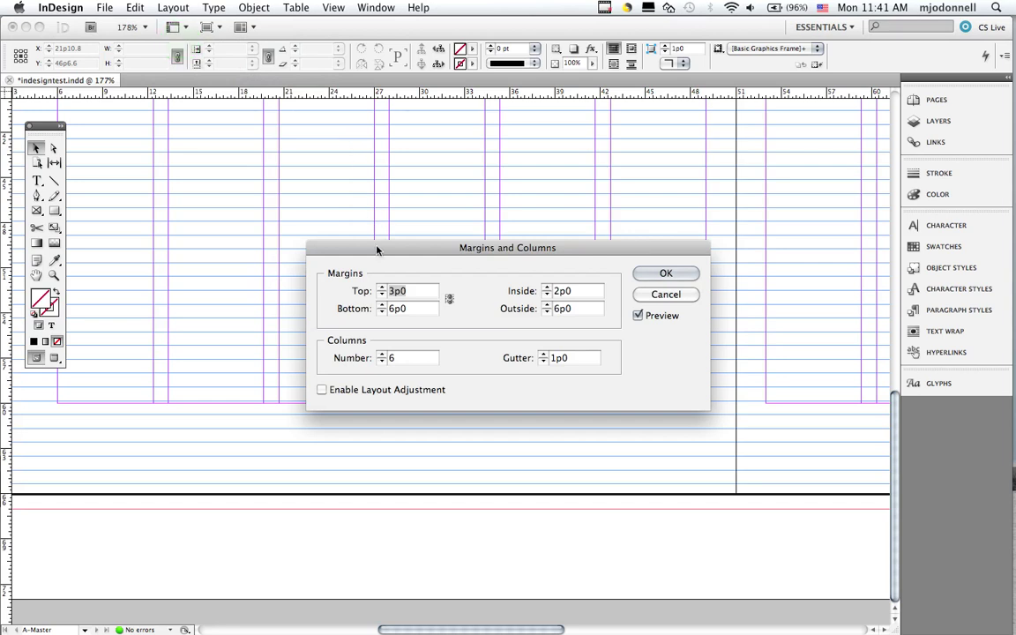
pyautogui.moveTo(376, 250); pyautogui.dragTo(358, 188)
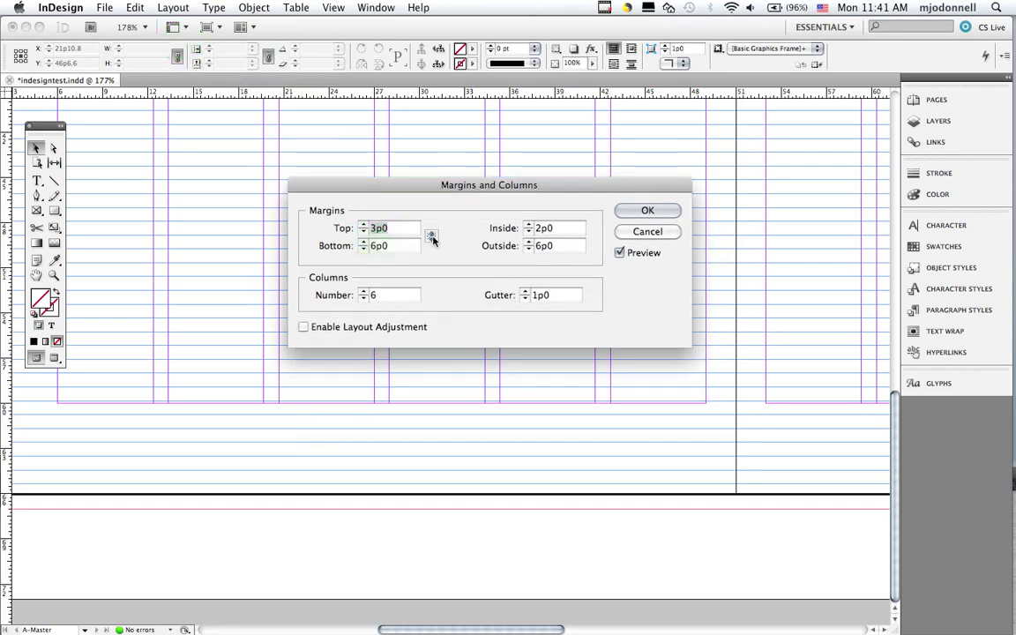
pyautogui.click(363, 249)
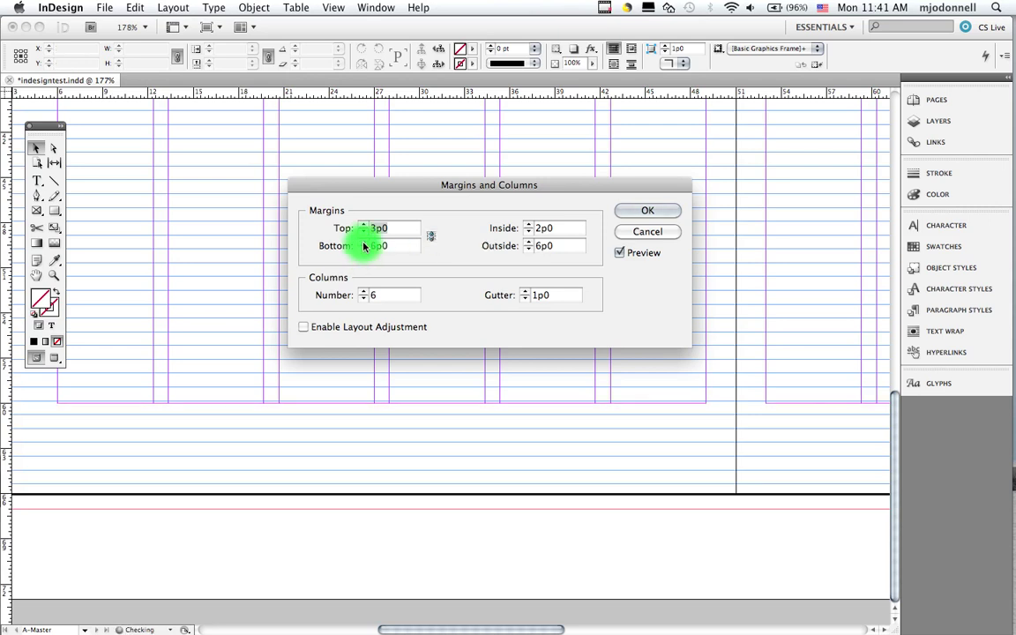
pyautogui.click(363, 244)
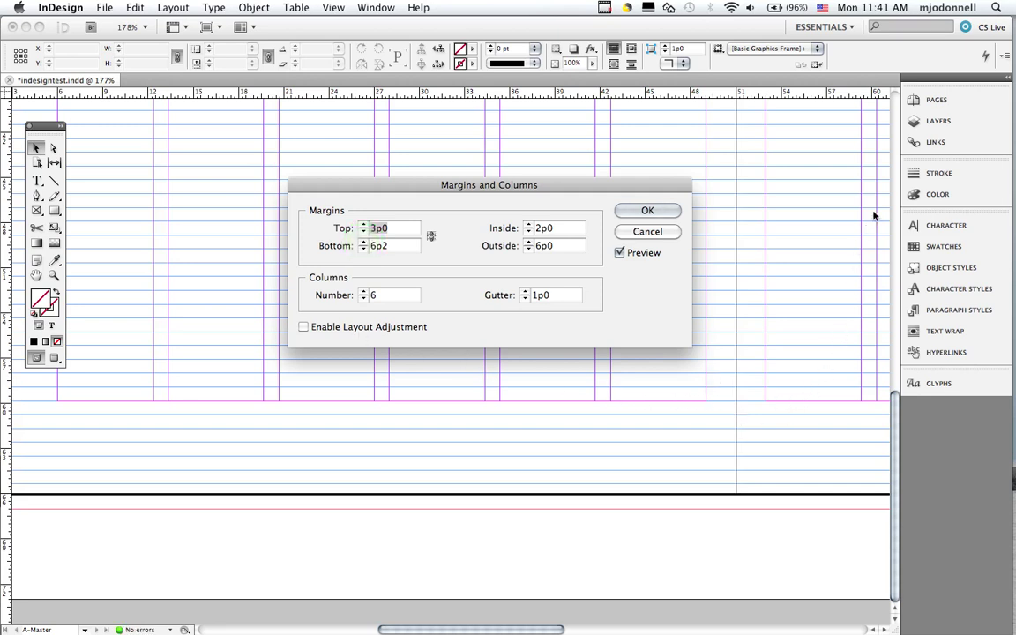
pyautogui.click(653, 215)
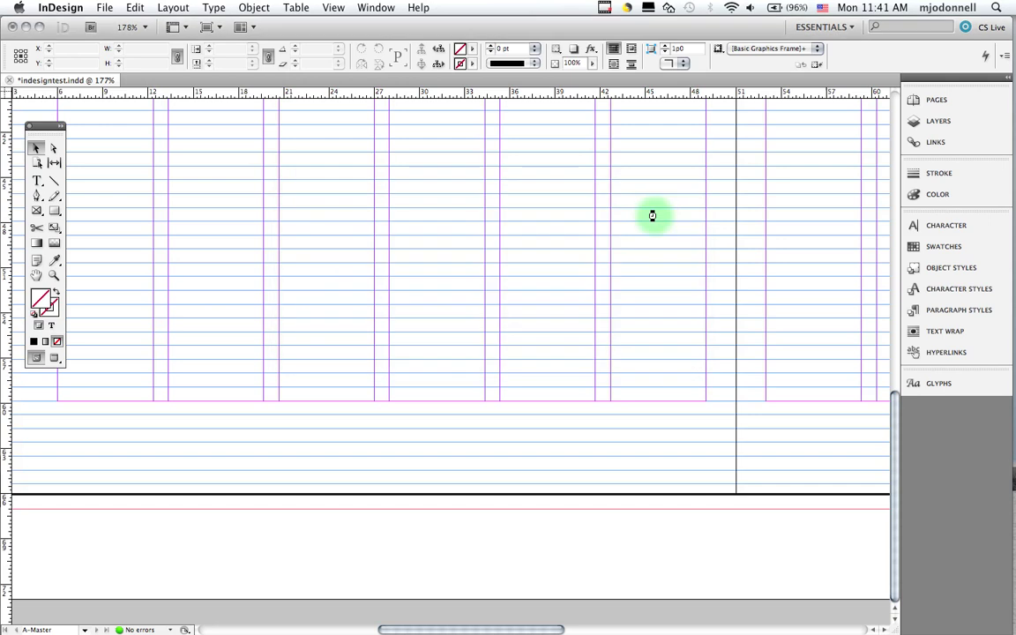
pyautogui.click(919, 101)
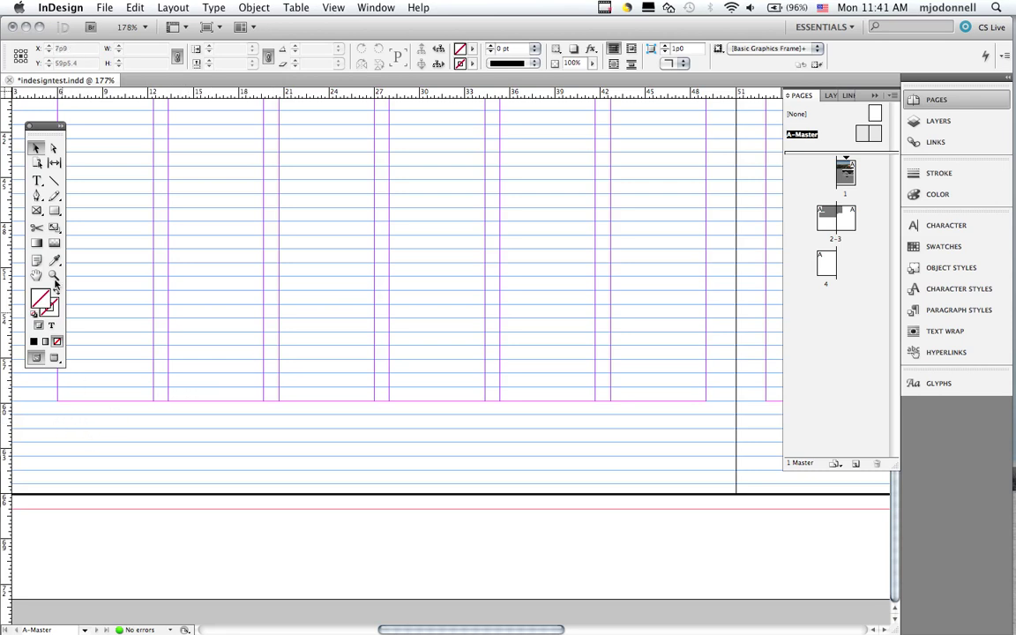
# - Draw an empty text frame below the left master page's bottom margin for the folio
pyautogui.click(37, 180)
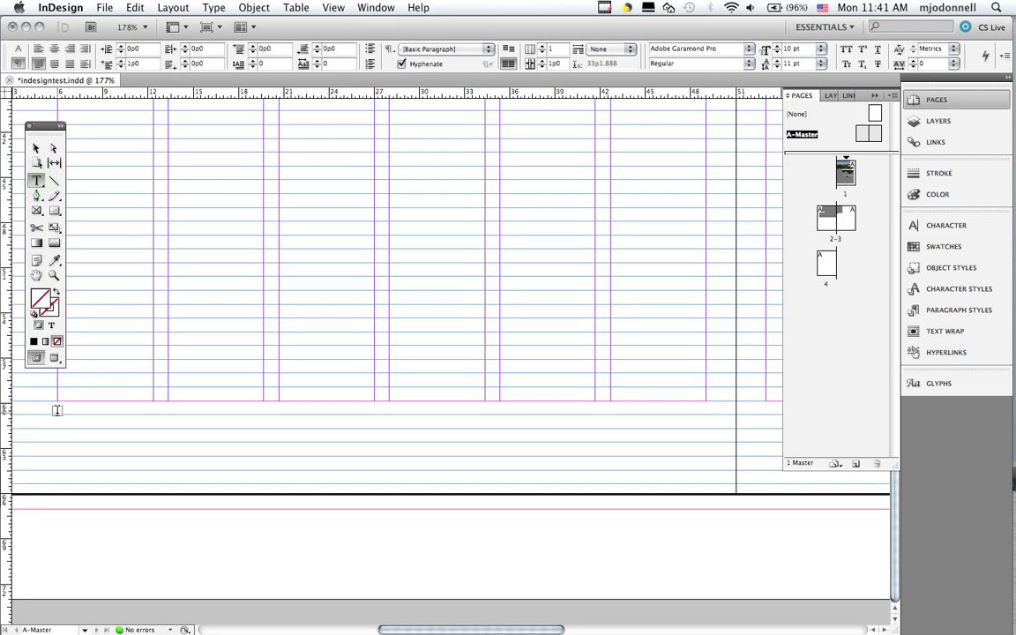
pyautogui.moveTo(56, 413); pyautogui.dragTo(266, 427)
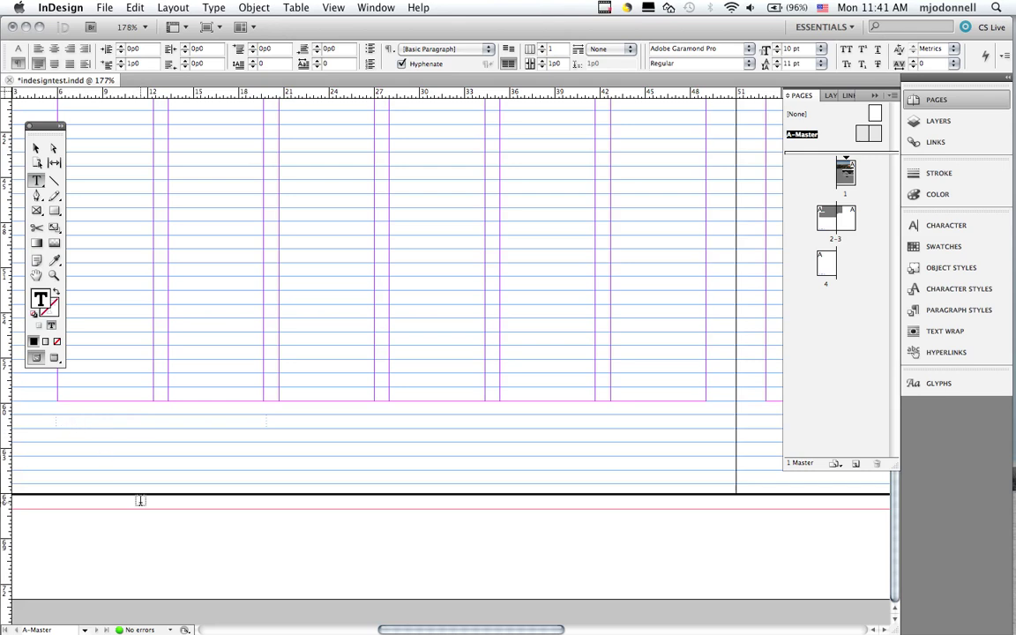
pyautogui.click(216, 8)
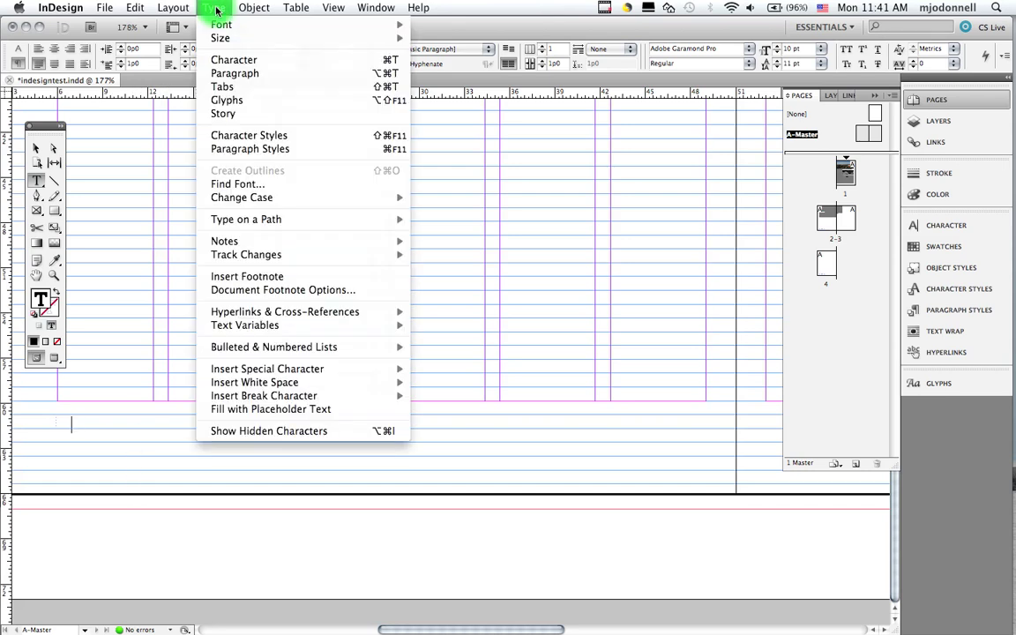
# - Insert the Current Page Number marker into the A-Master folio frame, where it shows as 'A'
pyautogui.moveTo(260, 394)
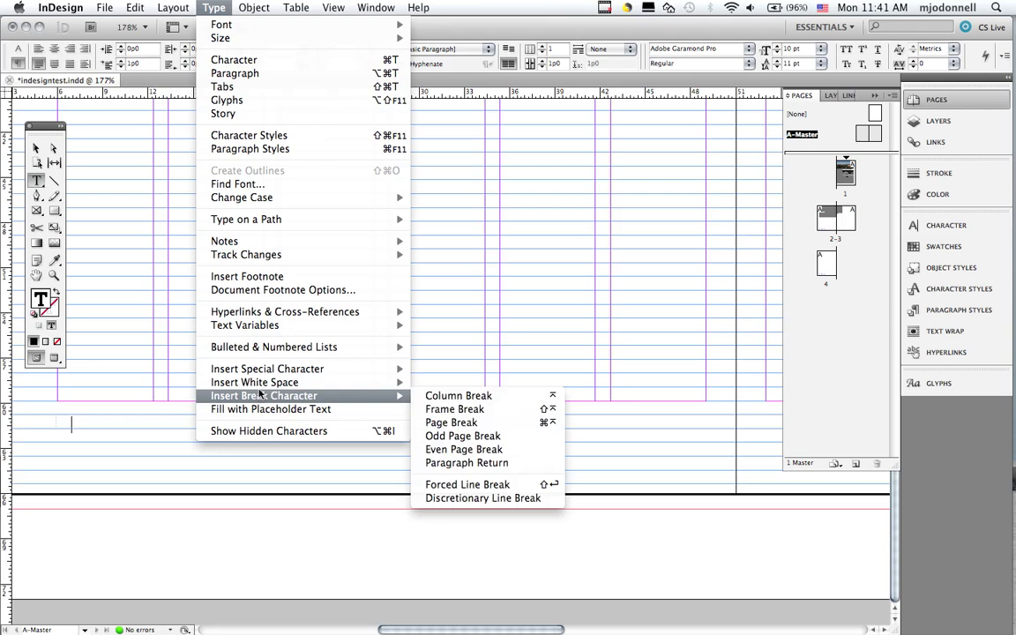
pyautogui.moveTo(261, 375)
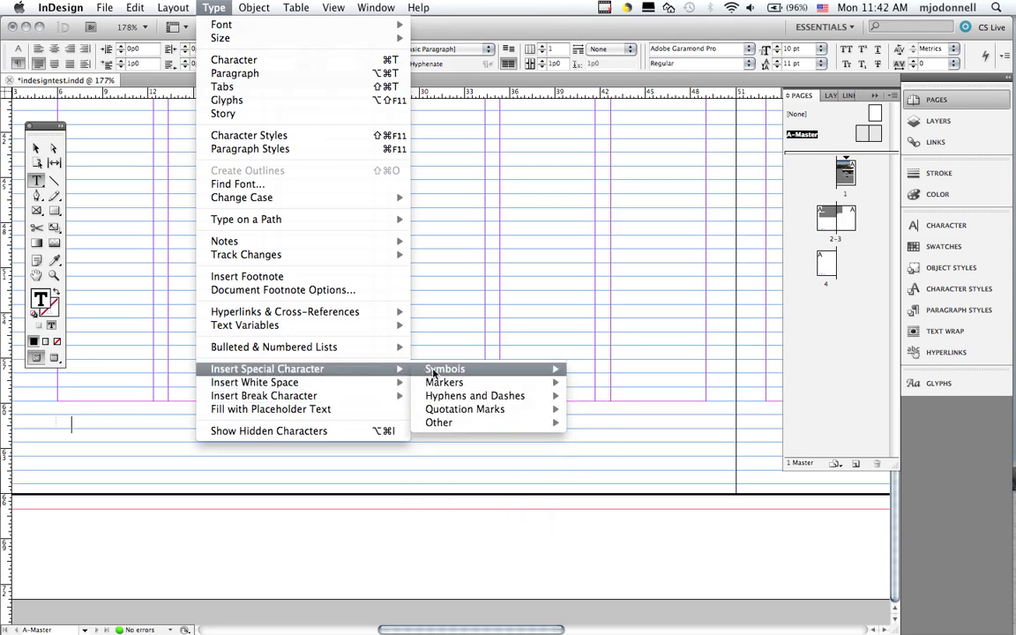
pyautogui.moveTo(446, 386)
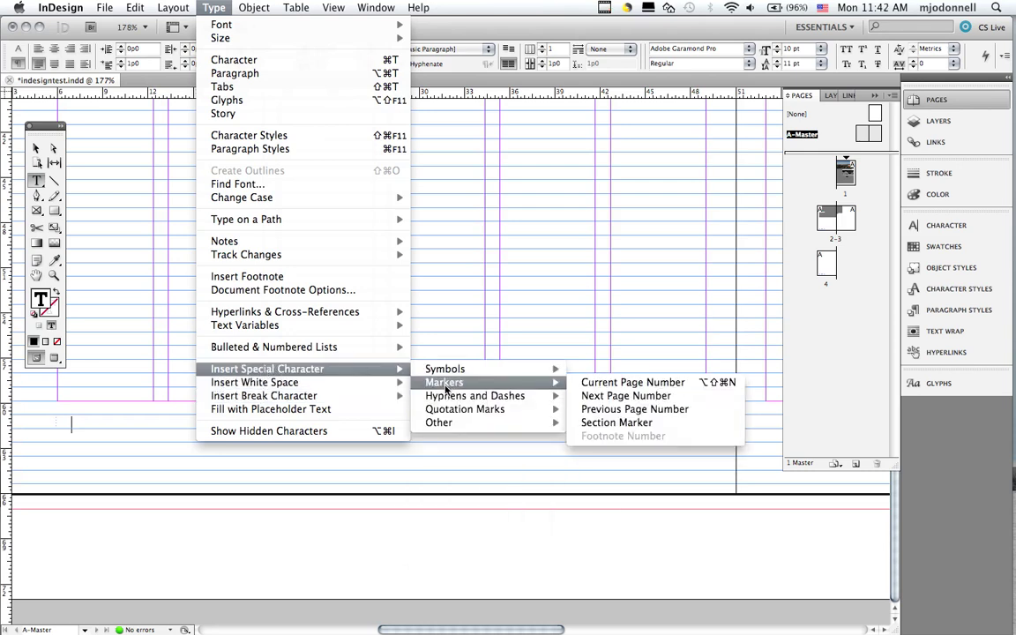
pyautogui.click(597, 383)
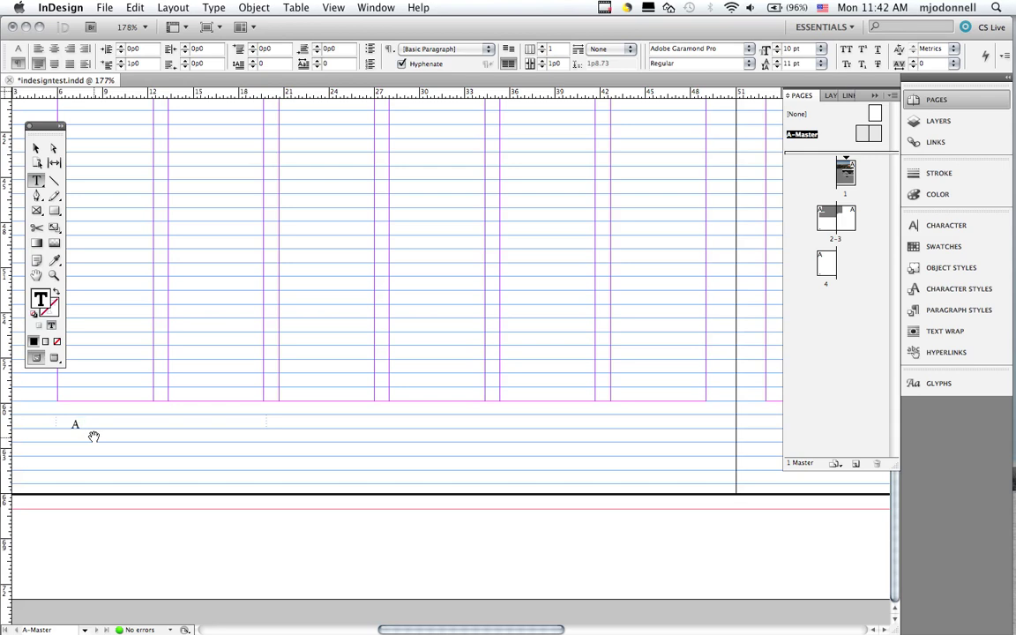
# - Add an en dash and 'INDESIGN TEXT' after the marker so the folio reads 'A – INDESIGN TEXT'
pyautogui.write('–')
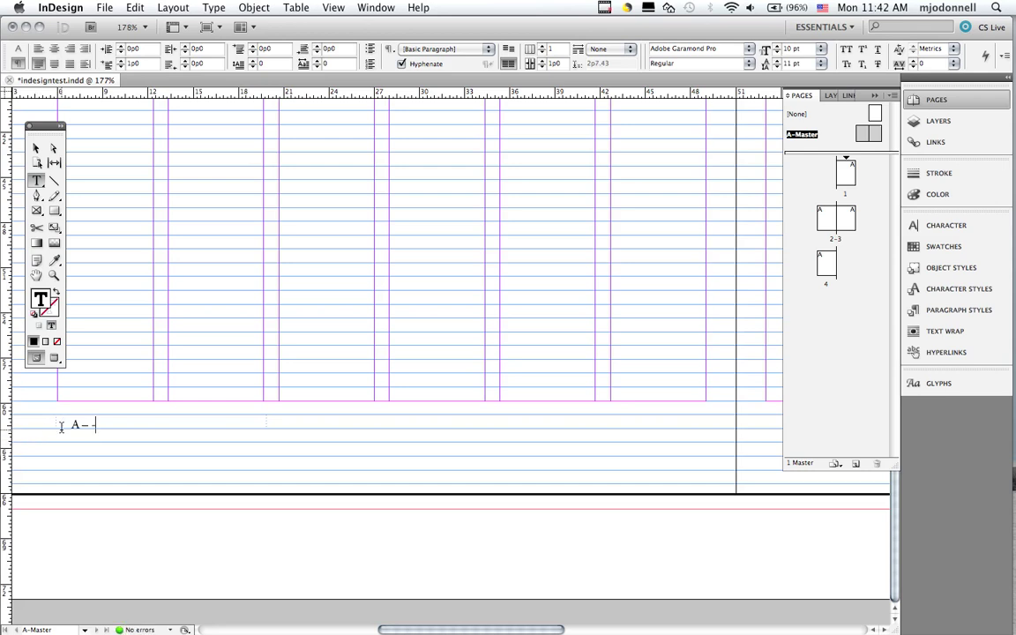
pyautogui.press('BackSpace')
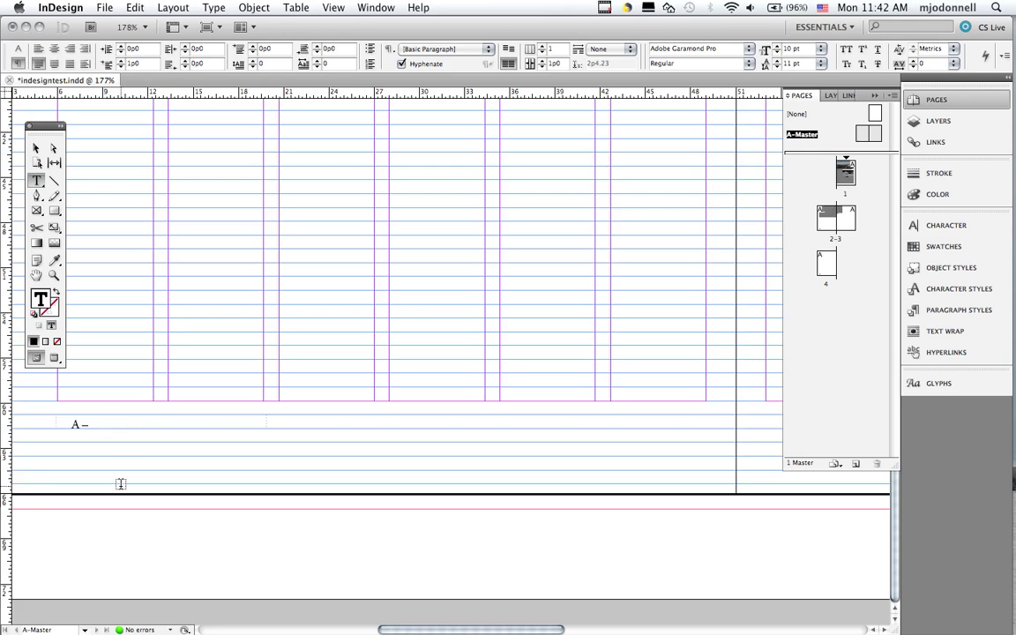
pyautogui.write('—')
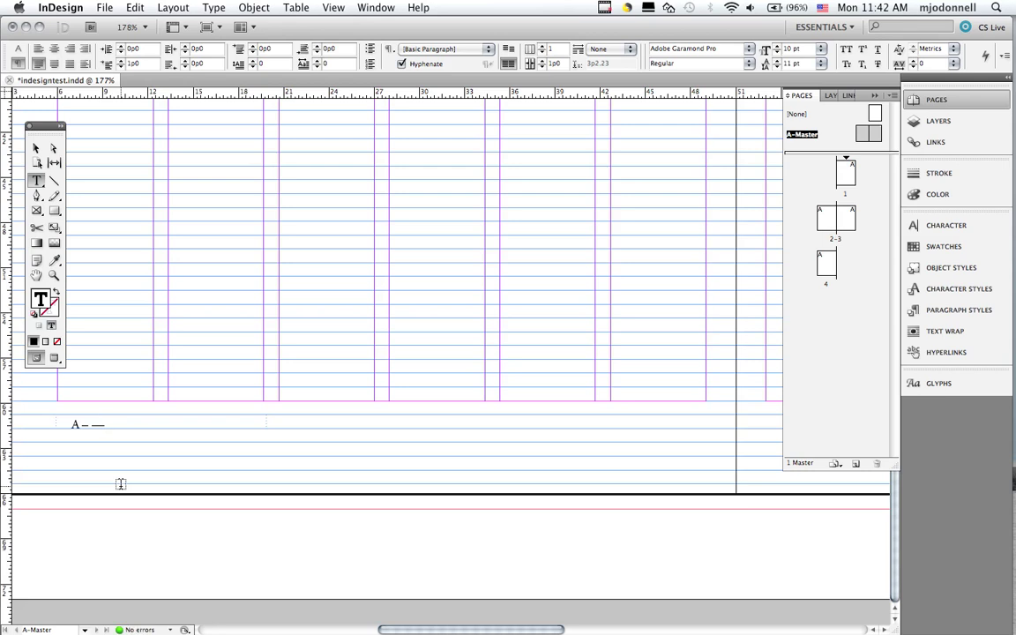
pyautogui.press('BackSpace')
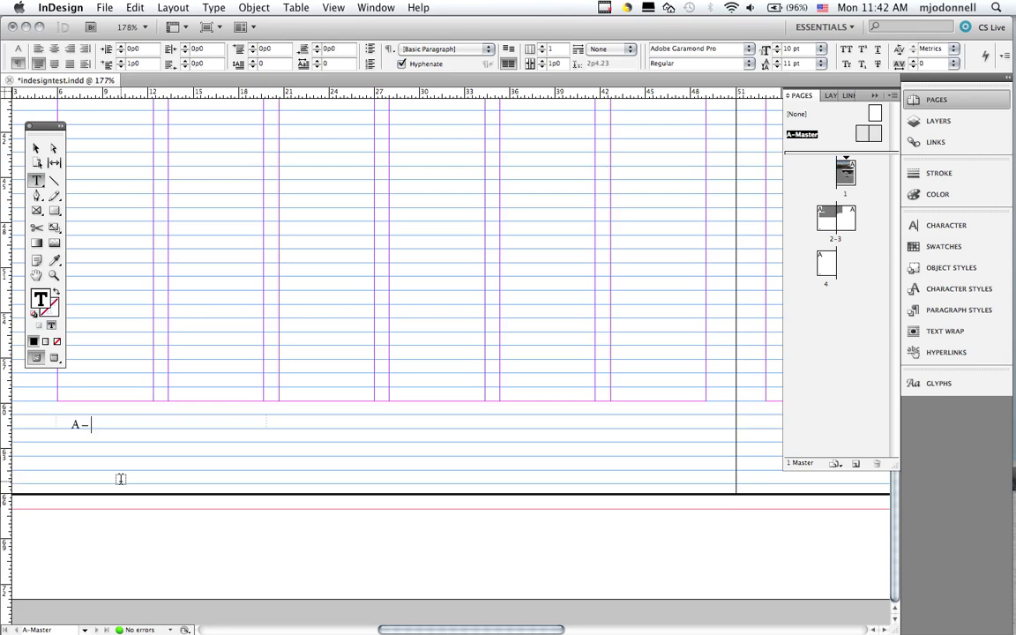
pyautogui.write('INDESIGN TEXT')
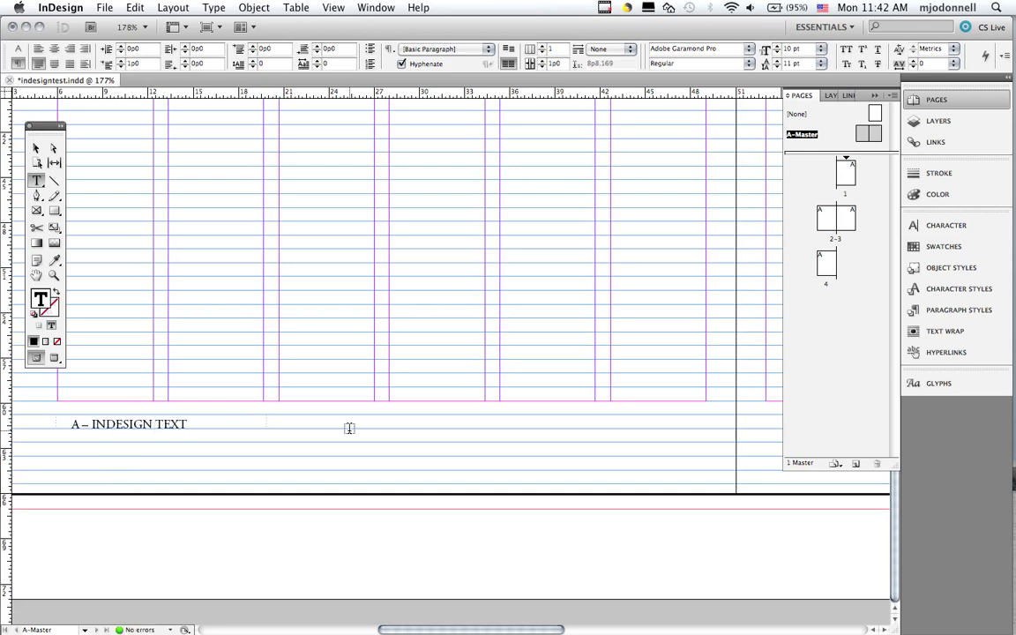
pyautogui.tripleClick(148, 425)
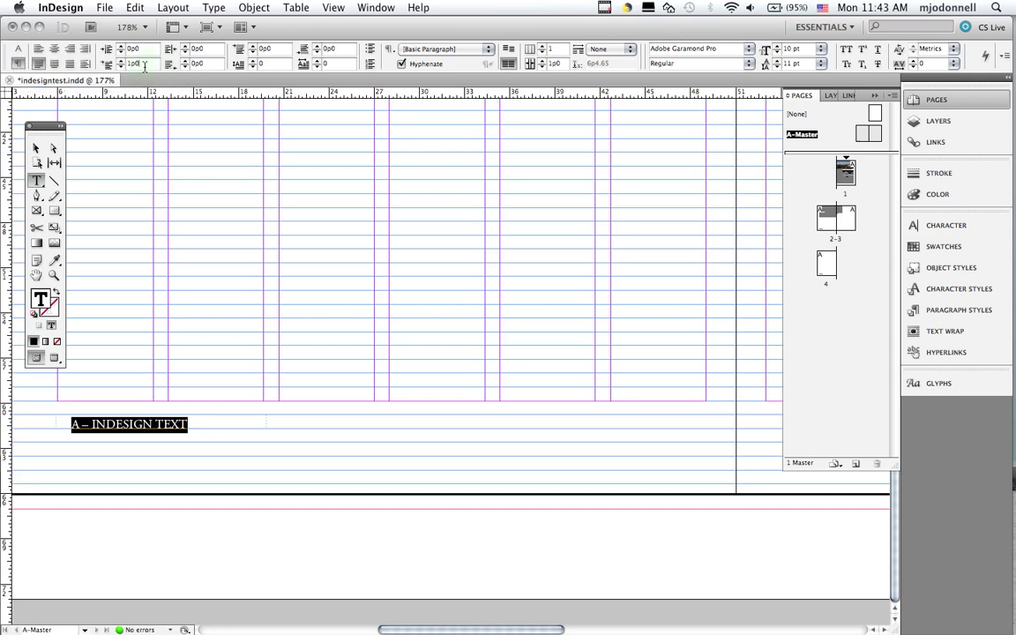
# - Set the folio paragraph's indent to 0 and its font size from 10 pt to 8 pt
pyautogui.click(136, 64)
pyautogui.press('Return')
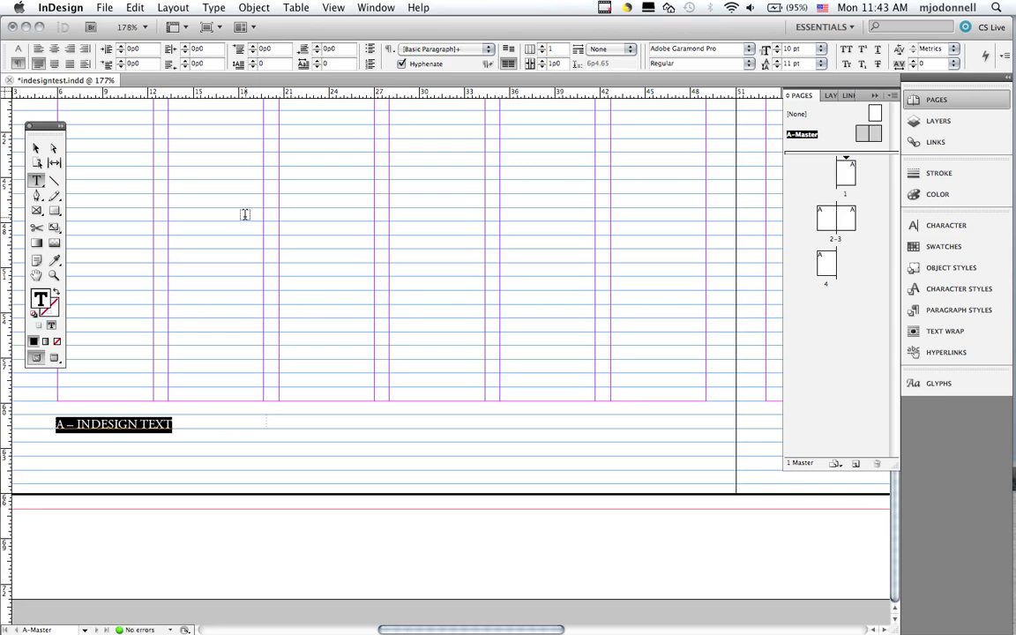
pyautogui.click(18, 48)
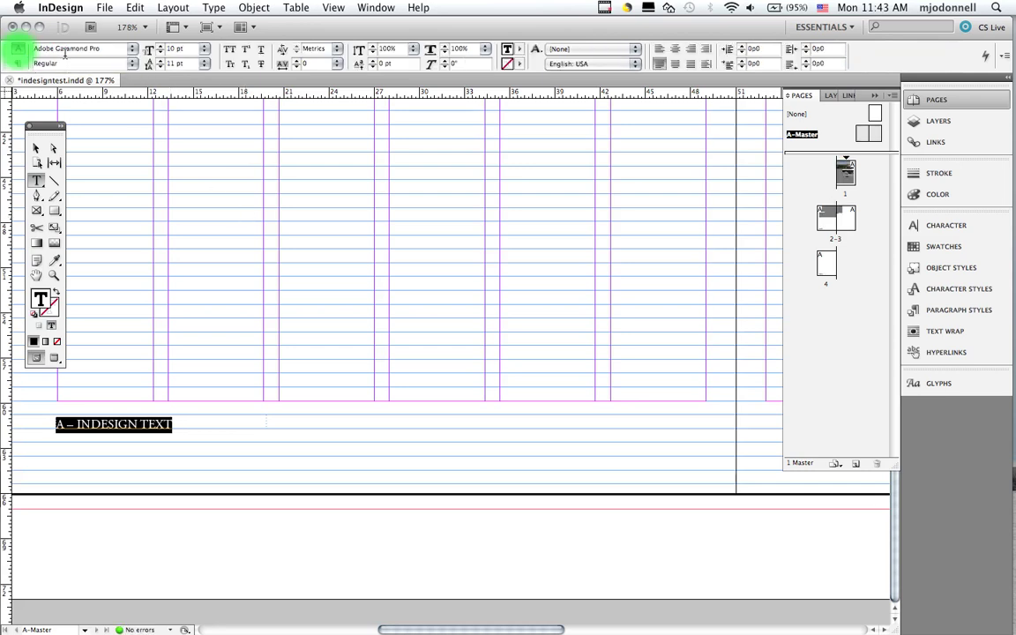
pyautogui.click(179, 49)
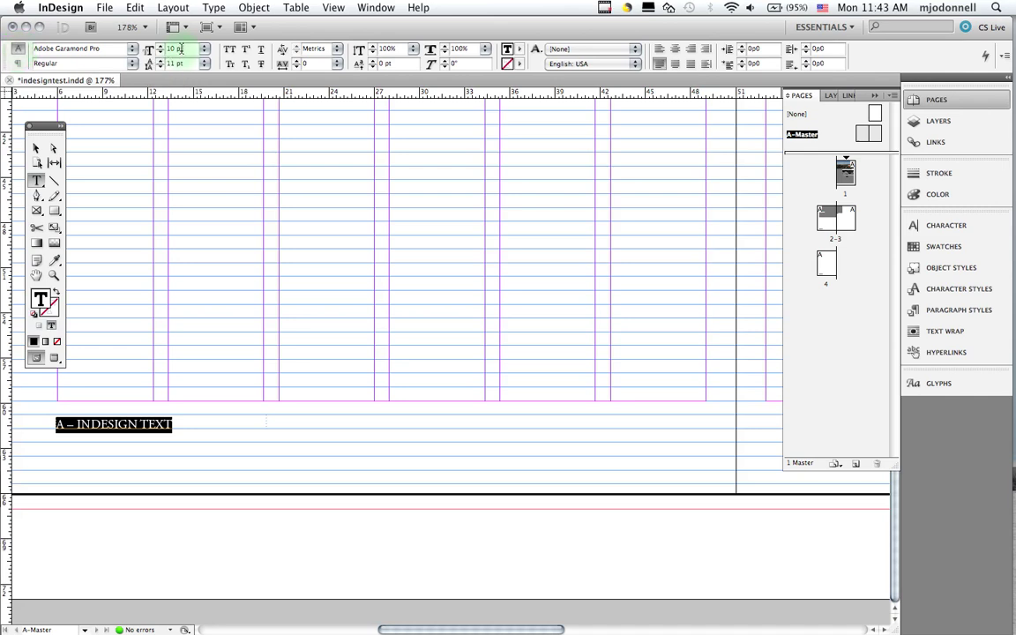
pyautogui.click(181, 50)
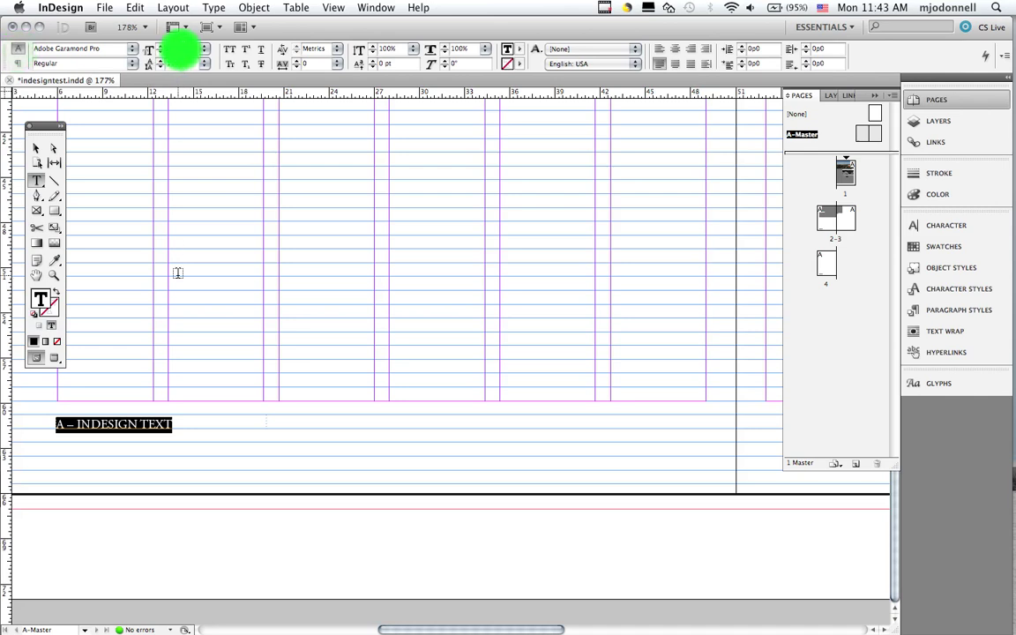
pyautogui.write('8')
pyautogui.press('Tab')
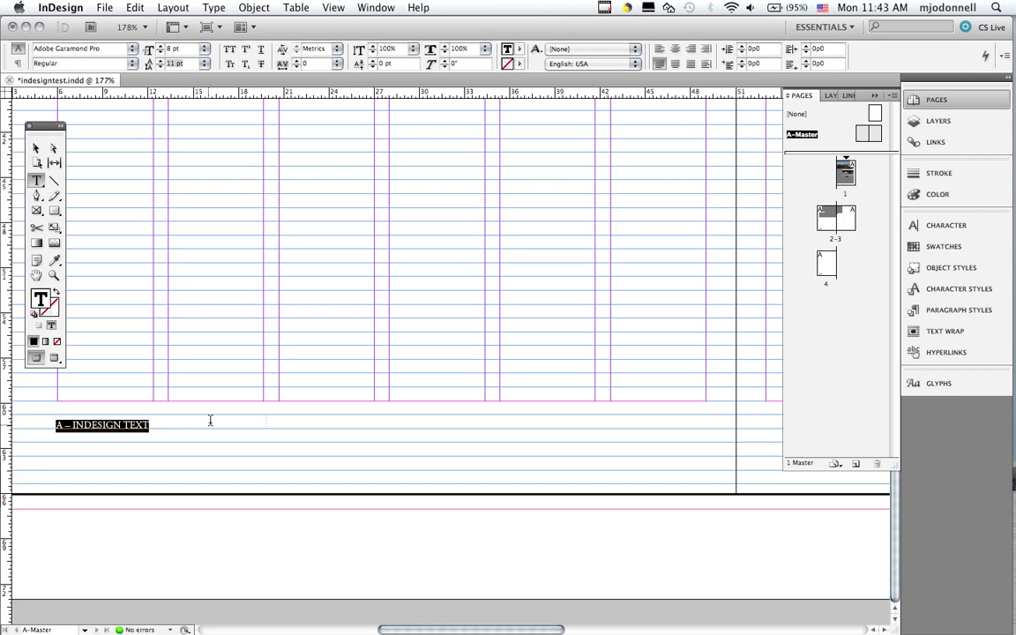
pyautogui.press('super+0')
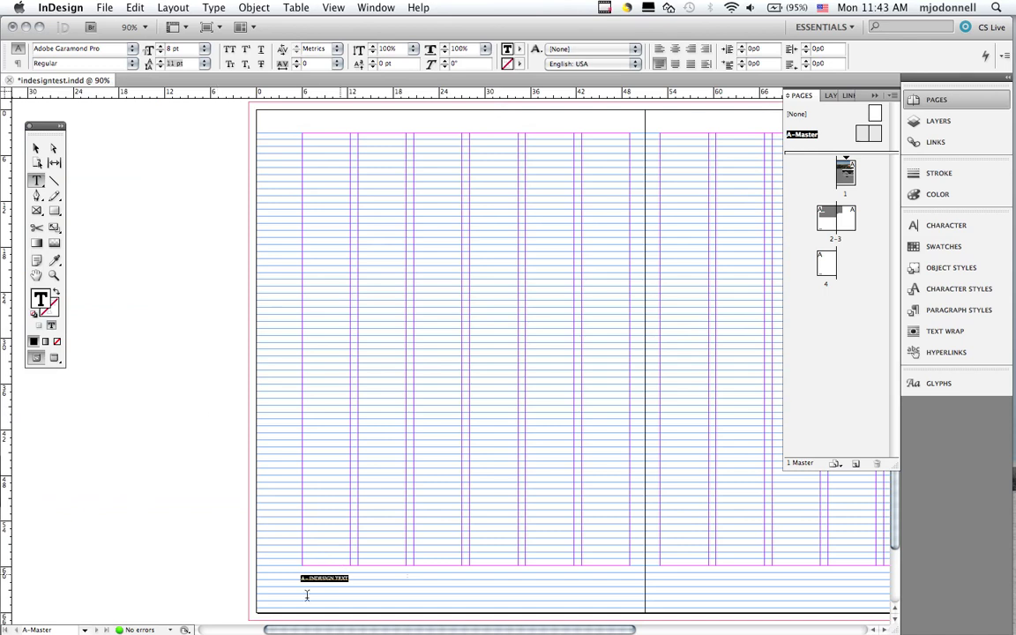
pyautogui.moveTo(304, 629); pyautogui.dragTo(328, 628)
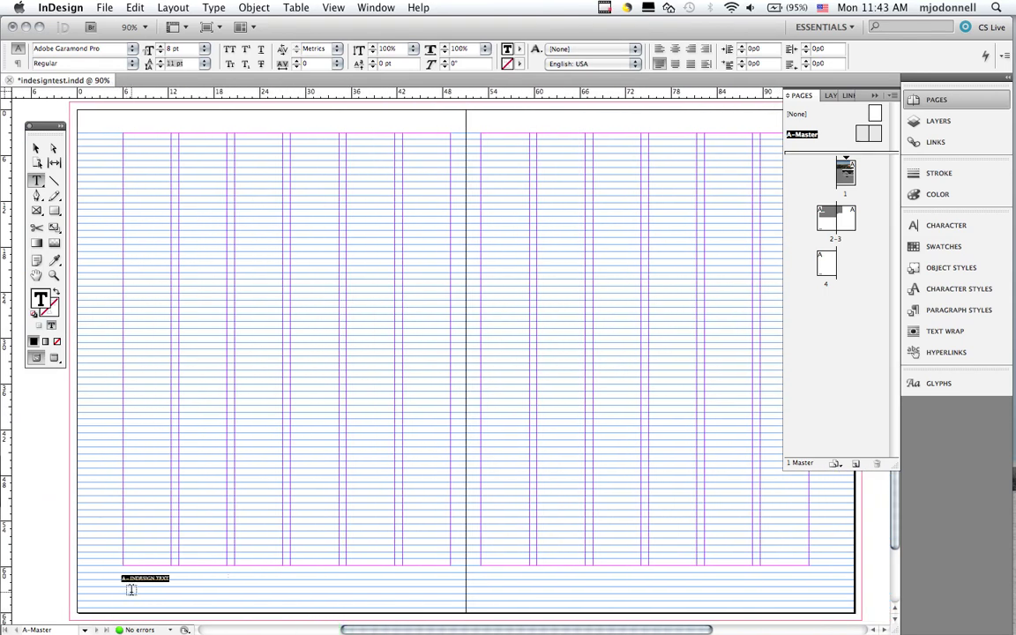
# - Duplicate the 'A – INDESIGN TEXT' folio frame into the right page's bottom margin
pyautogui.click(35, 148)
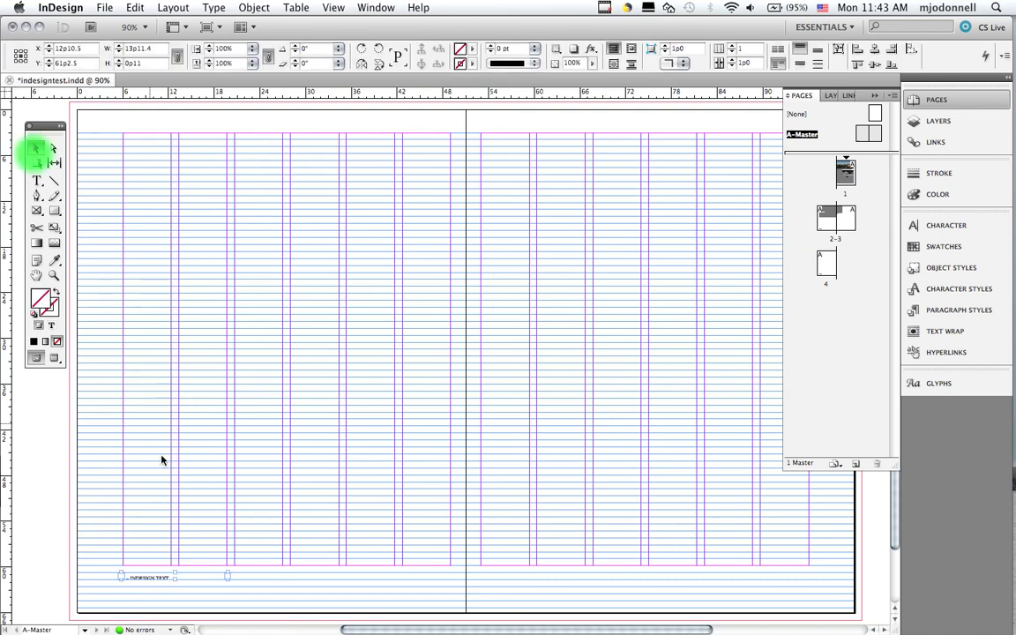
pyautogui.click(162, 577)
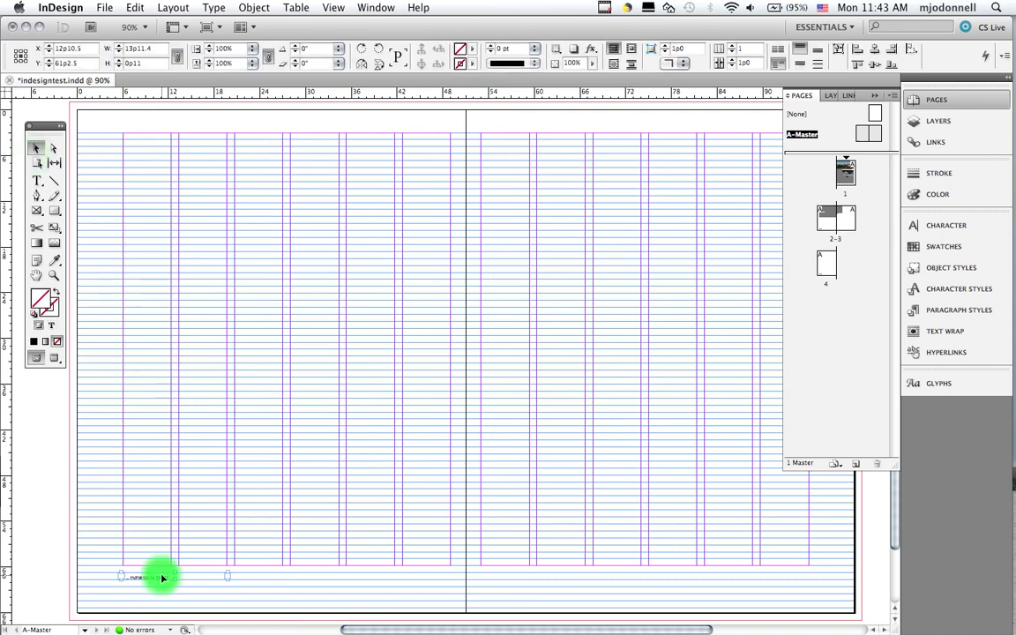
pyautogui.press('super+c')
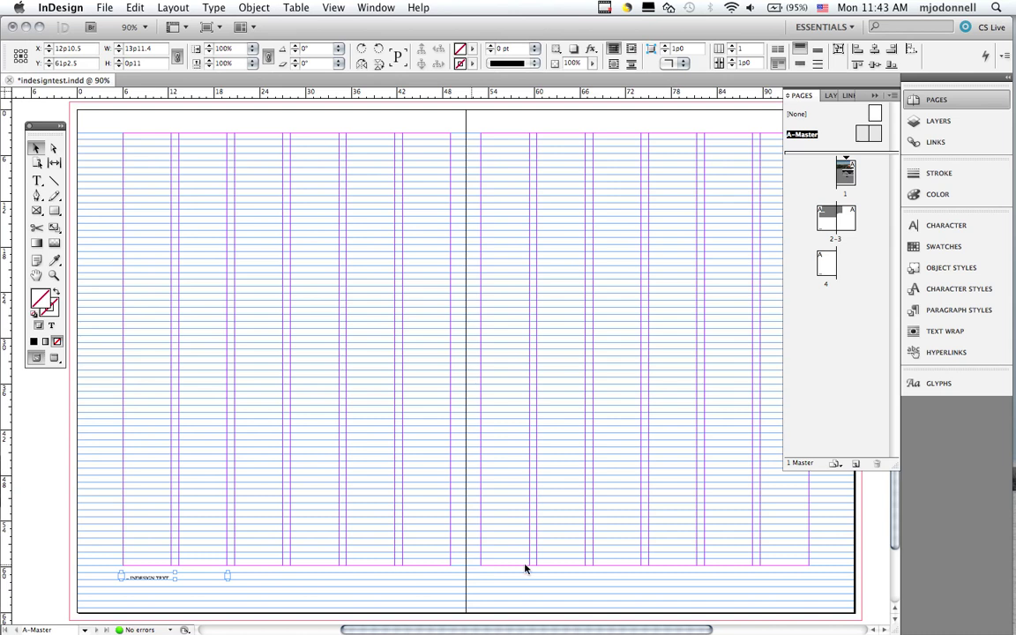
pyautogui.press('super+v')
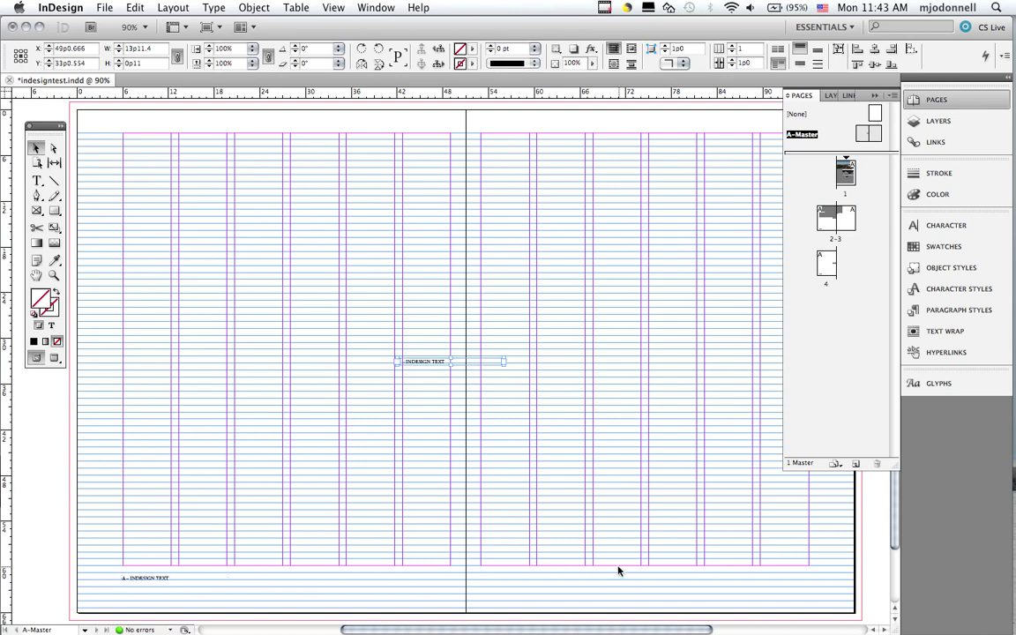
pyautogui.moveTo(468, 362); pyautogui.dragTo(777, 579)
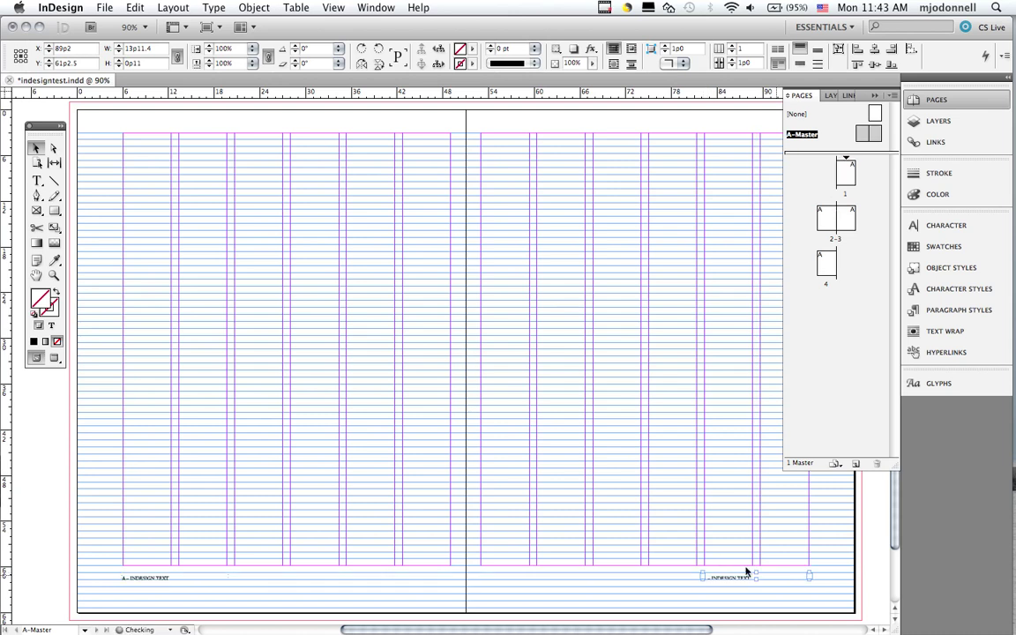
pyautogui.press('super+space')
pyautogui.moveTo(675, 537); pyautogui.dragTo(823, 611)
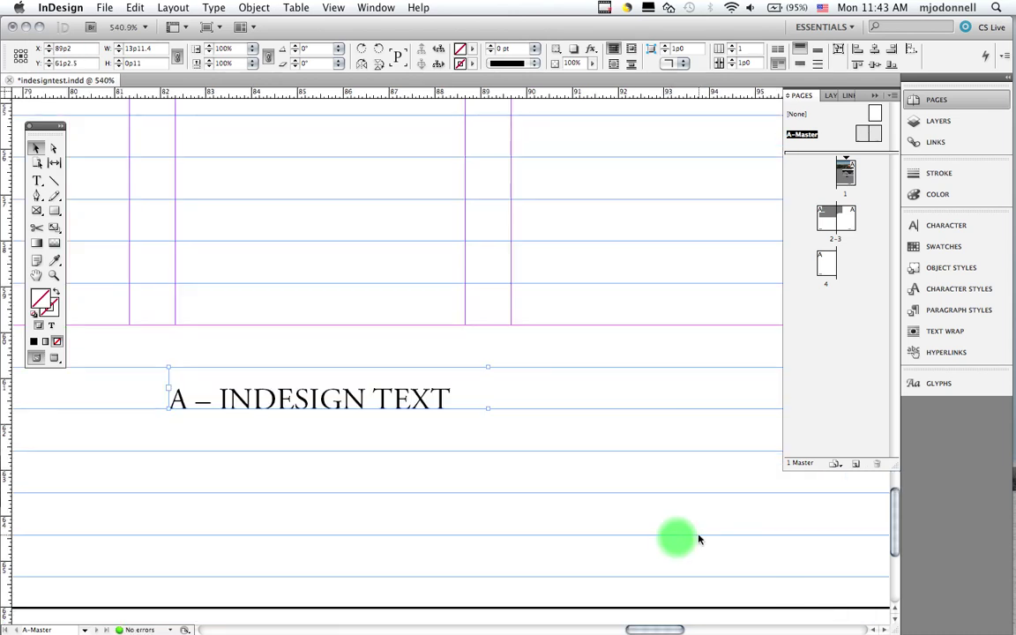
pyautogui.click(883, 630)
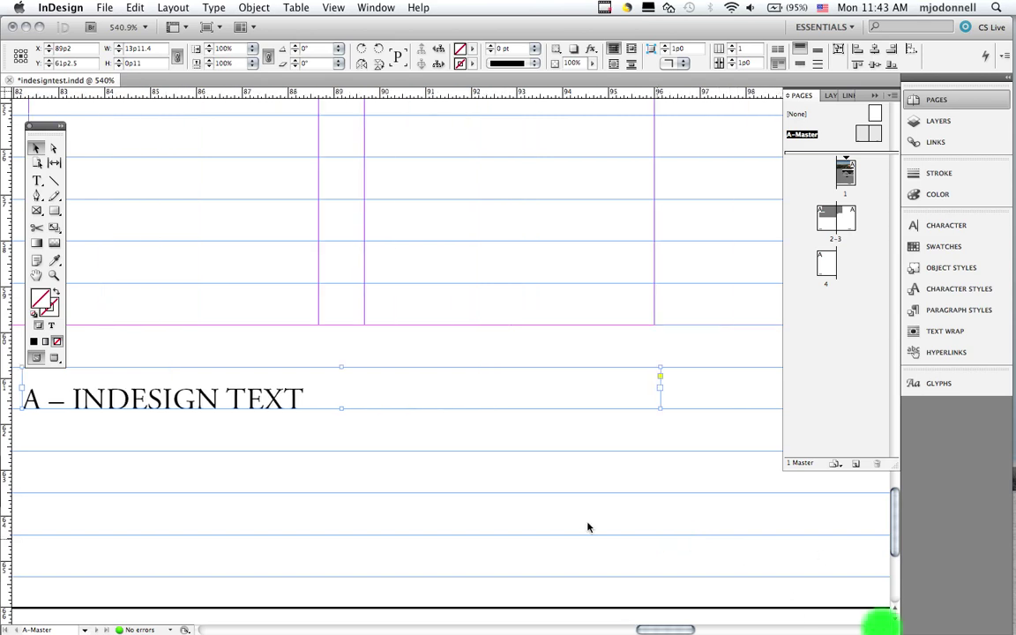
pyautogui.tripleClick(267, 399)
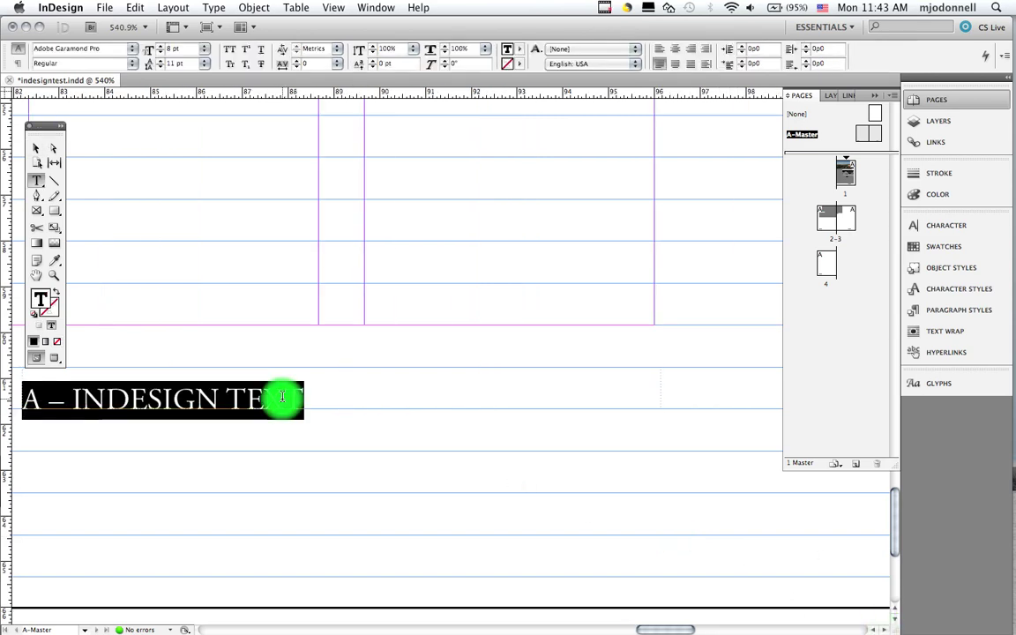
# - Right-align the copied folio and reorder it to read 'INDESIGN TEXT – A'
pyautogui.click(16, 63)
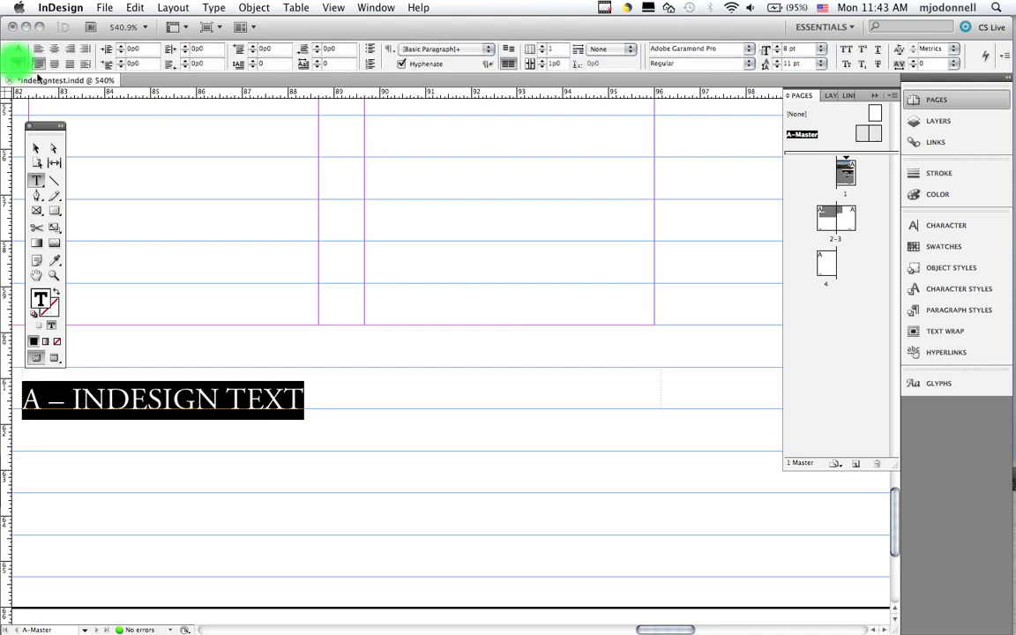
pyautogui.click(70, 48)
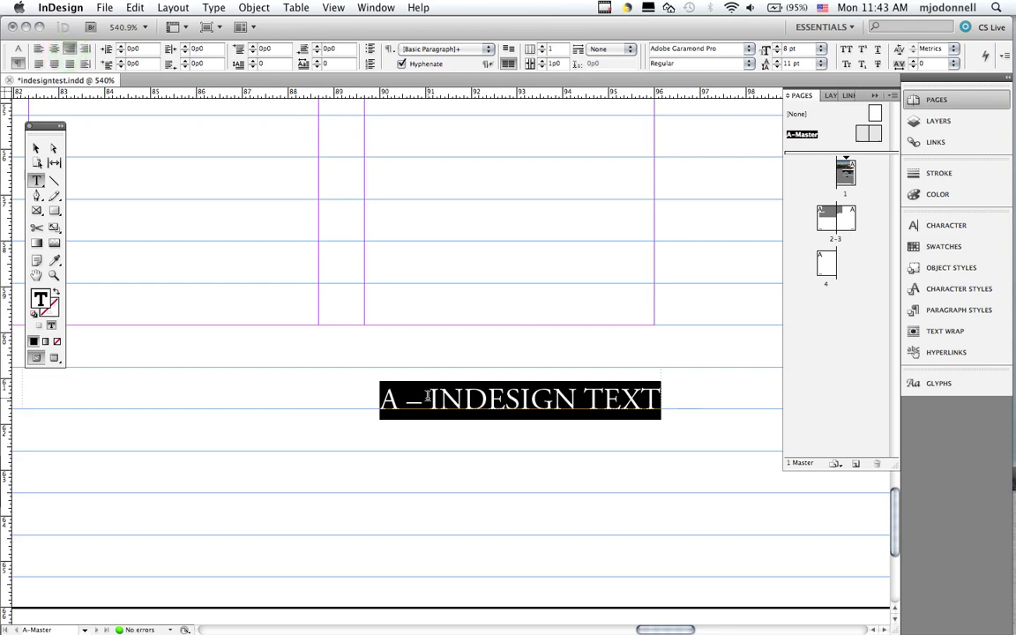
pyautogui.click(430, 400)
pyautogui.moveTo(429, 399); pyautogui.dragTo(373, 399)
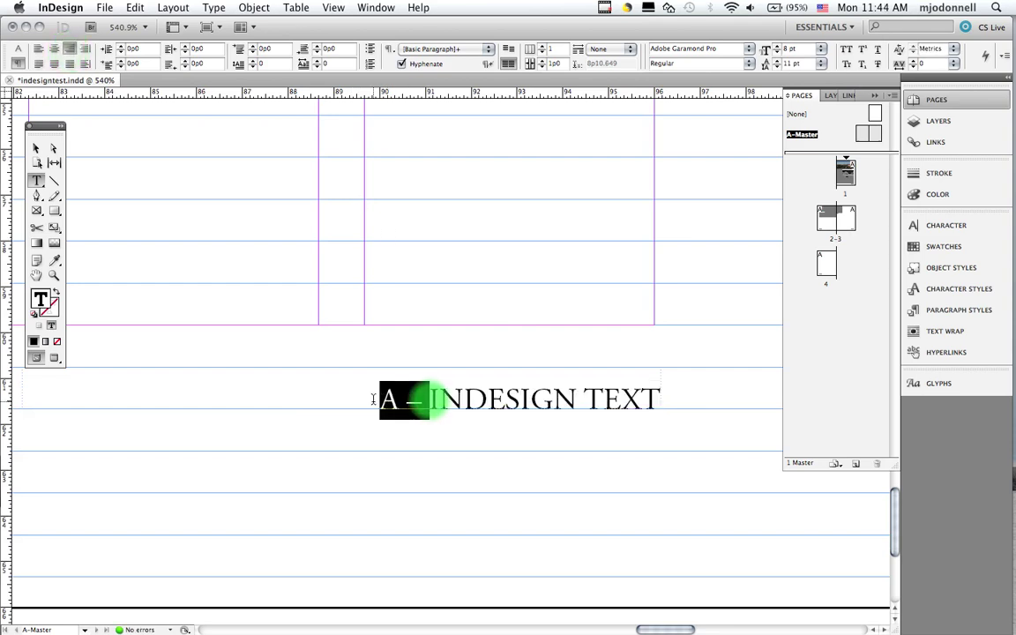
pyautogui.press('super+x')
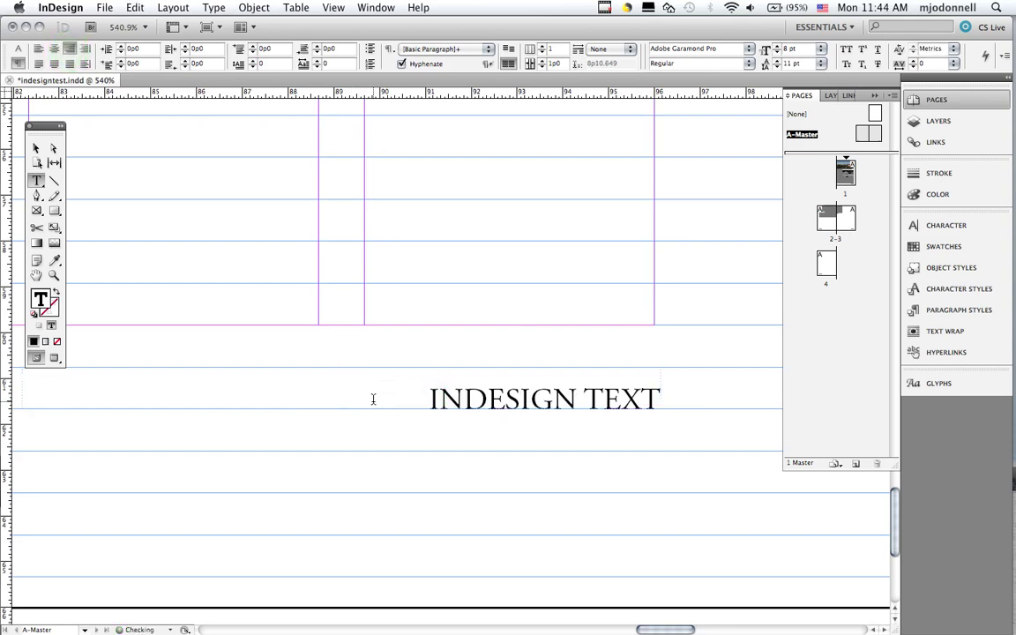
pyautogui.click(657, 397)
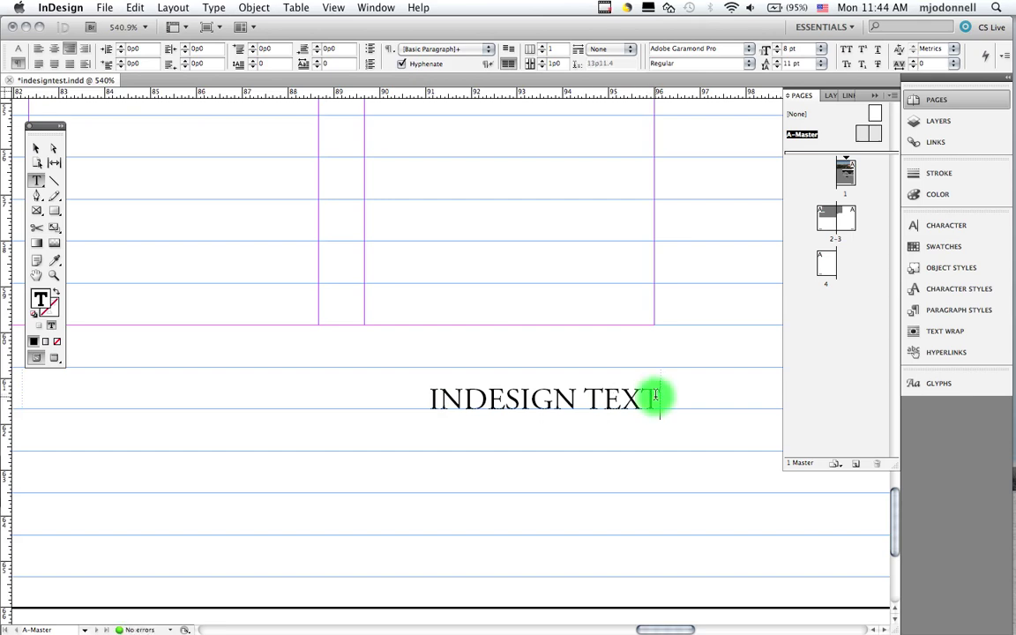
pyautogui.write('–')
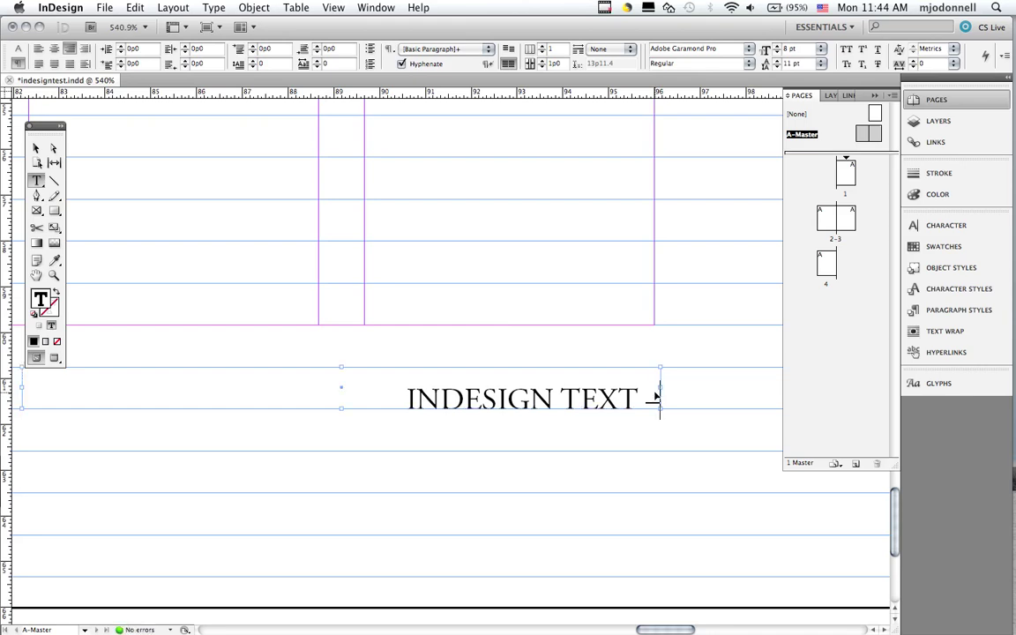
pyautogui.write(' A –')
pyautogui.press('BackSpace')
pyautogui.press('BackSpace')
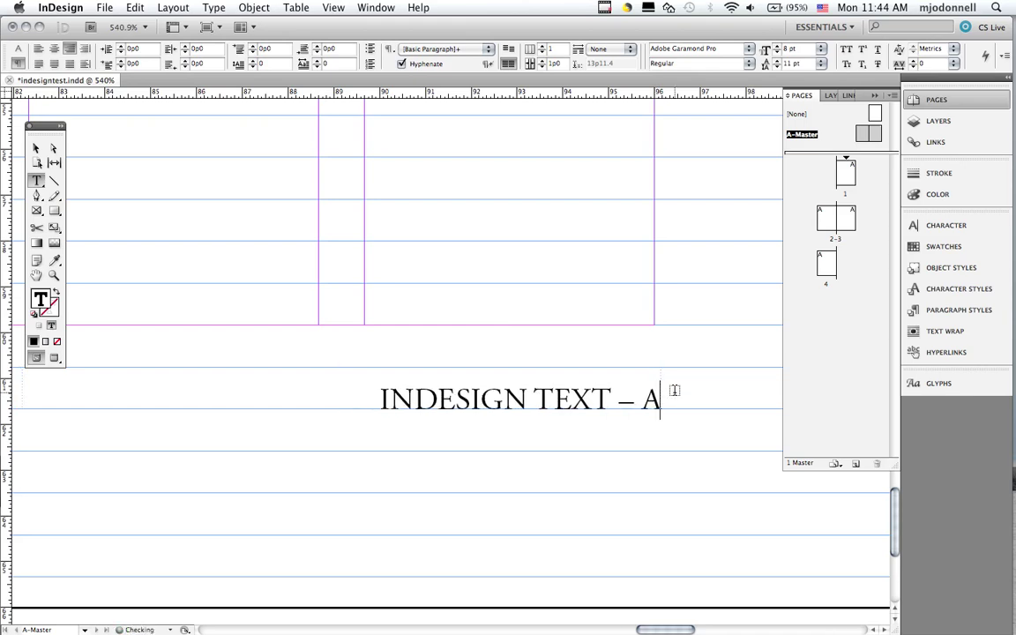
pyautogui.press('super+0')
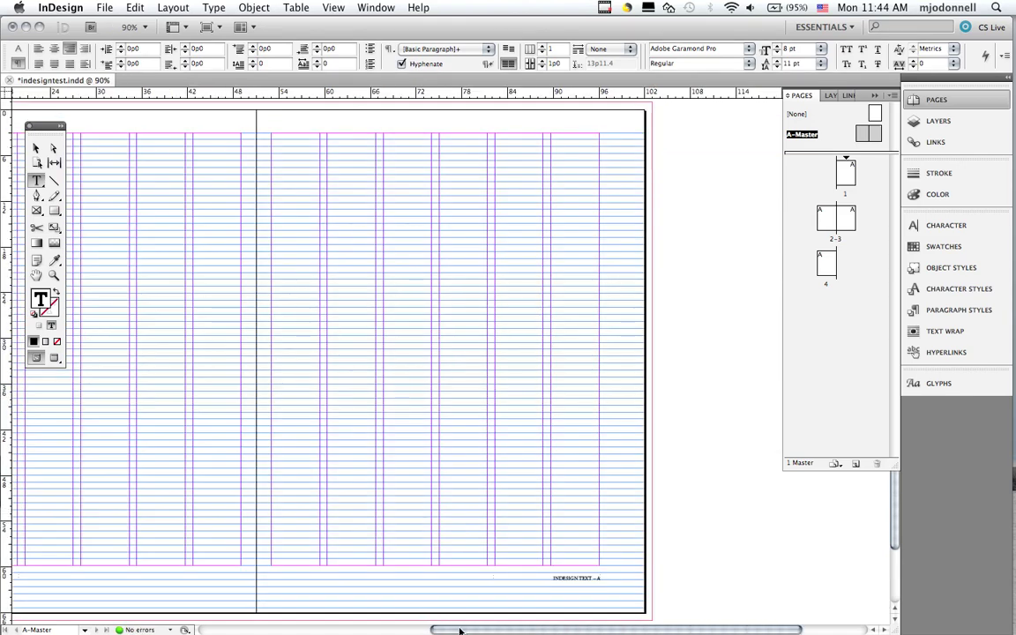
# - Check the numbered folios on pages 1, 2 and 3, ending back on page 1
pyautogui.hscroll(-5, 481, 629)
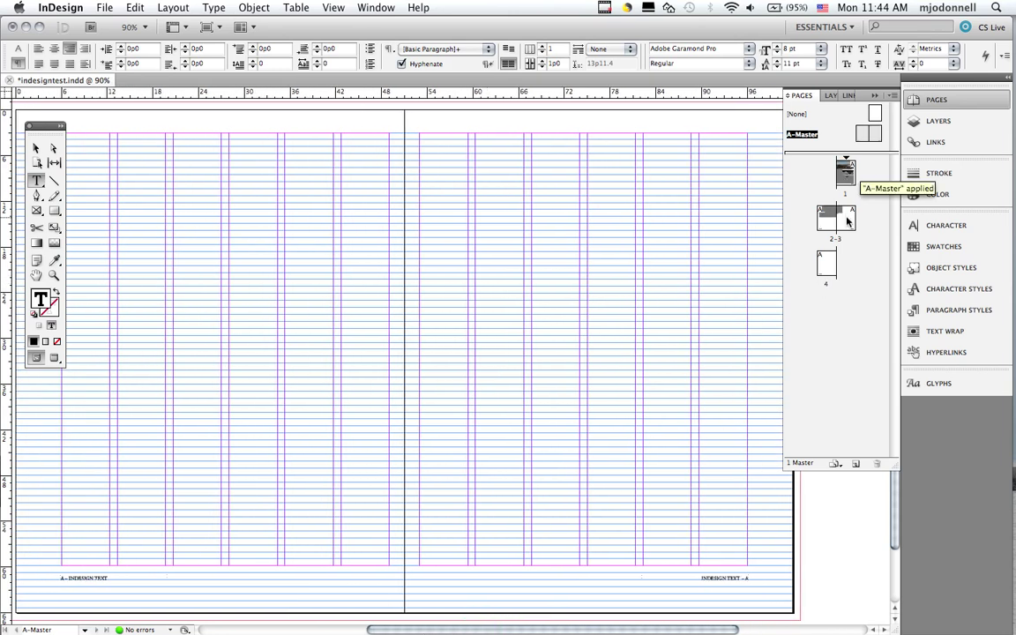
pyautogui.doubleClick(845, 172)
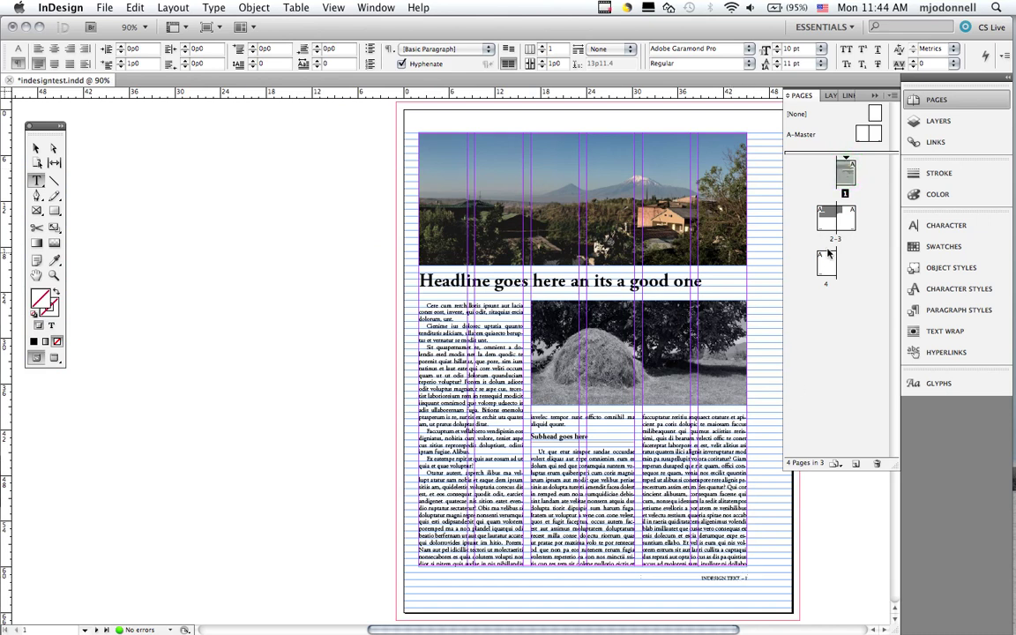
pyautogui.moveTo(657, 479); pyautogui.dragTo(791, 601)
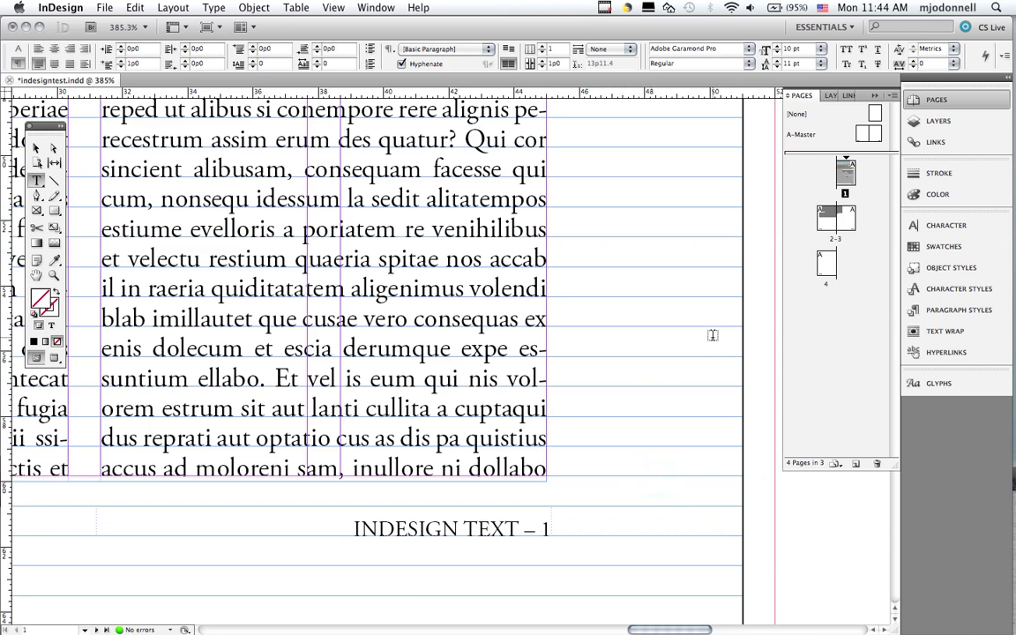
pyautogui.doubleClick(831, 223)
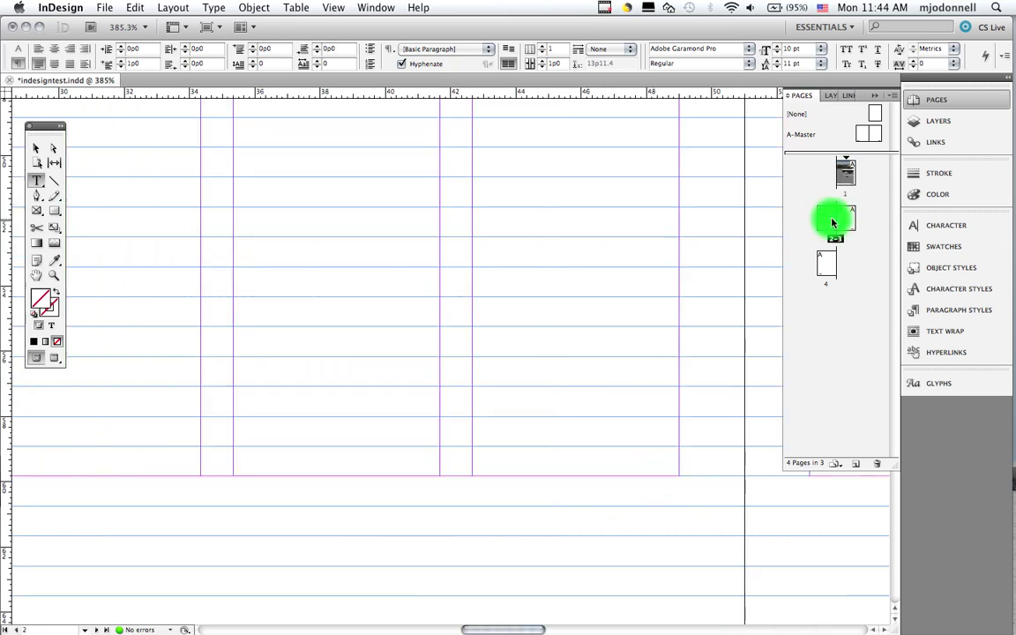
pyautogui.moveTo(524, 631); pyautogui.dragTo(445, 632)
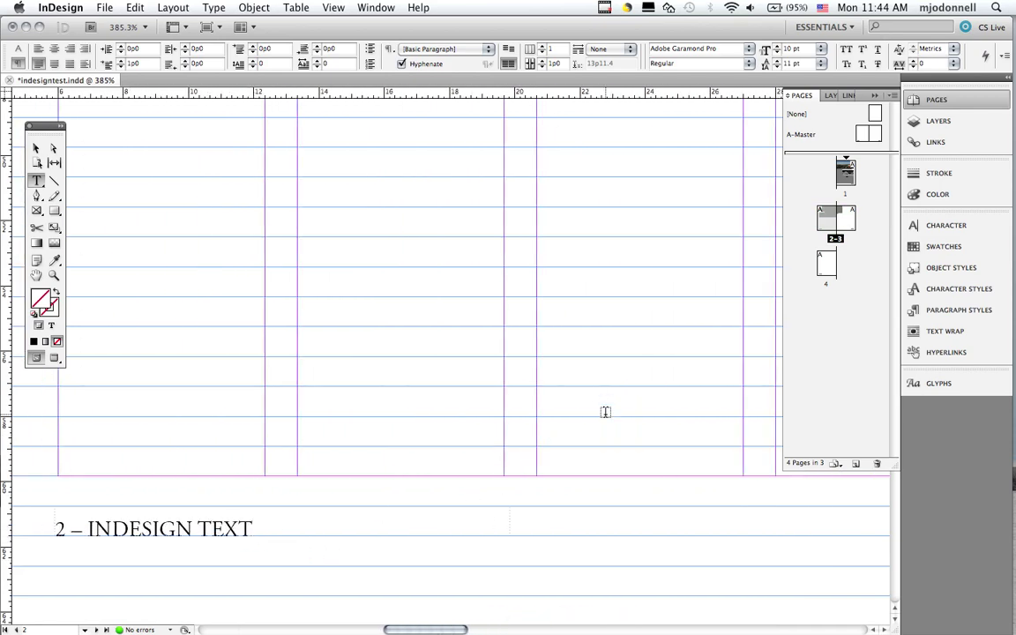
pyautogui.doubleClick(848, 219)
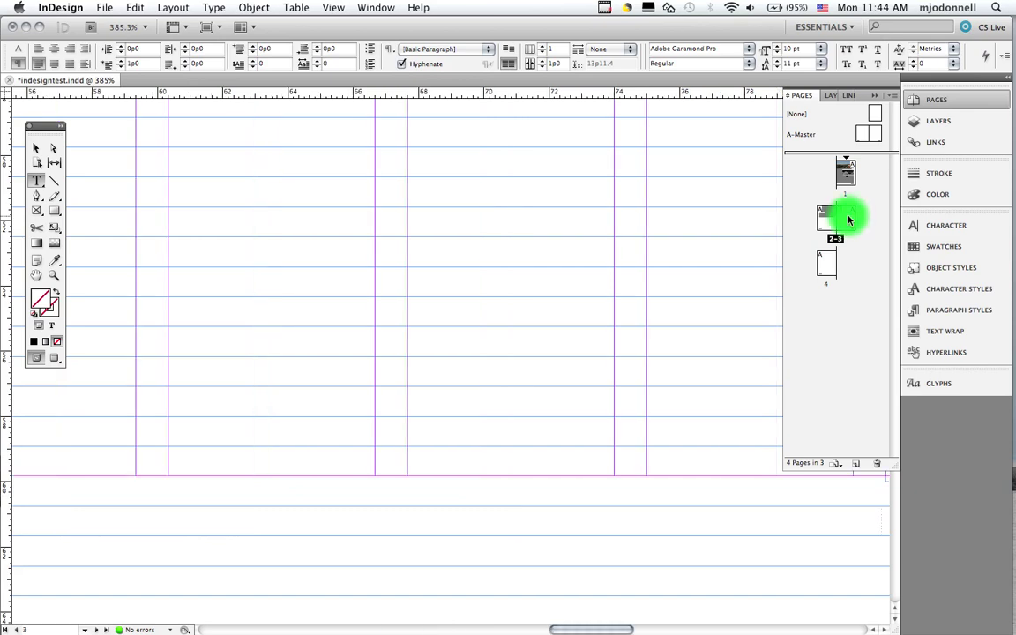
pyautogui.doubleClick(844, 218)
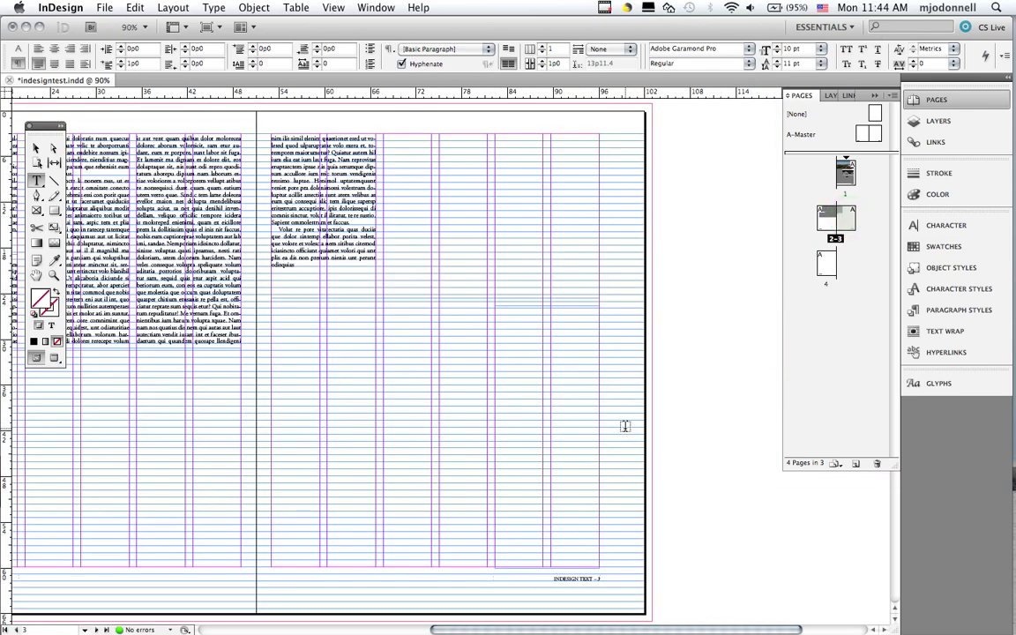
pyautogui.doubleClick(845, 173)
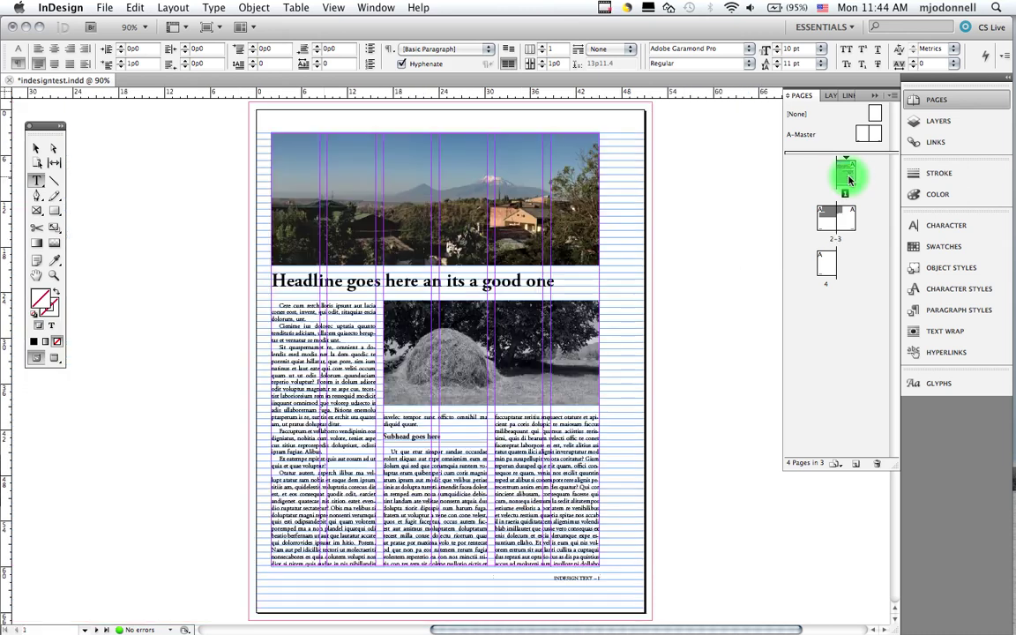
pyautogui.click(896, 97)
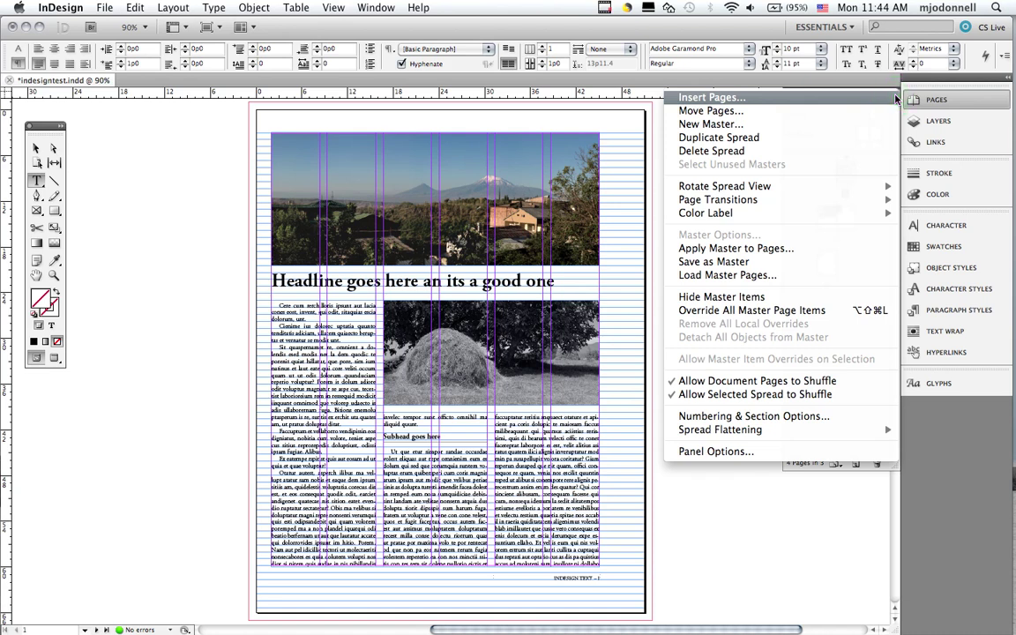
# - Add a new 1-page master with the name 'chapter opening', giving 'B-chapter opening'
pyautogui.click(790, 126)
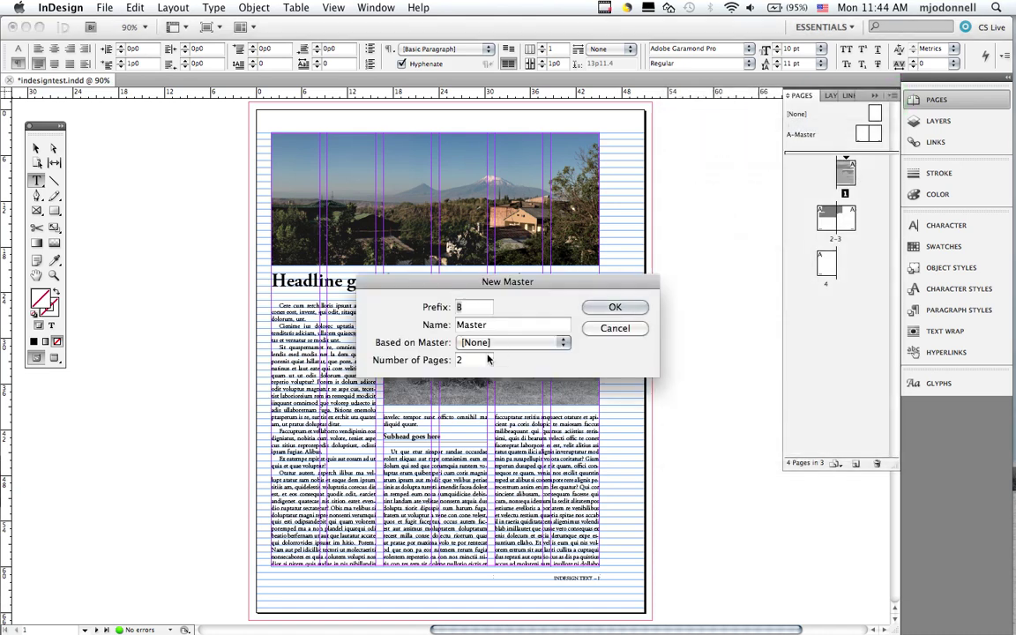
pyautogui.click(500, 327)
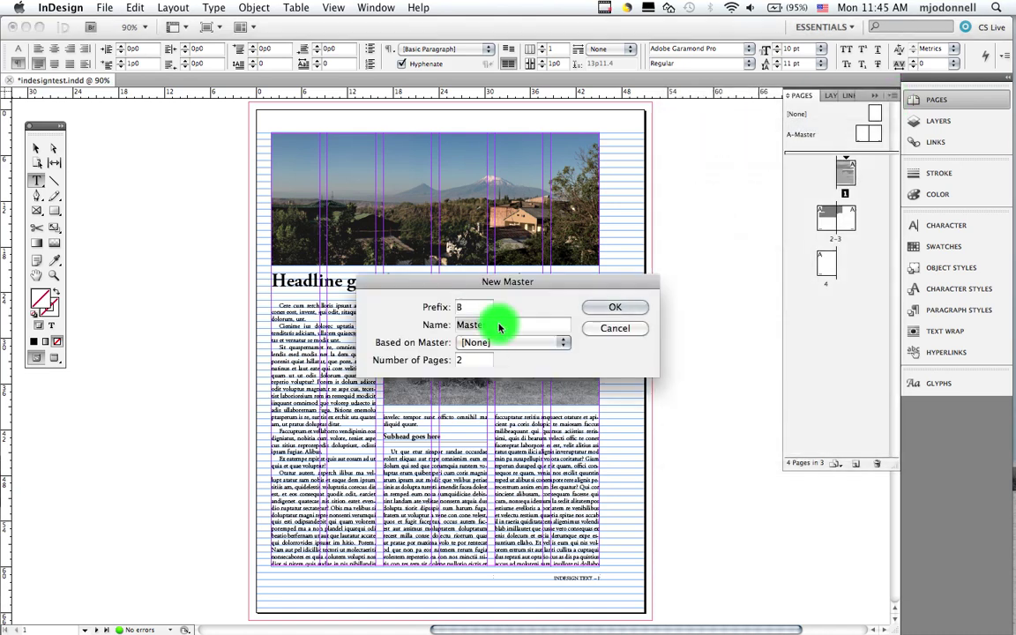
pyautogui.doubleClick(500, 327)
pyautogui.write('chap')
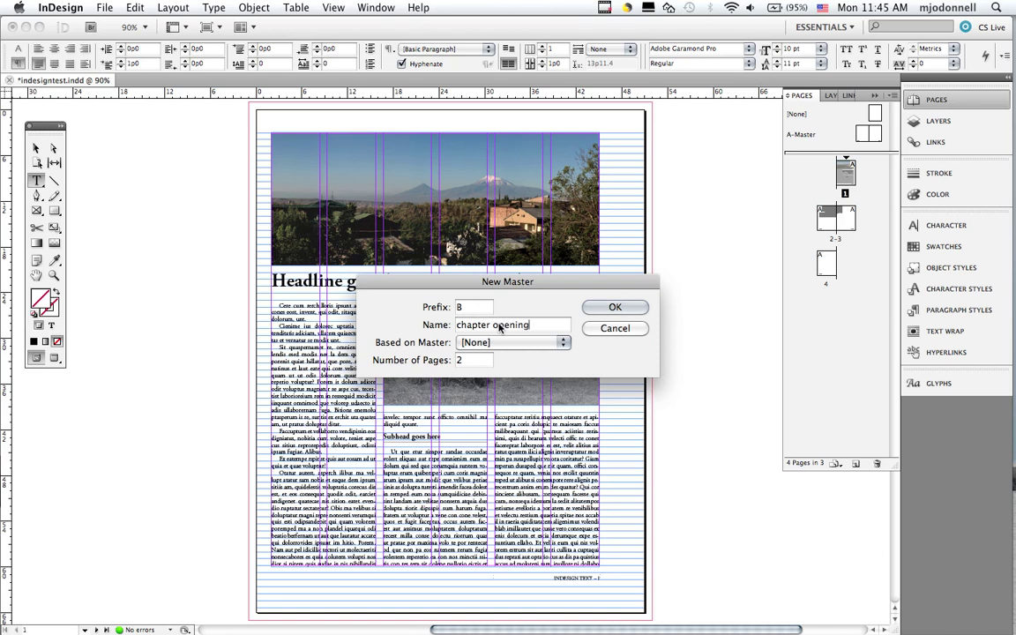
pyautogui.write('ter opening')
pyautogui.click(458, 360)
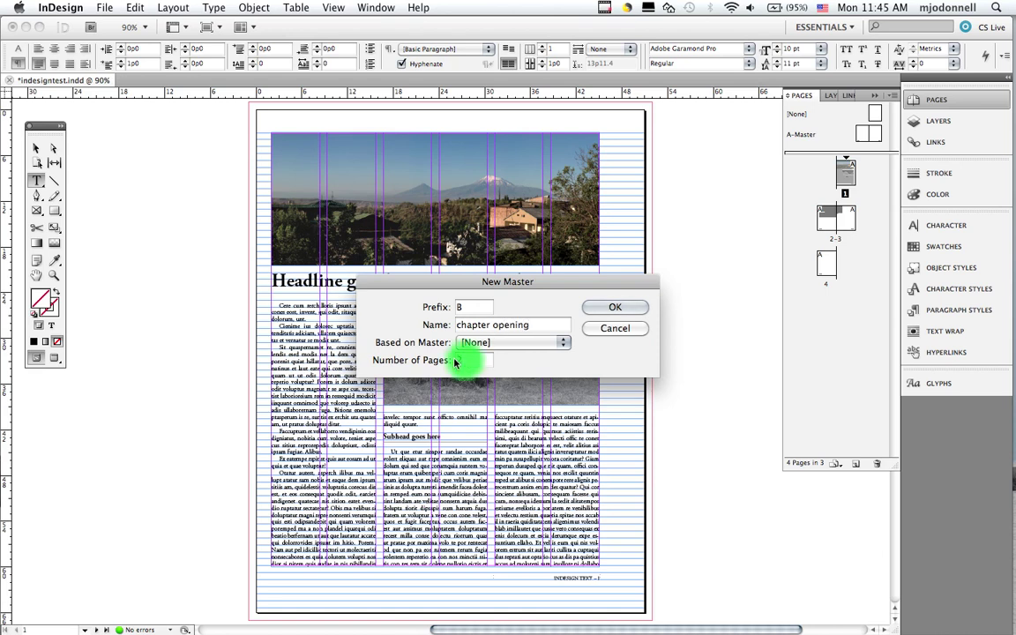
pyautogui.click(614, 308)
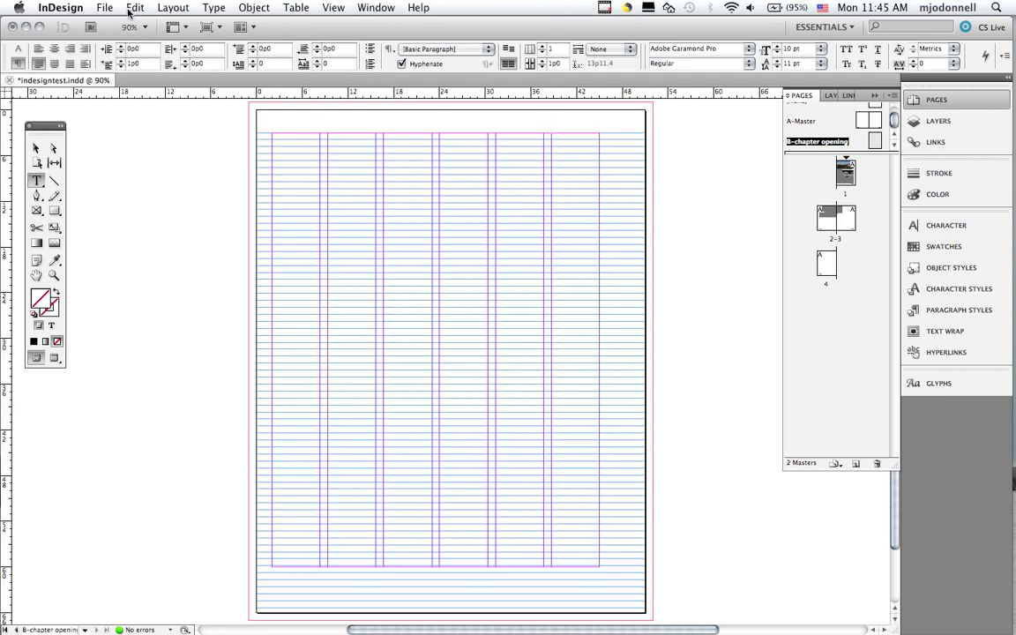
# - Link the B-chapter opening margins so top, bottom, inside and outside all equal 3p0
pyautogui.click(172, 9)
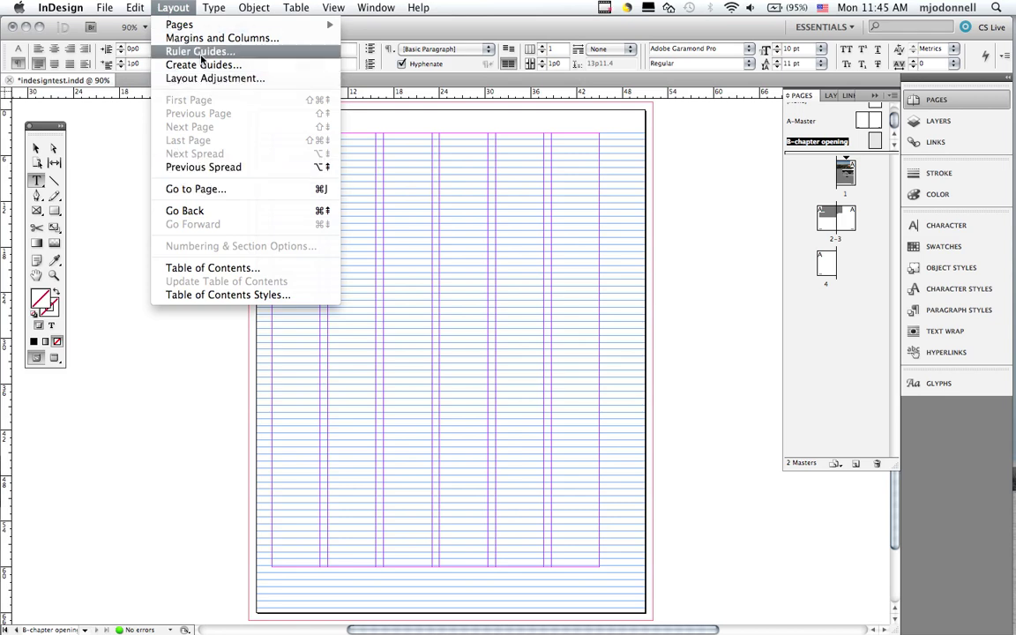
pyautogui.click(180, 36)
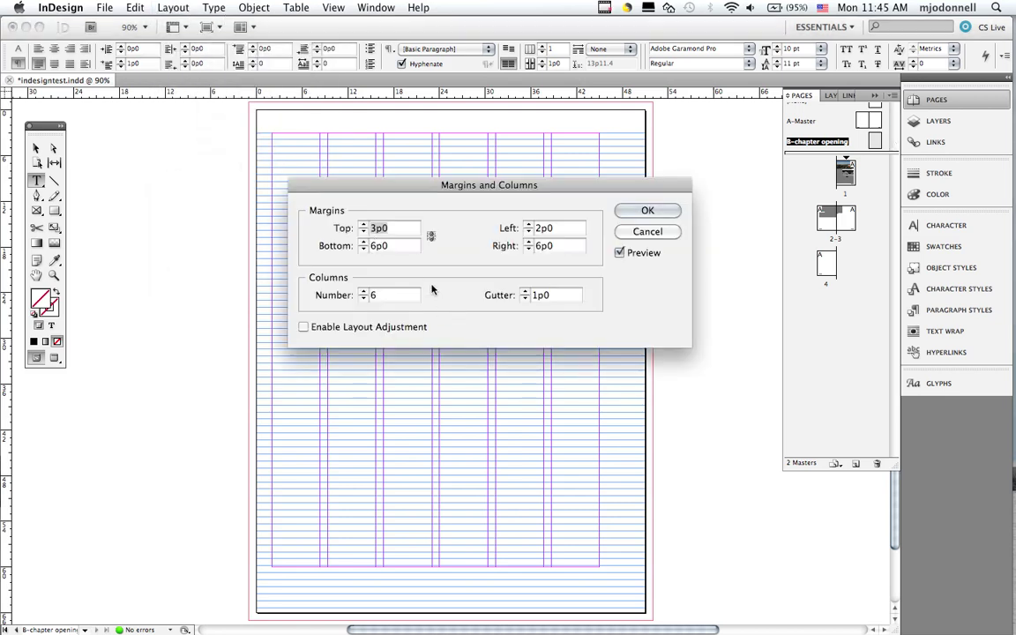
pyautogui.click(431, 237)
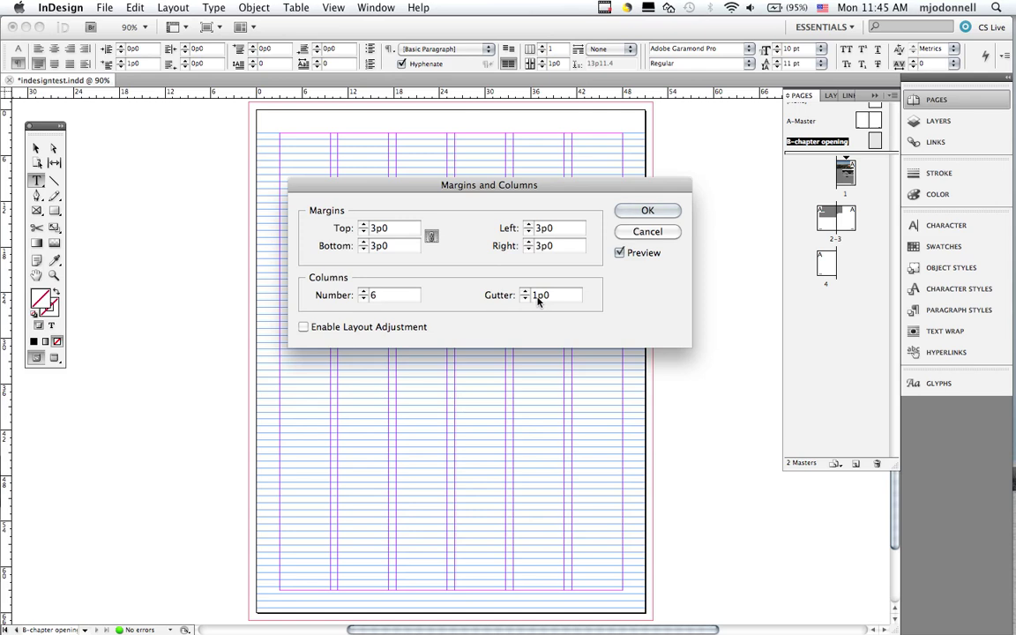
pyautogui.click(659, 212)
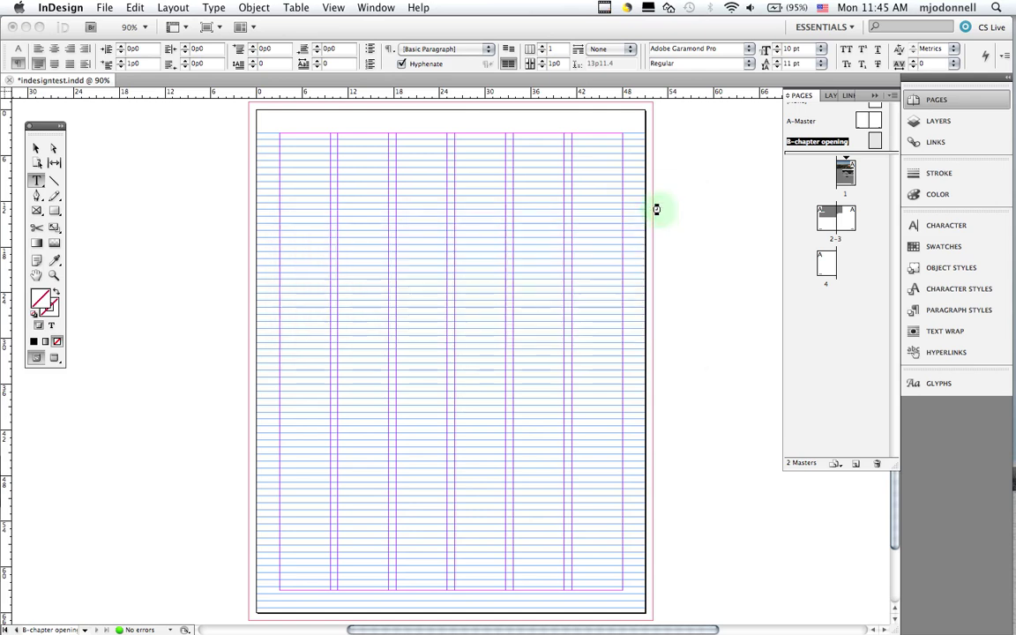
# - Assign the B-chapter opening master to page 4 and display that page
pyautogui.click(875, 142)
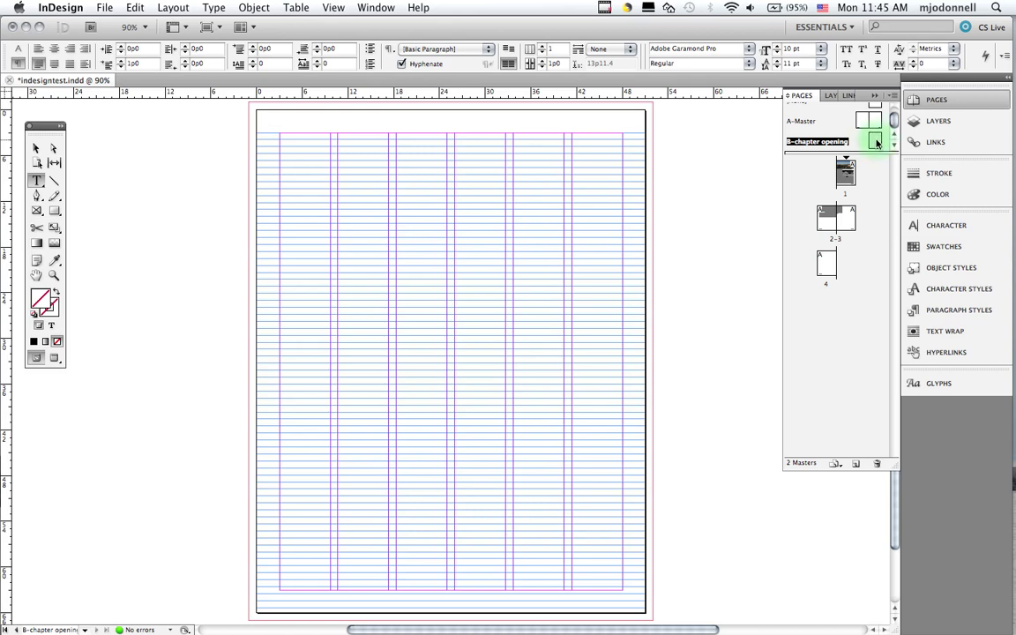
pyautogui.moveTo(876, 142); pyautogui.dragTo(829, 266)
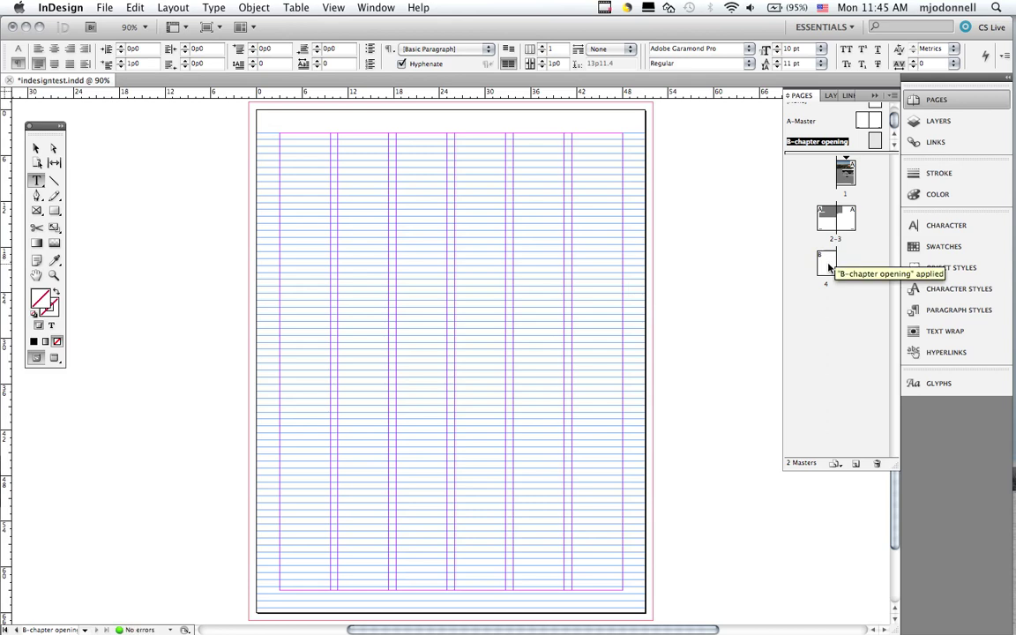
pyautogui.doubleClick(829, 266)
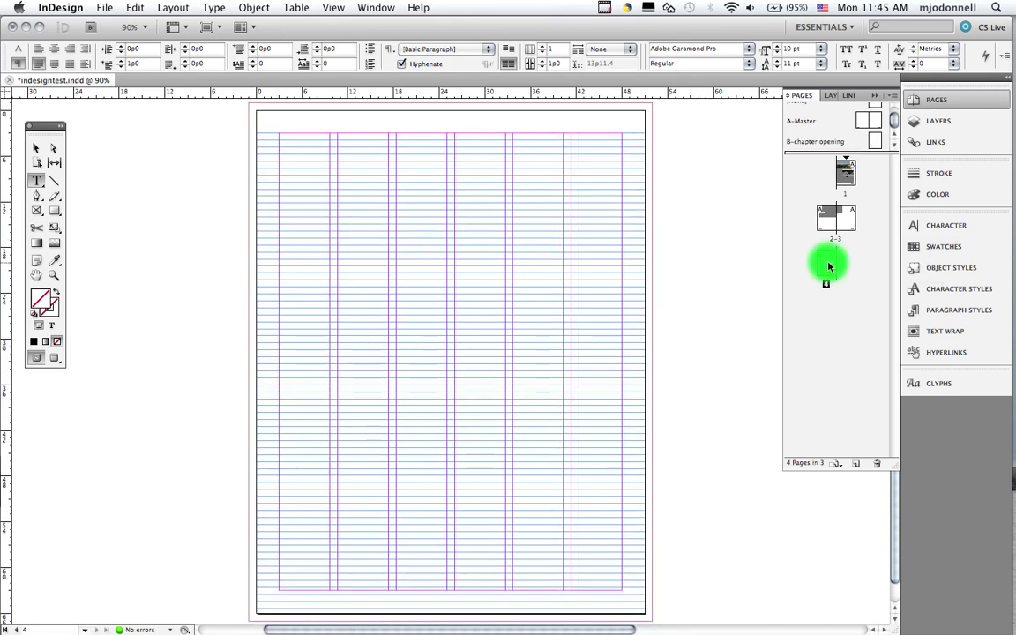